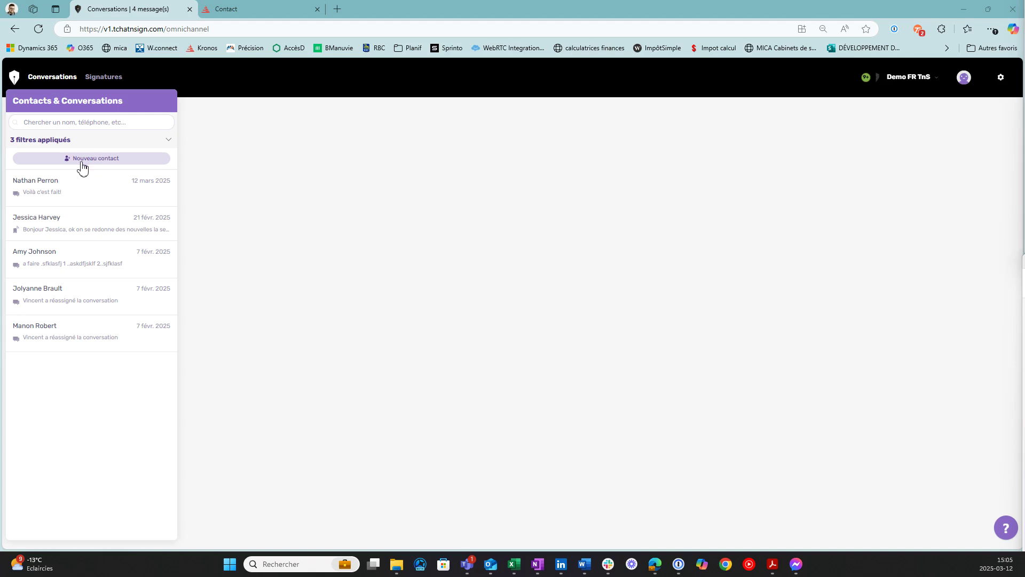
Start a new individual contact and enter the client's first and last name
{"action": "left_click", "coordinate": [87, 167]}
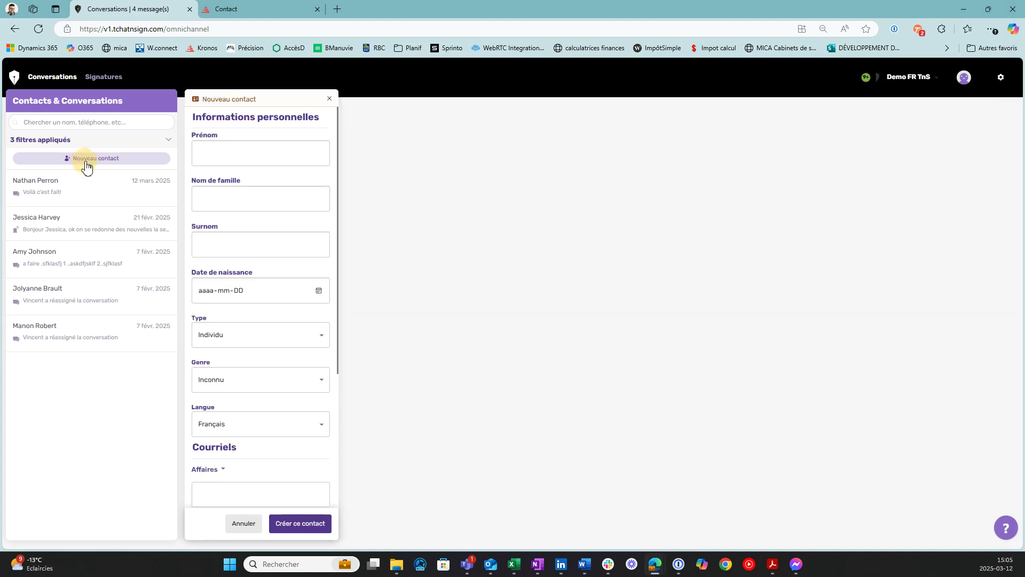
{"action": "left_click", "coordinate": [234, 154]}
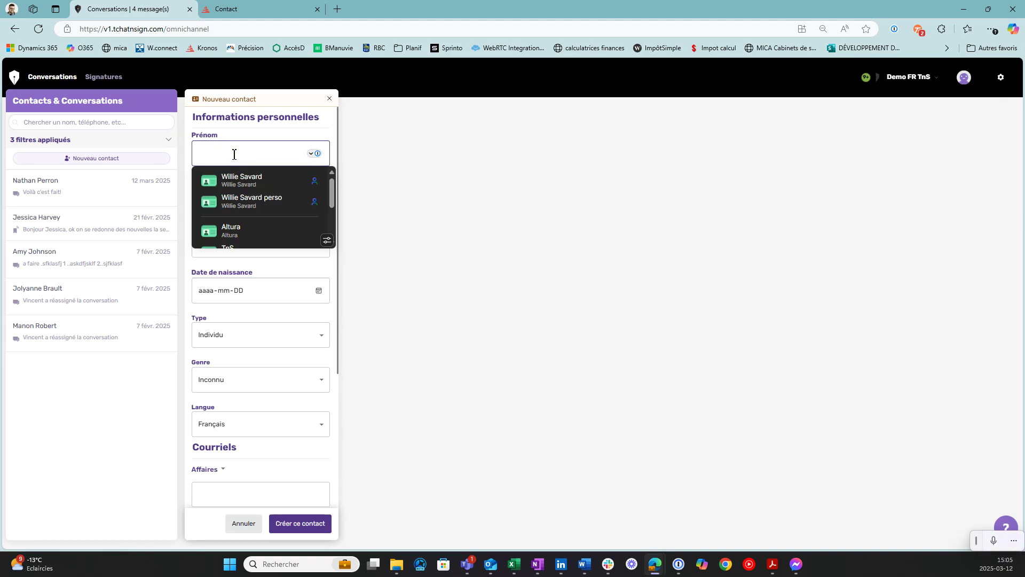
{"action": "key", "text": "Tab"}
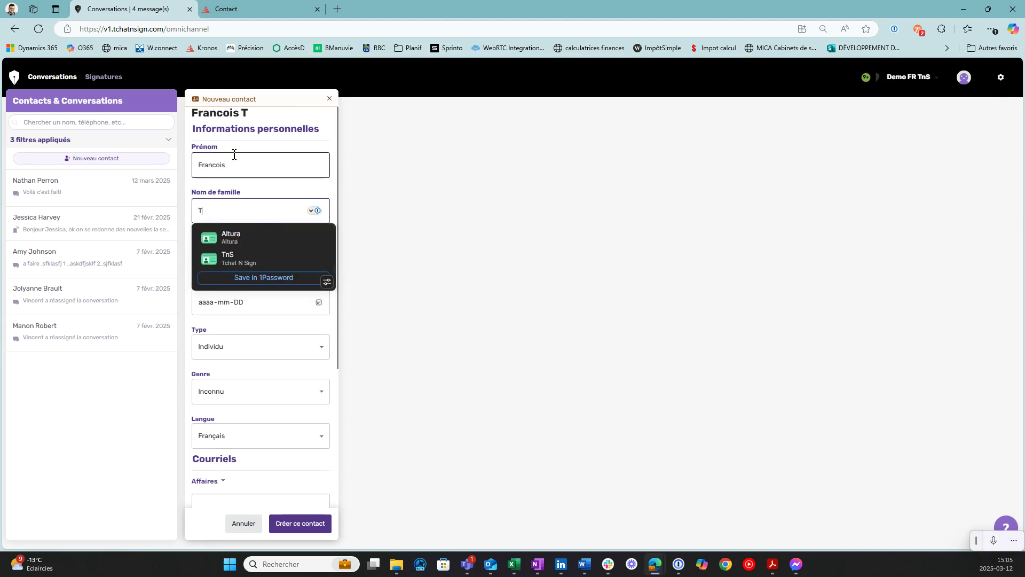
{"action": "key", "text": "Tab"}
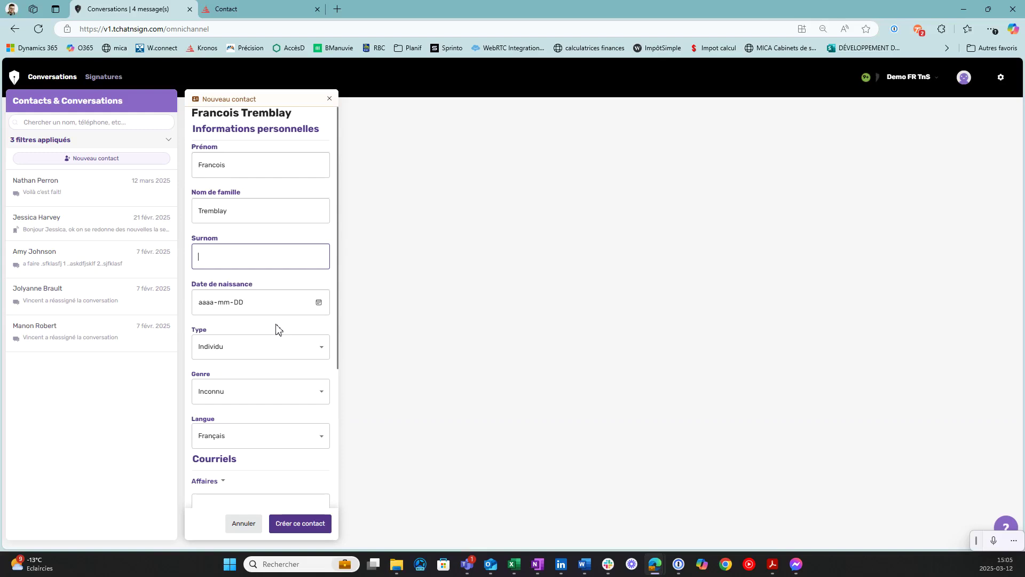
{"action": "scroll", "coordinate": [276, 330], "scroll_direction": "down", "scroll_amount": 2}
Paste the client's business e-mail into the Affaires field and create the contact
{"action": "left_click", "coordinate": [221, 399]}
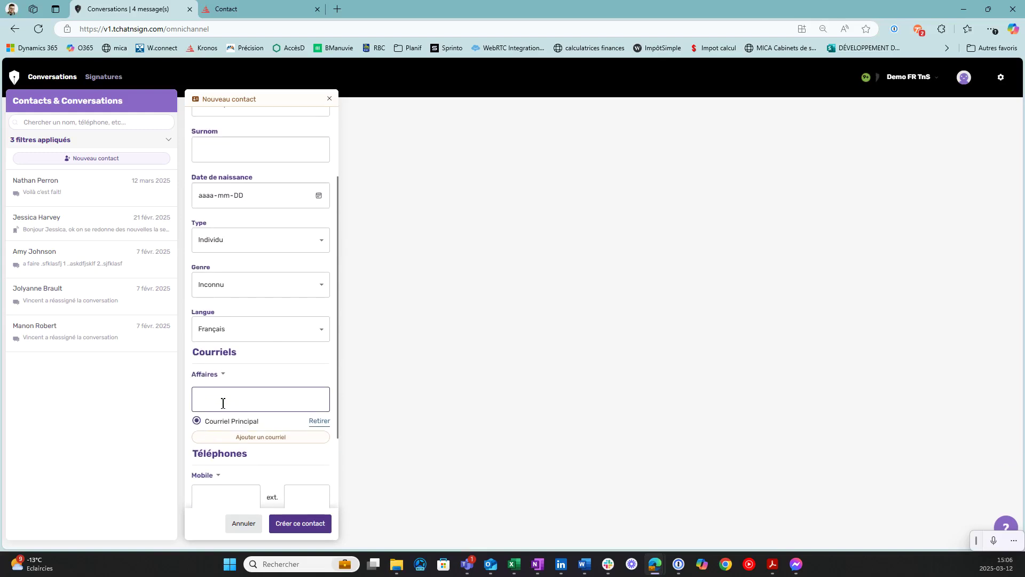
{"action": "key", "text": "alt+Tab"}
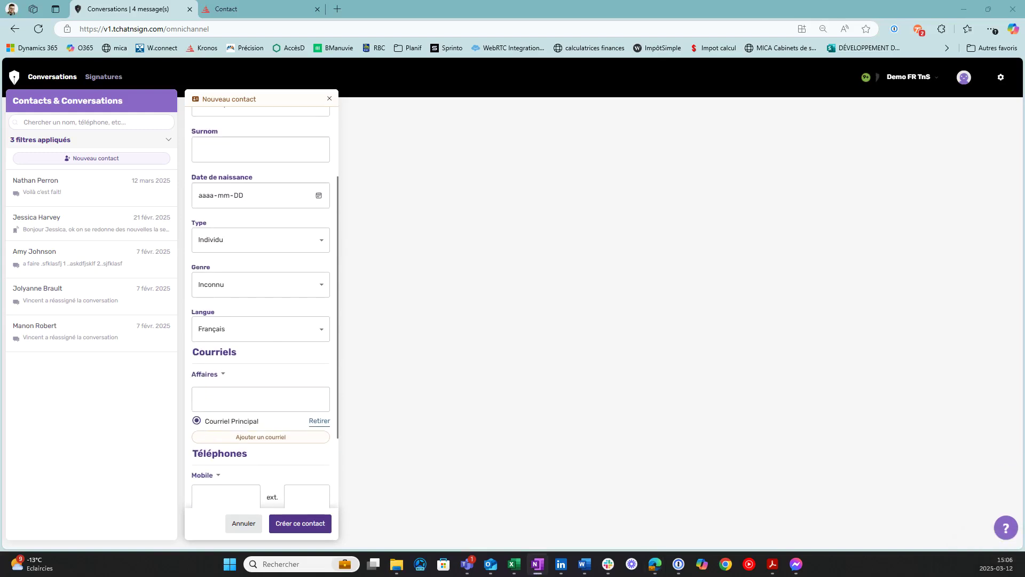
{"action": "left_click", "coordinate": [245, 404]}
{"action": "key", "text": "ctrl+v"}
{"action": "scroll", "coordinate": [265, 379], "scroll_direction": "down", "scroll_amount": 2}
{"action": "key", "text": "alt+Tab"}
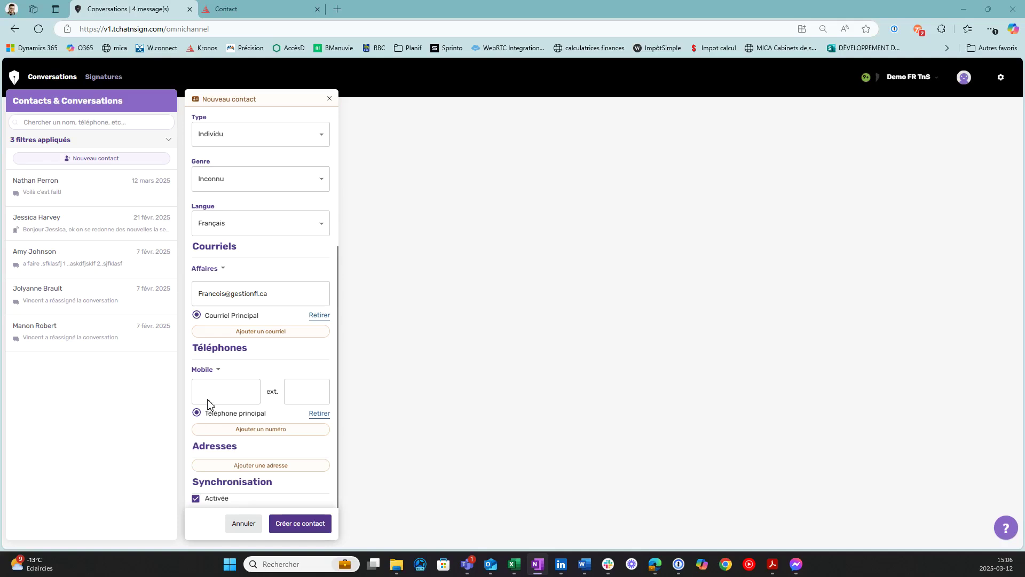
{"action": "left_click", "coordinate": [288, 523]}
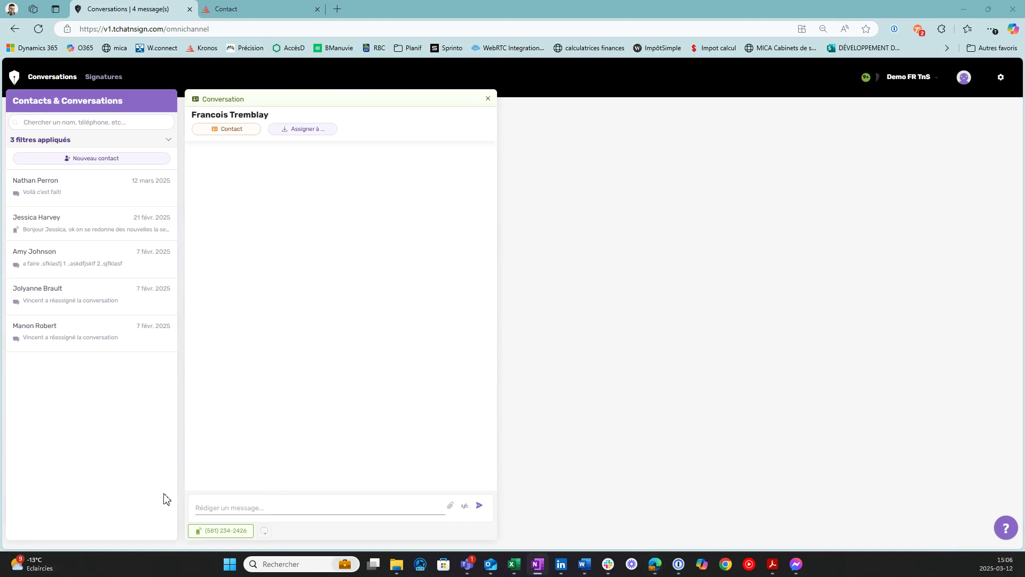
Send the client a pasted greeting that includes the meeting-booking link
{"action": "left_click", "coordinate": [264, 510]}
{"action": "key", "text": "ctrl+v"}
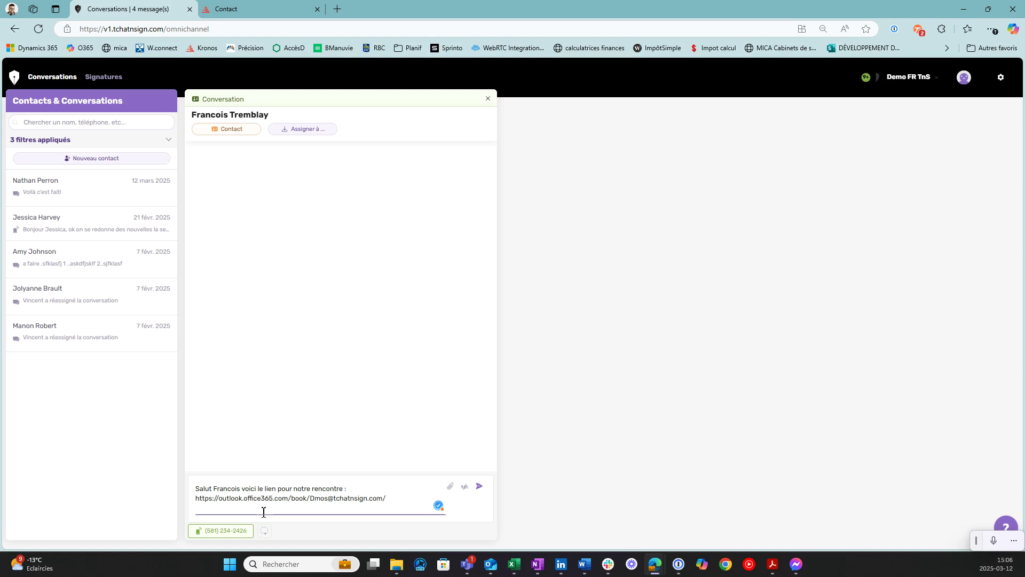
{"action": "key", "text": "Return"}
{"action": "left_click", "coordinate": [479, 486]}
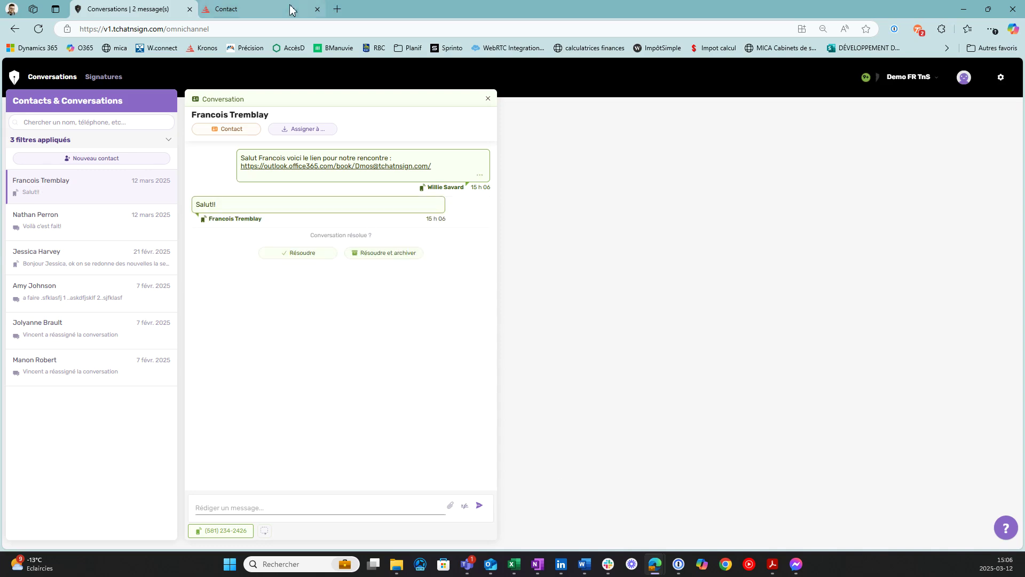
Find the client by name in Equisoft contacts and open their record, then return to Conversations
{"action": "left_click", "coordinate": [254, 14]}
{"action": "type", "text": "francois t"}
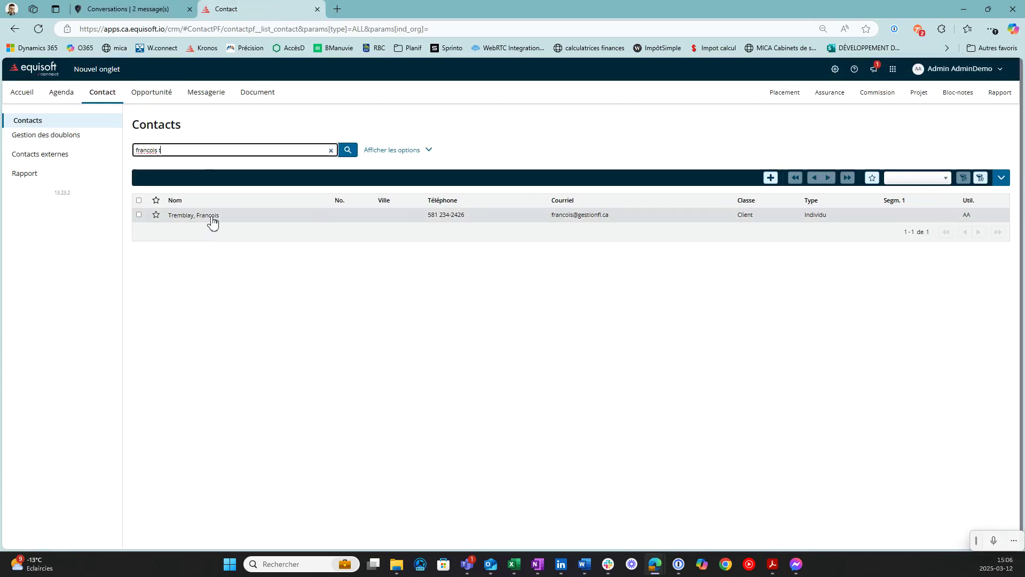
{"action": "left_click", "coordinate": [212, 220]}
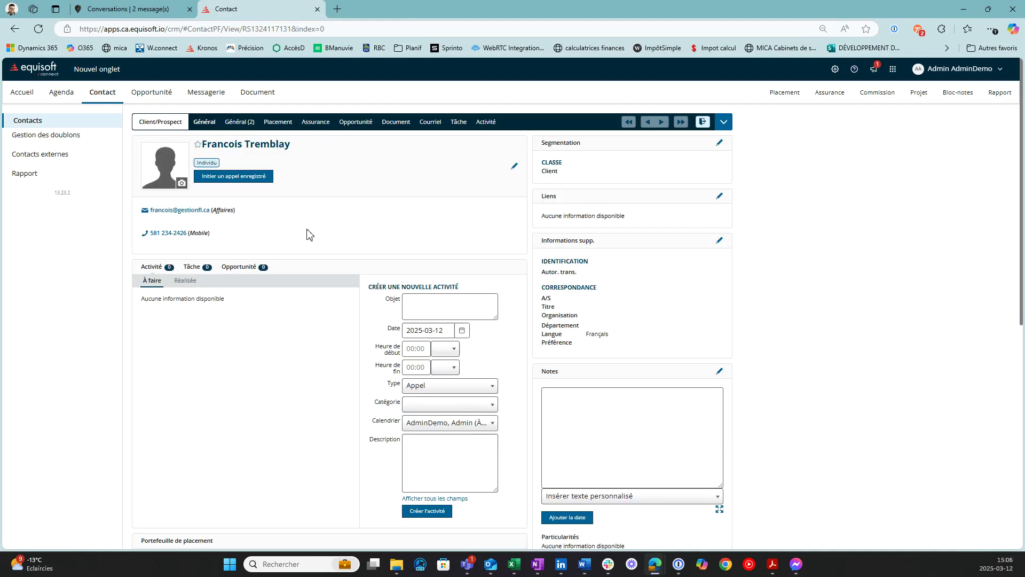
{"action": "left_click", "coordinate": [153, 11]}
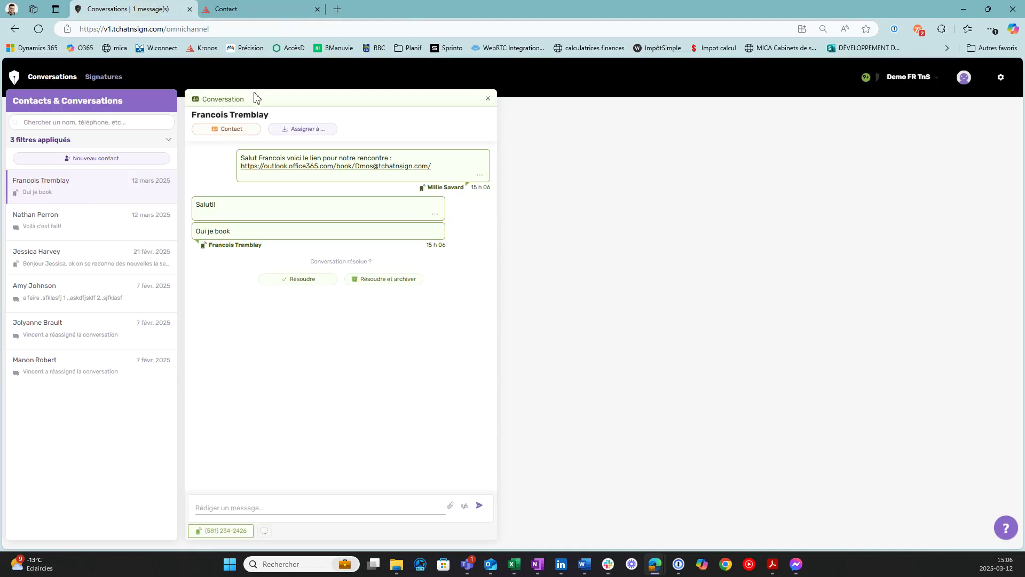
Show the client's contact panel and put the composer in internal messaging mode
{"action": "left_click", "coordinate": [229, 132]}
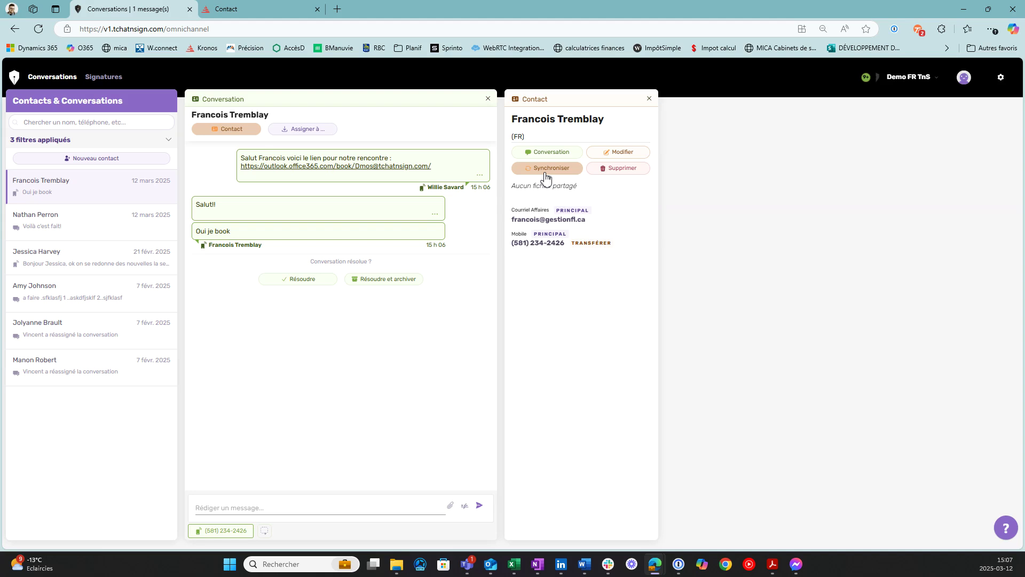
{"action": "left_click", "coordinate": [266, 532]}
{"action": "left_click", "coordinate": [281, 510]}
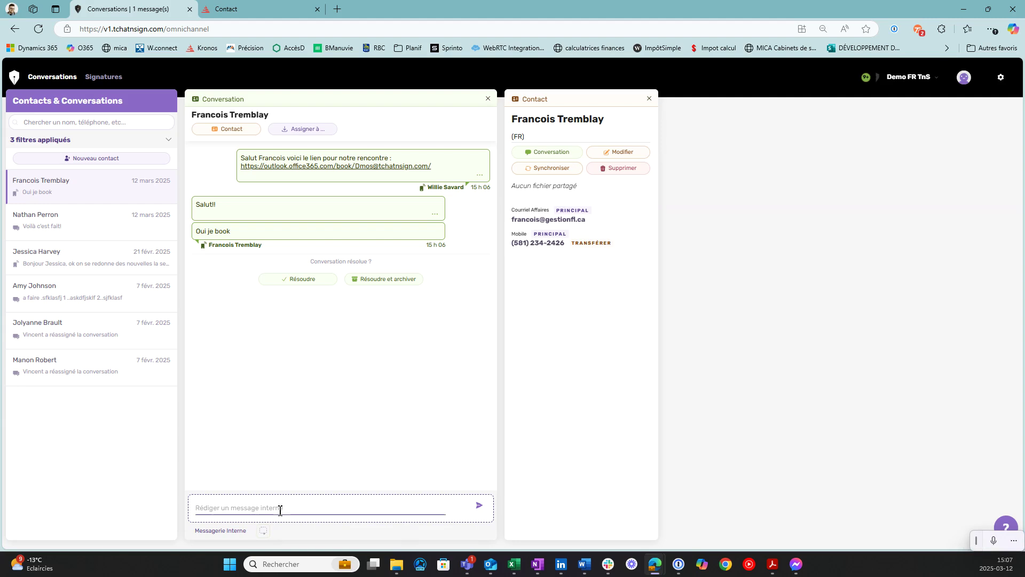
Post the internal note 'Peux tu lui envoyer son relevé de placement.' to colleagues
{"action": "type", "text": "peux"}
{"action": "key", "text": "alt+Tab"}
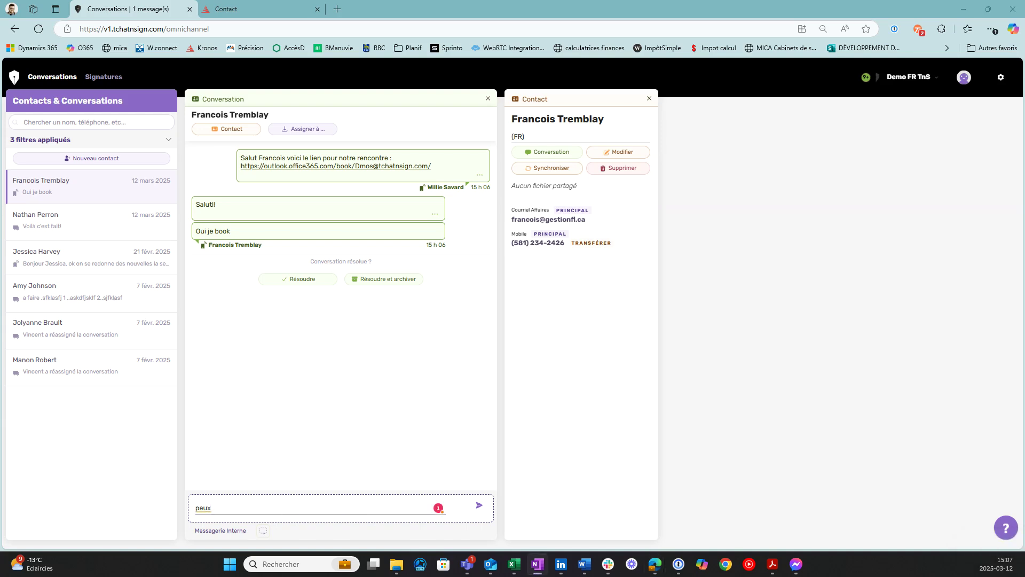
{"action": "left_click_drag", "start_coordinate": [216, 507], "coordinate": [191, 513]}
{"action": "type", "text": "Peux tu lui envoyer son relevé de placement."}
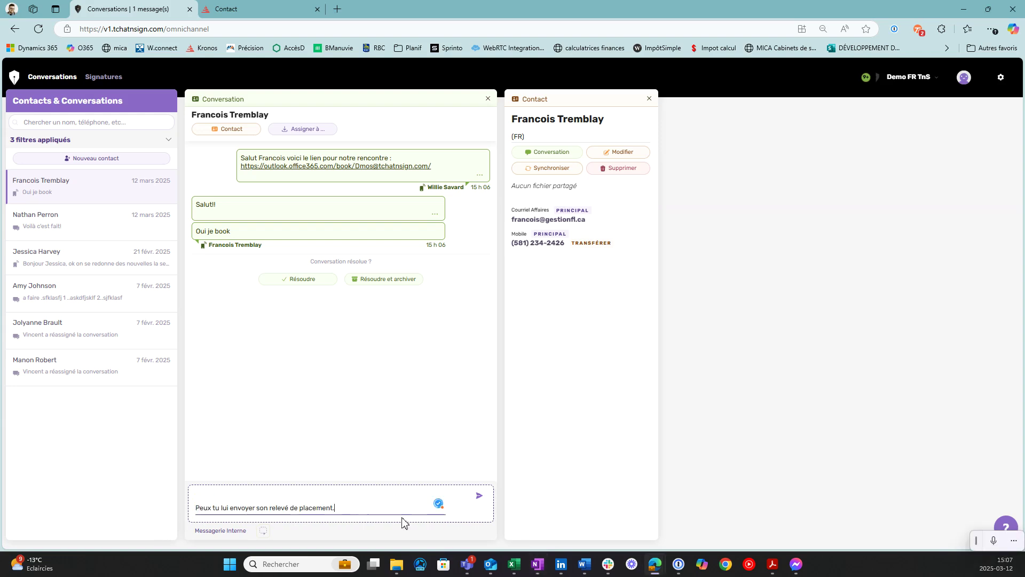
{"action": "left_click", "coordinate": [479, 495]}
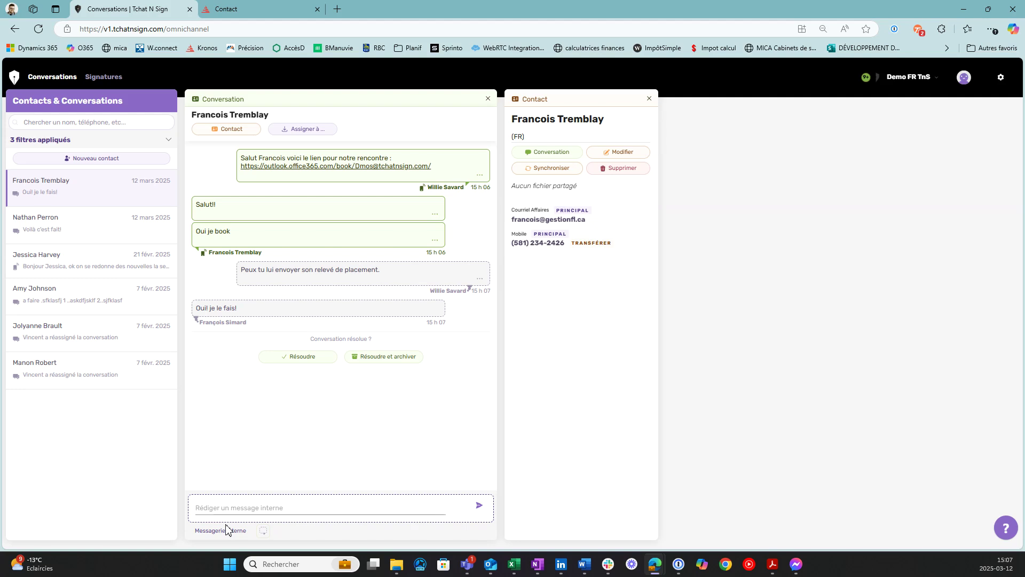
Return to client messaging and look at the Envoyer des fichiers options, then cancel
{"action": "left_click", "coordinate": [263, 532]}
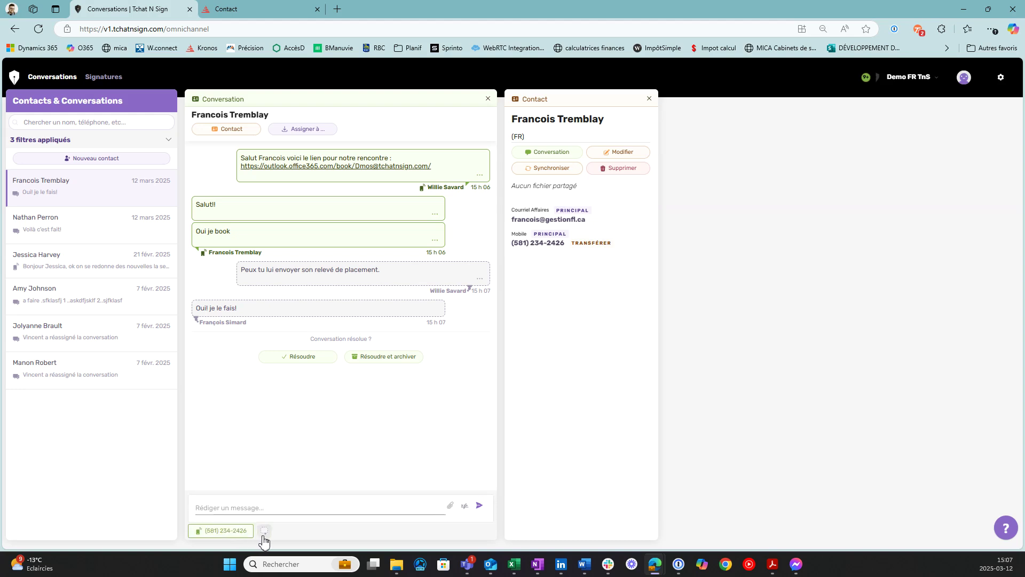
{"action": "left_click", "coordinate": [450, 510]}
{"action": "left_click", "coordinate": [422, 507]}
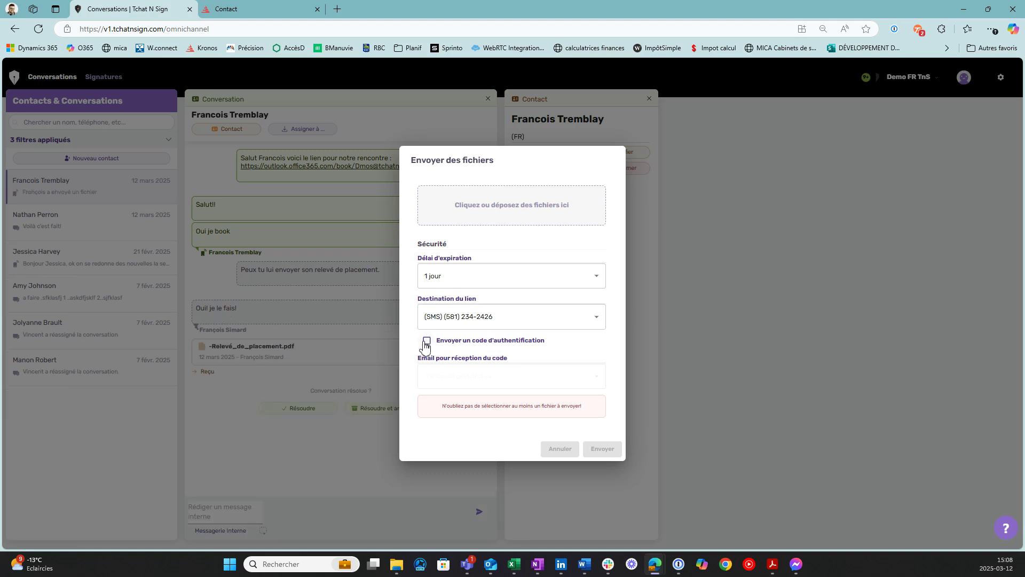
{"action": "left_click", "coordinate": [749, 348]}
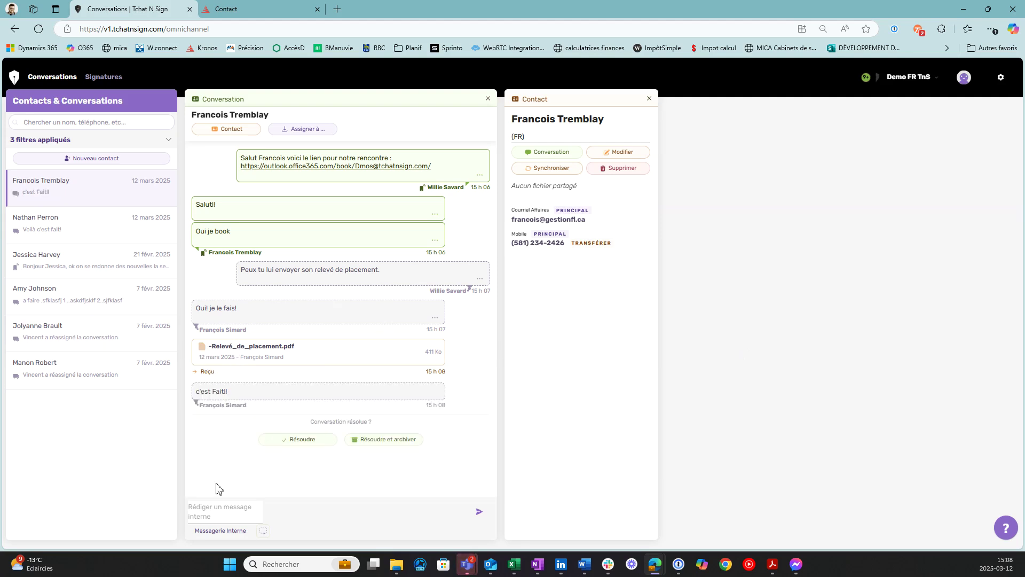
{"action": "left_click", "coordinate": [249, 512]}
Insert the secure document-deposit link into a draft message to the client
{"action": "left_click", "coordinate": [264, 531]}
{"action": "left_click", "coordinate": [434, 511]}
{"action": "left_click", "coordinate": [434, 511]}
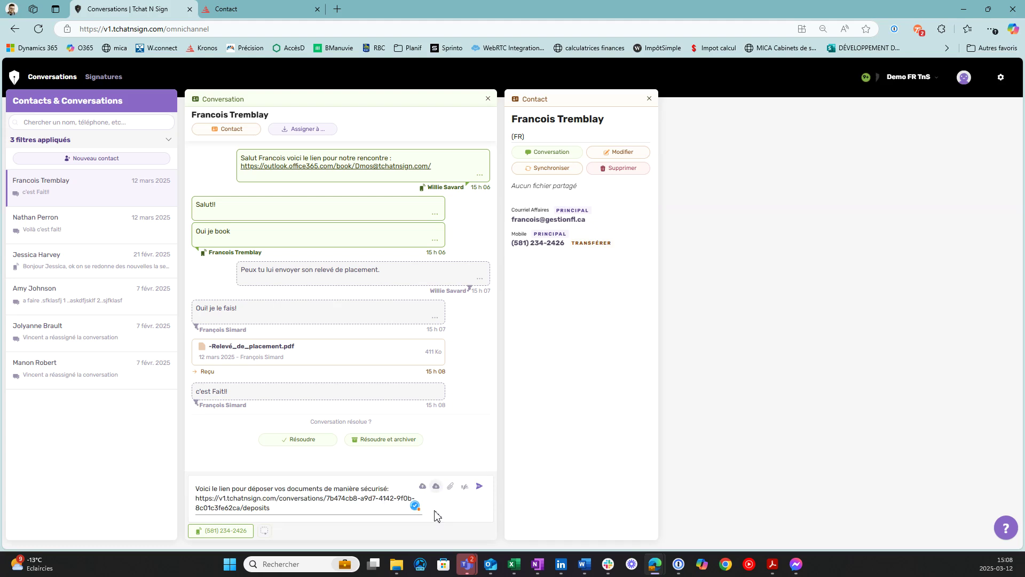
Send the deposit link message and open its Dépôt de fichiers page in a new tab
{"action": "left_click", "coordinate": [480, 490]}
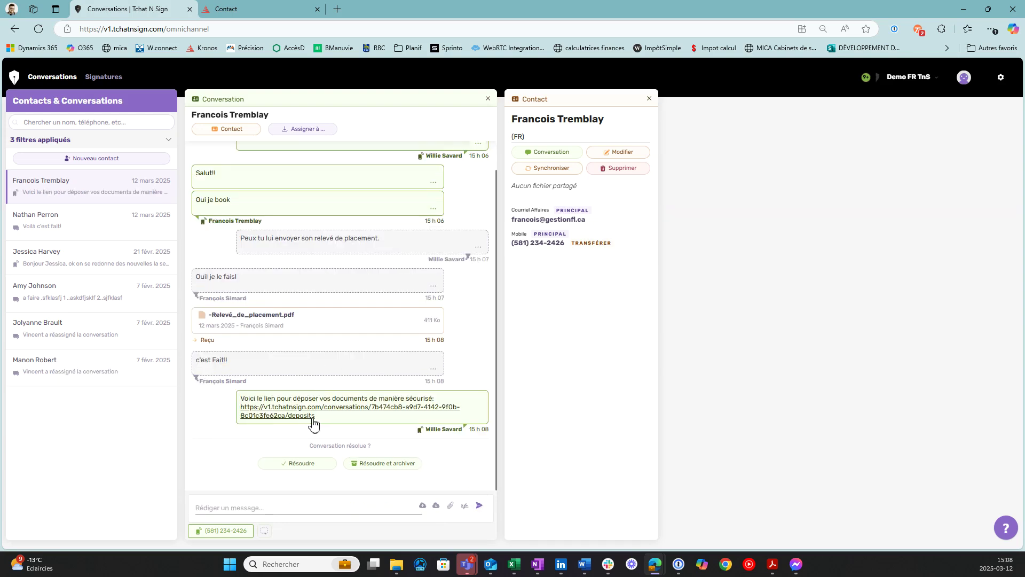
{"action": "left_click_drag", "start_coordinate": [316, 415], "coordinate": [240, 407]}
{"action": "left_click", "coordinate": [303, 414]}
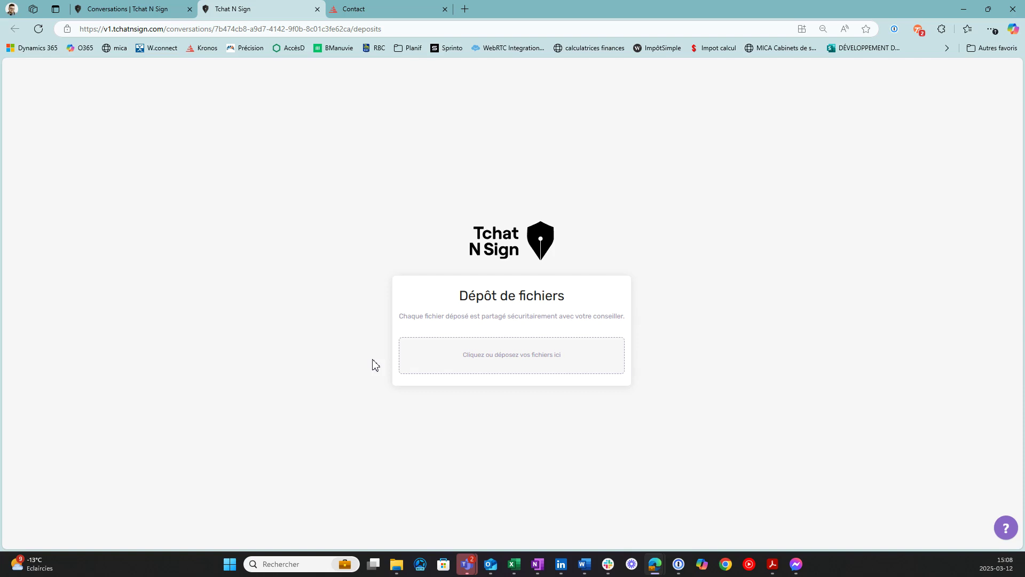
Go back to the Conversations tab, where the client's image.jpg upload has arrived
{"action": "left_click", "coordinate": [151, 18]}
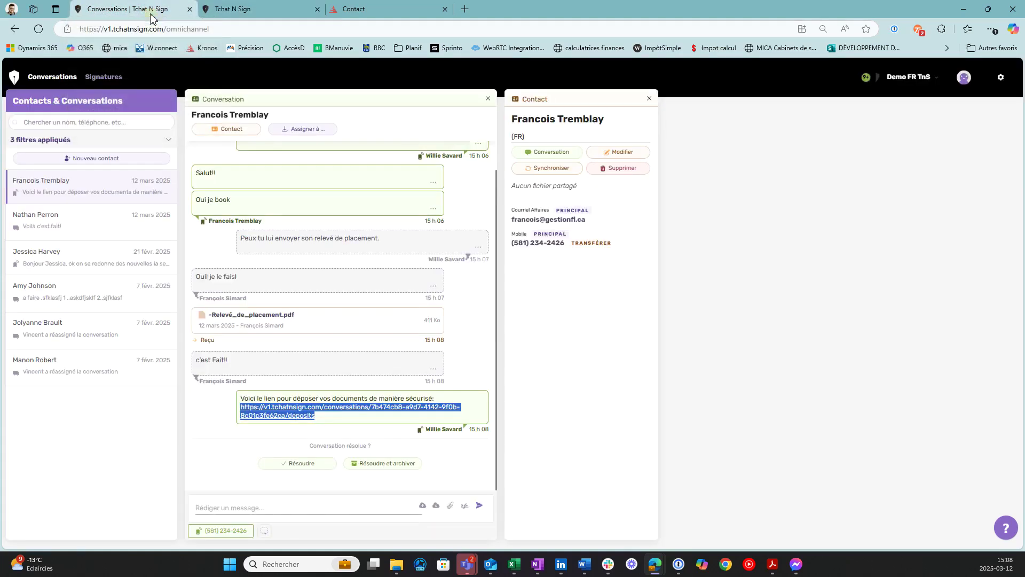
{"action": "left_click", "coordinate": [251, 437]}
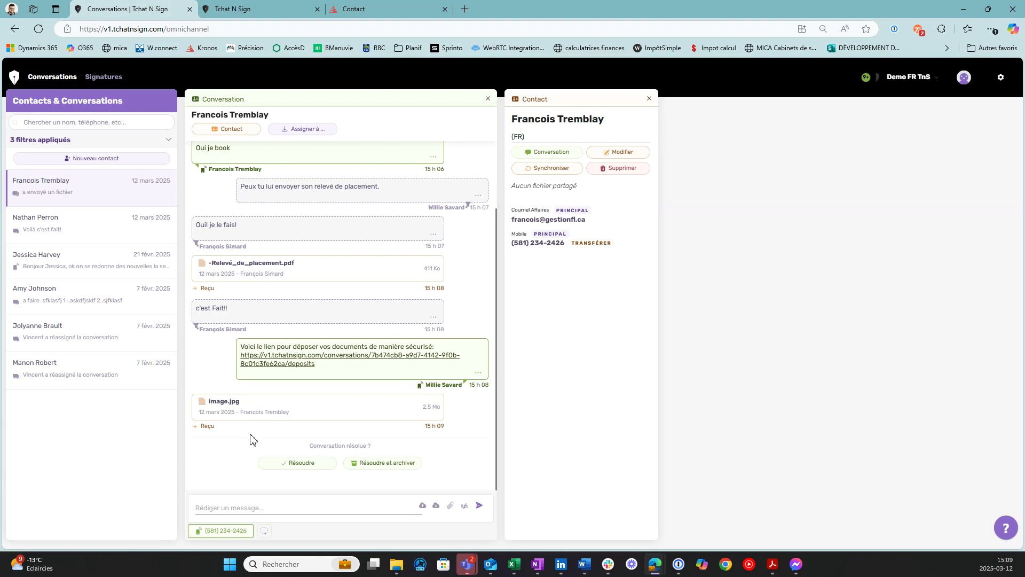
{"action": "left_click", "coordinate": [437, 507]}
Start a new signature transaction named 'Achat REER'
{"action": "left_click", "coordinate": [465, 512]}
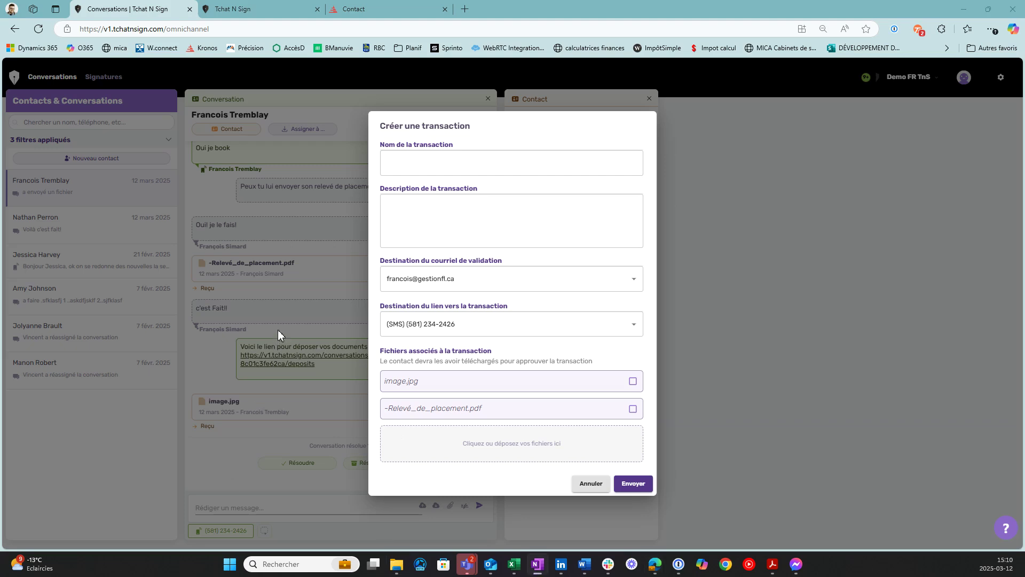
{"action": "left_click", "coordinate": [434, 164]}
{"action": "key", "text": "ctrl+v"}
{"action": "left_click_drag", "start_coordinate": [400, 167], "coordinate": [382, 169]}
{"action": "key", "text": "BackSpace"}
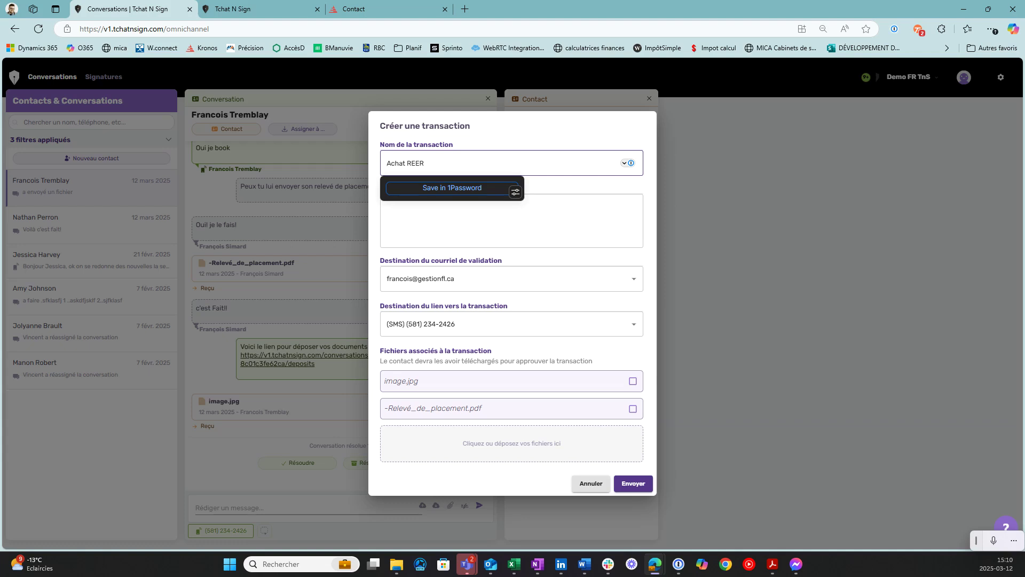
Paste the transaction description and attach apercu de fonds.pdf
{"action": "key", "text": "alt+Tab"}
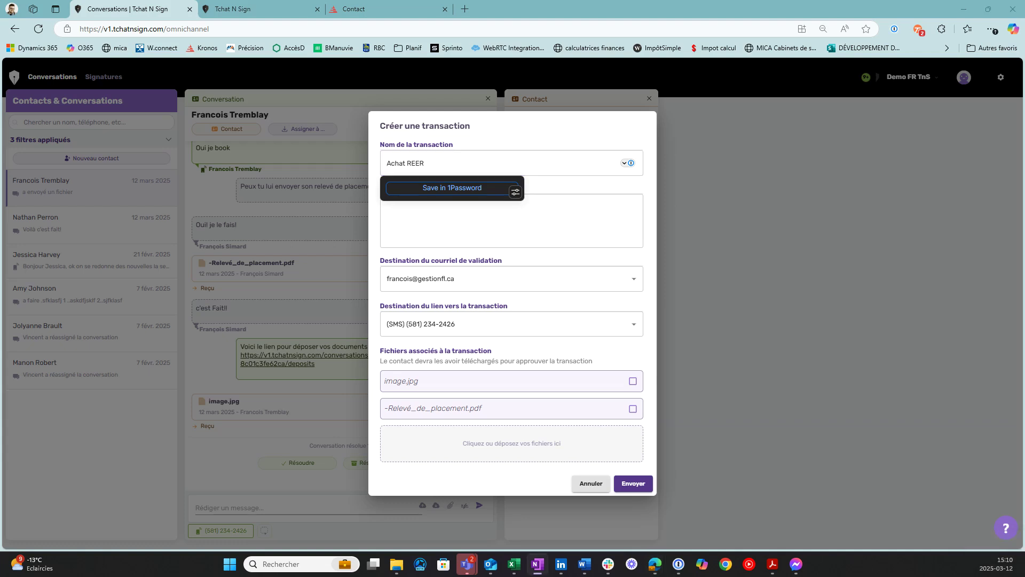
{"action": "left_click", "coordinate": [435, 213]}
{"action": "left_click_drag", "start_coordinate": [400, 207], "coordinate": [388, 207]}
{"action": "key", "text": "BackSpace"}
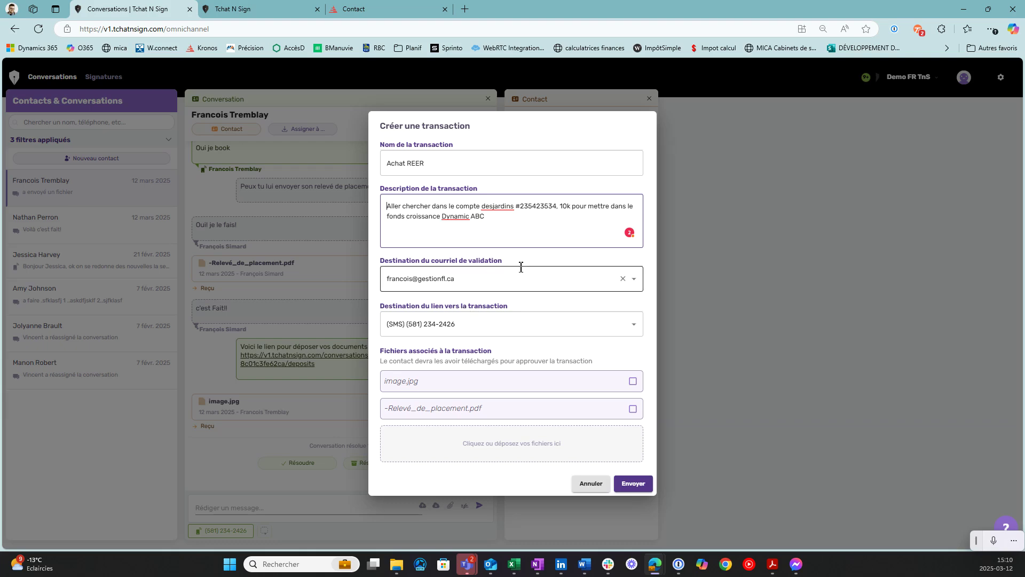
{"action": "left_click", "coordinate": [510, 446]}
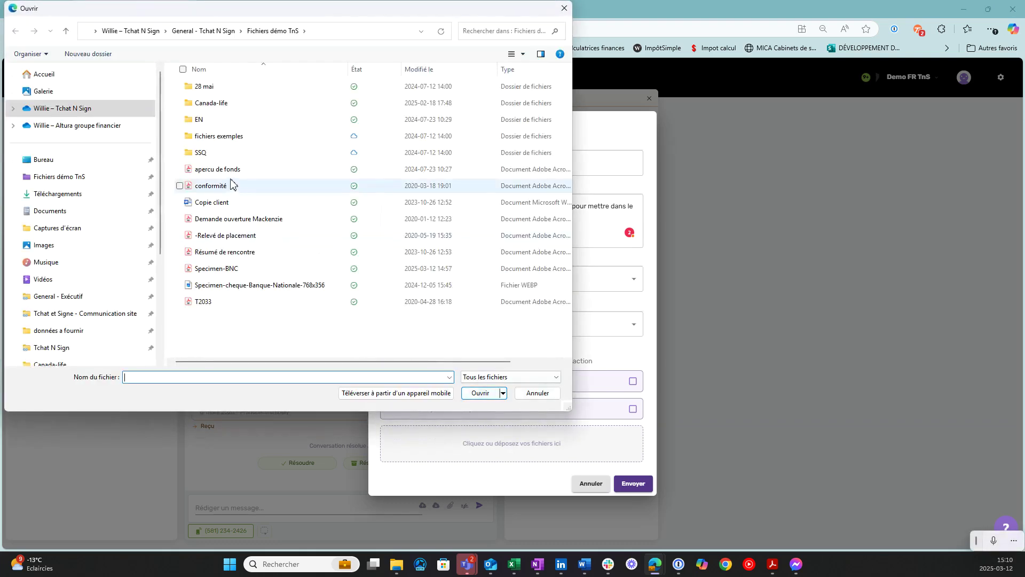
{"action": "left_click", "coordinate": [219, 170]}
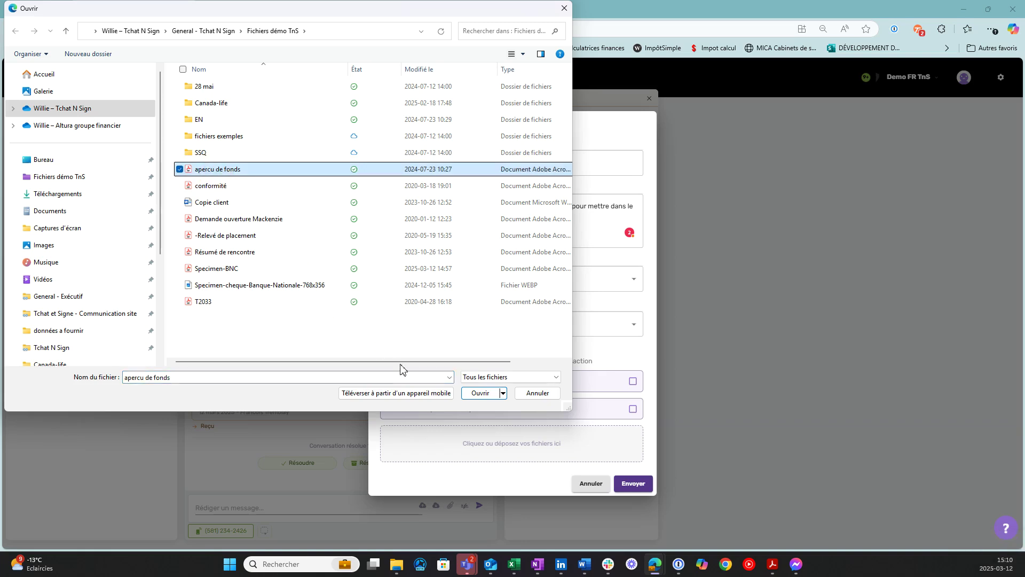
{"action": "left_click", "coordinate": [480, 393]}
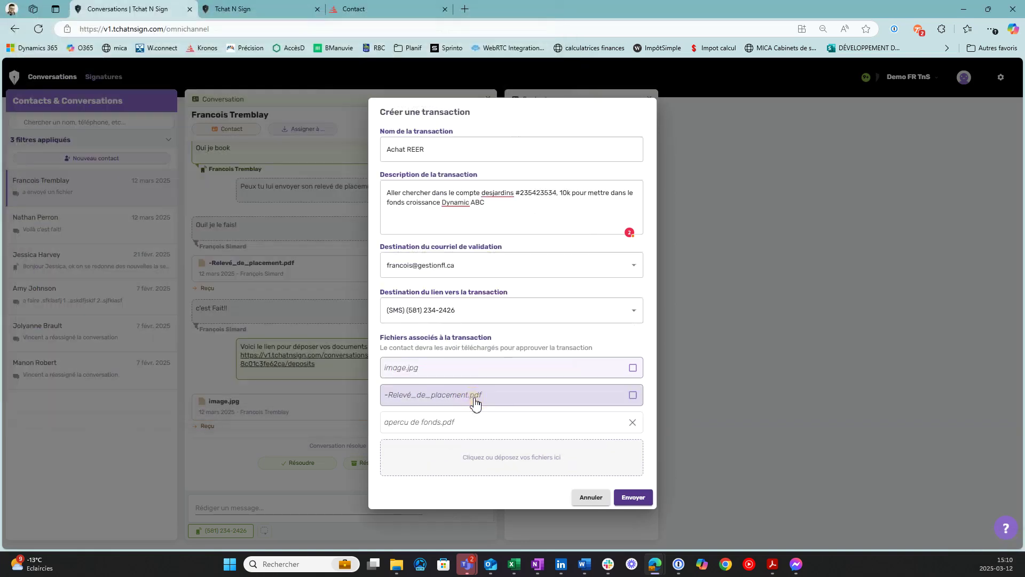
Send the Achat REER transaction to the client for approval
{"action": "left_click", "coordinate": [633, 497]}
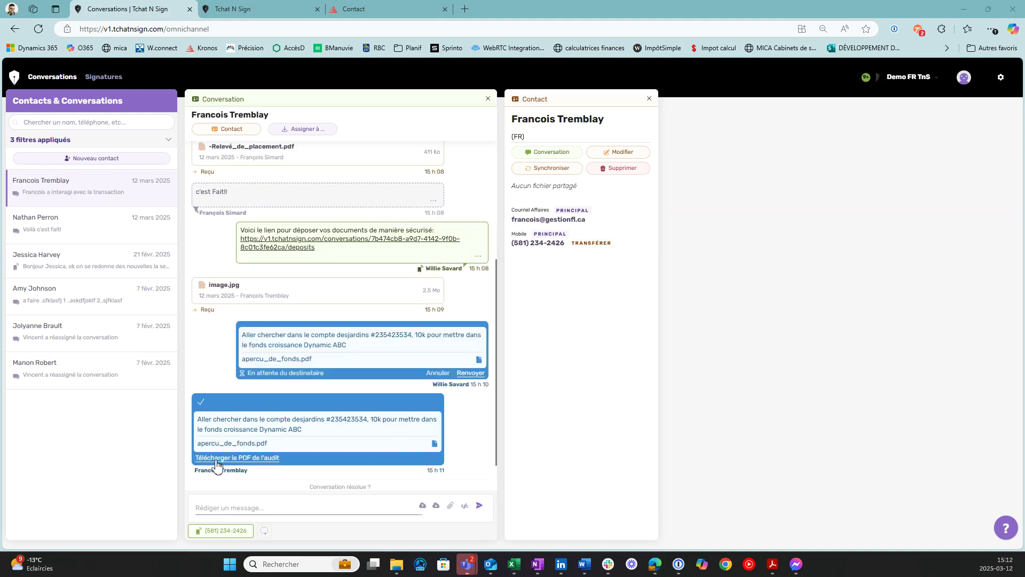
Open the Achat REER audit PDF and highlight its title and final approval entry
{"action": "left_click", "coordinate": [217, 460]}
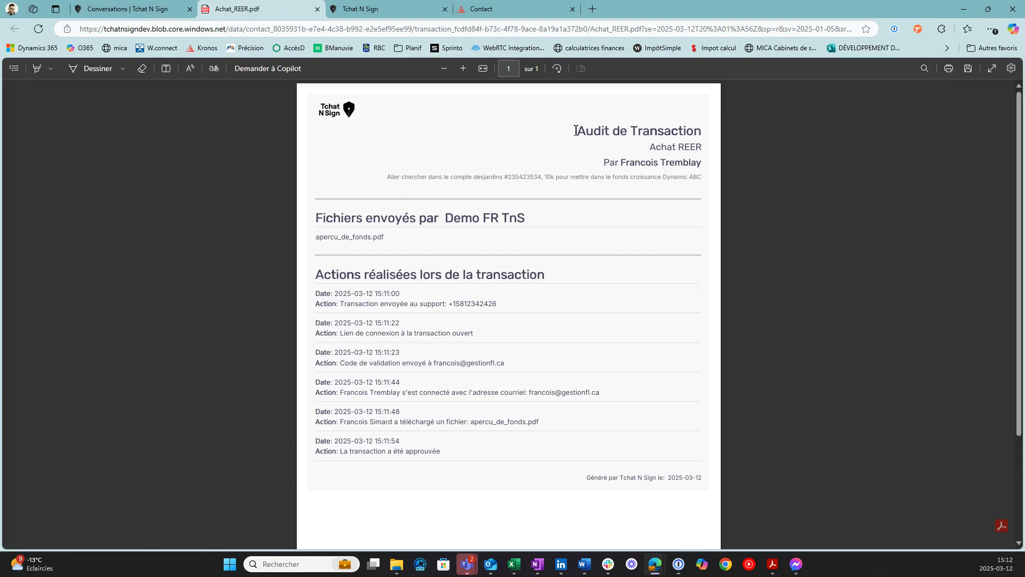
{"action": "left_click_drag", "start_coordinate": [575, 130], "coordinate": [648, 137]}
{"action": "left_click", "coordinate": [650, 147]}
{"action": "left_click_drag", "start_coordinate": [337, 451], "coordinate": [448, 457]}
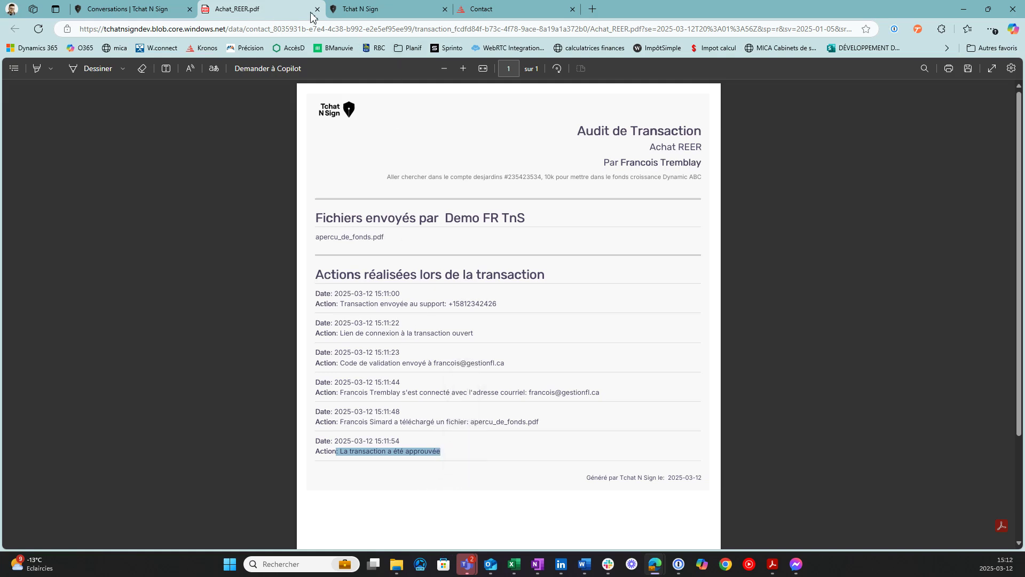
{"action": "left_click", "coordinate": [167, 11]}
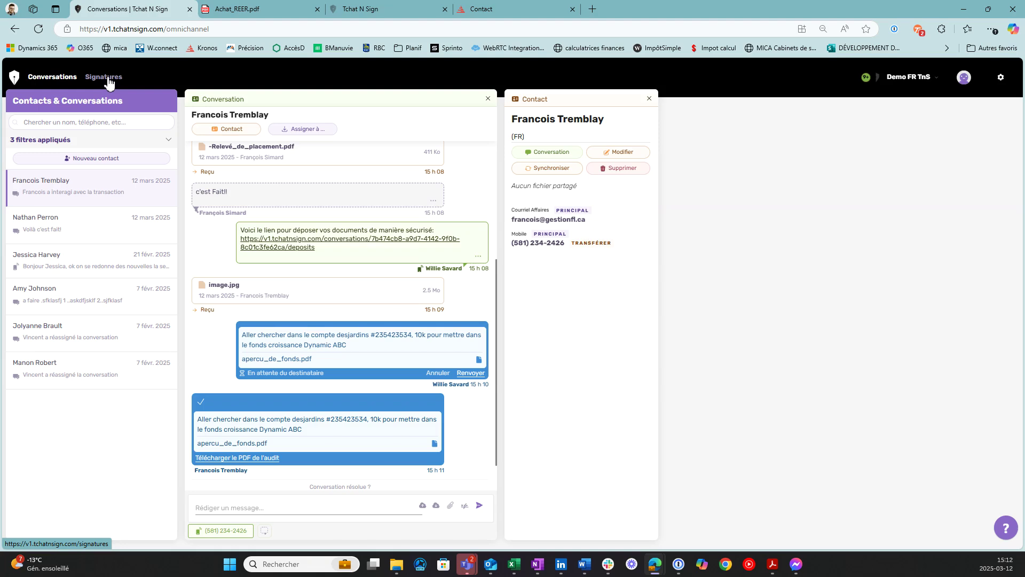
Switch from the conversation to the Signatures list of signature requests
{"action": "left_click", "coordinate": [107, 78]}
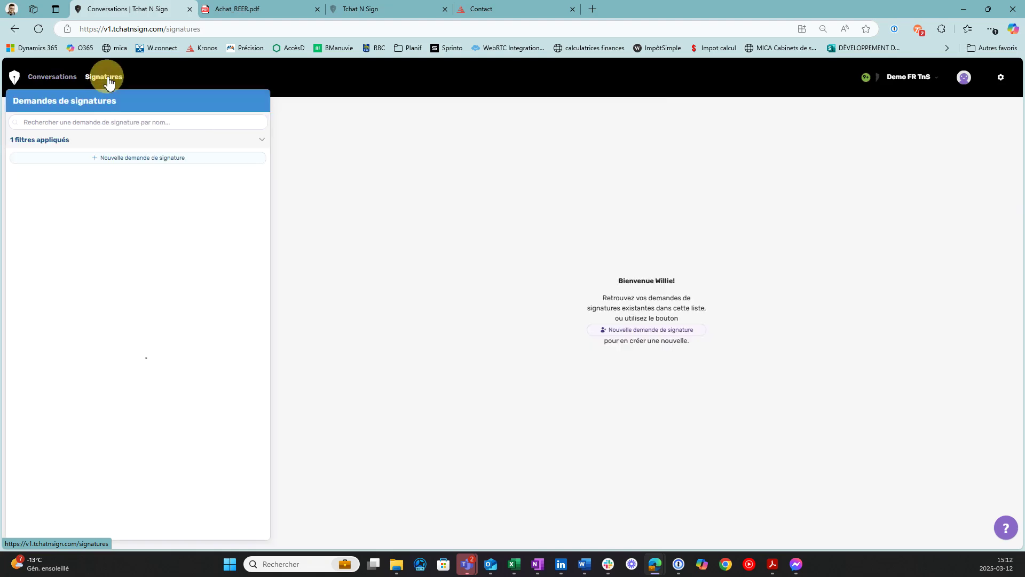
Create the signature request 'Ouverture REER - Francois' and upload seven PDFs
{"action": "left_click", "coordinate": [118, 158]}
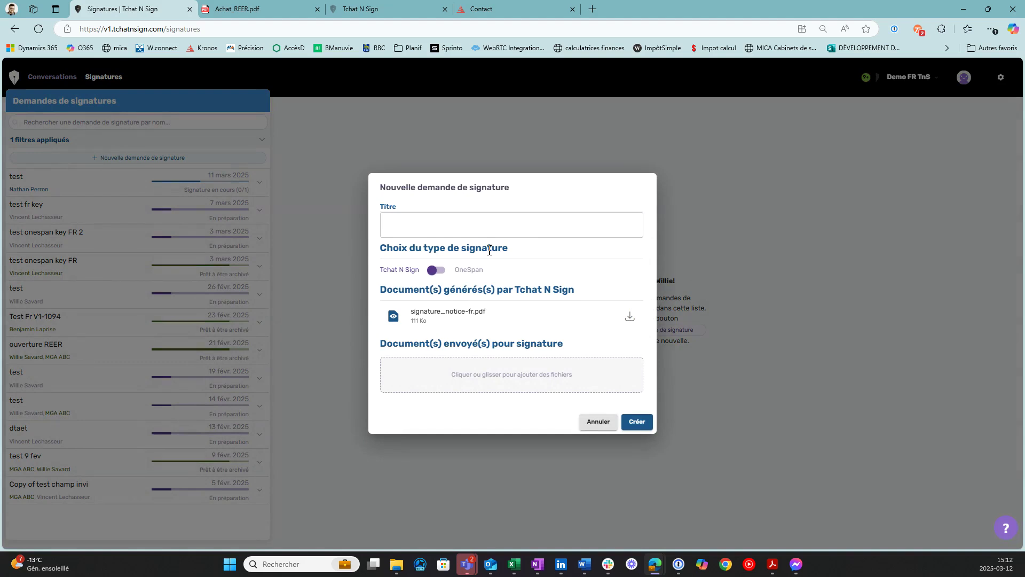
{"action": "left_click", "coordinate": [436, 222]}
{"action": "type", "text": "Ouverture REER"}
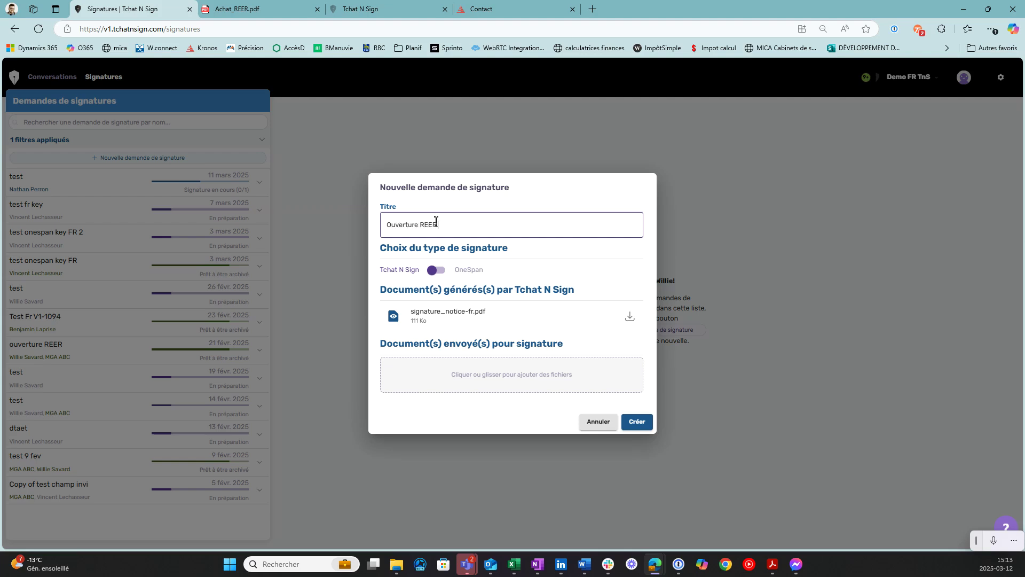
{"action": "type", "text": " - Francois"}
{"action": "left_click", "coordinate": [437, 383]}
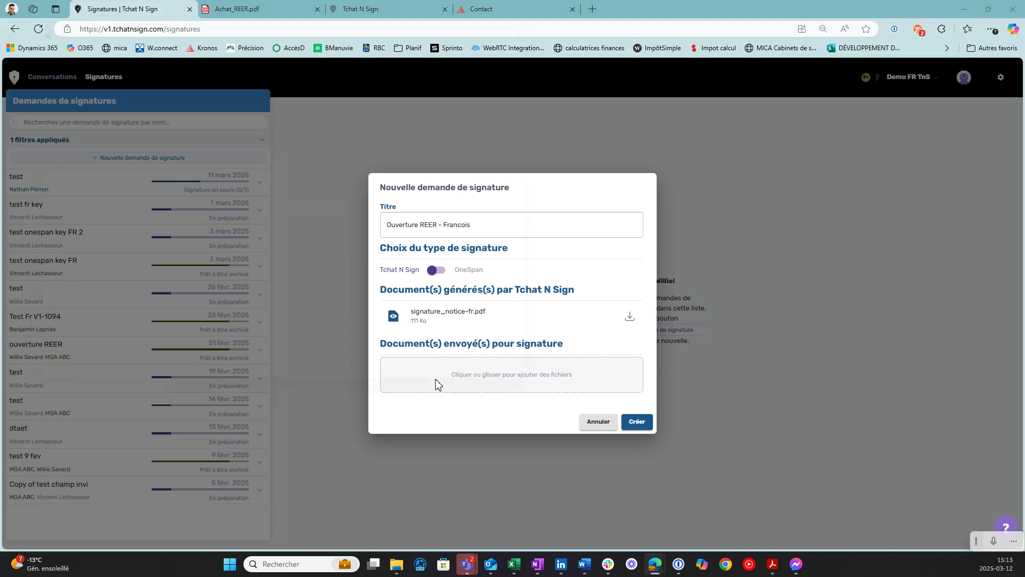
{"action": "left_click_drag", "start_coordinate": [251, 303], "coordinate": [182, 169]}
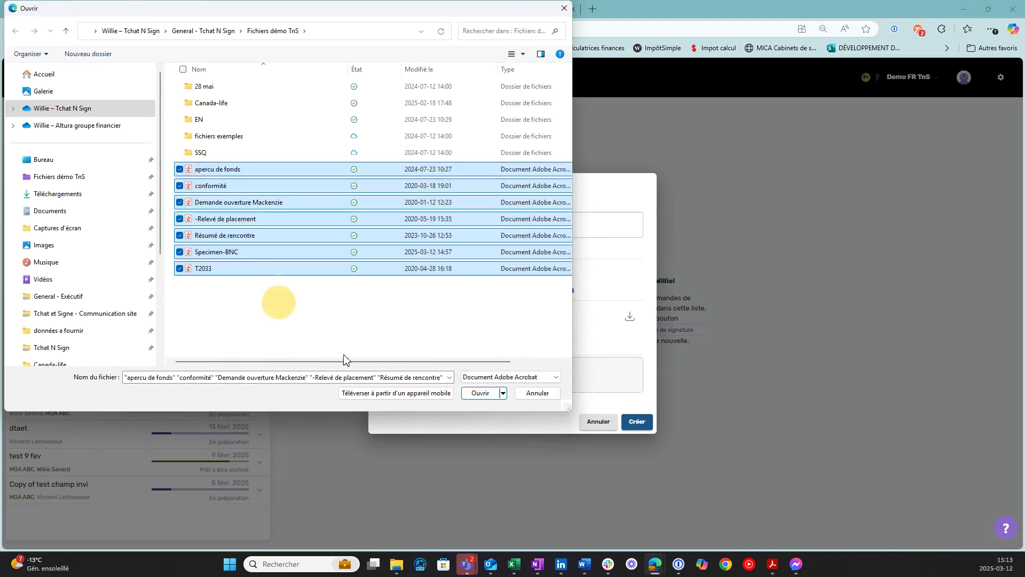
{"action": "left_click", "coordinate": [479, 394]}
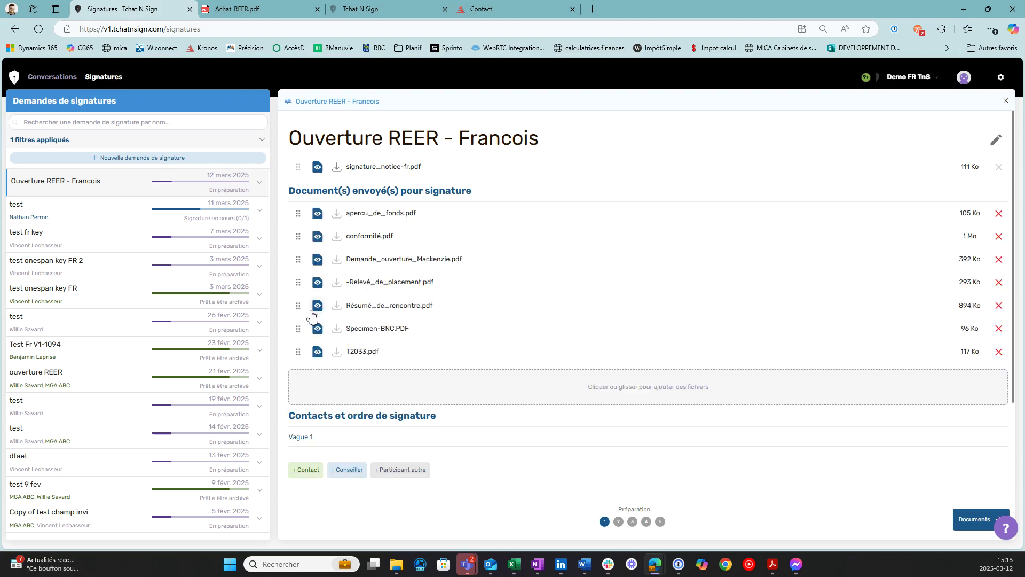
Reorder the documents: Résumé_de_rencontre.pdf first, conformité.pdf second
{"action": "left_click_drag", "start_coordinate": [299, 306], "coordinate": [301, 214]}
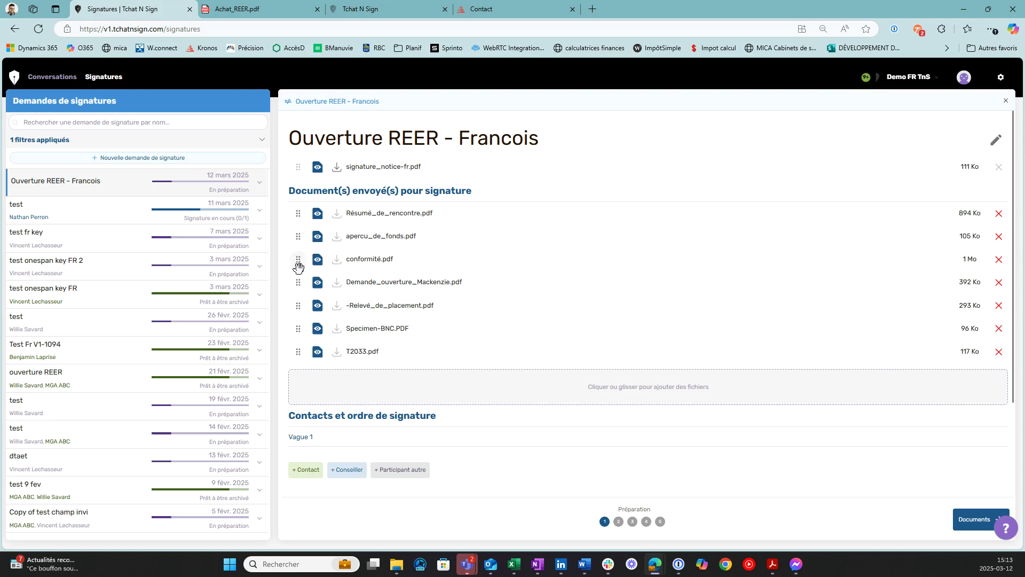
{"action": "left_click_drag", "start_coordinate": [299, 266], "coordinate": [305, 236]}
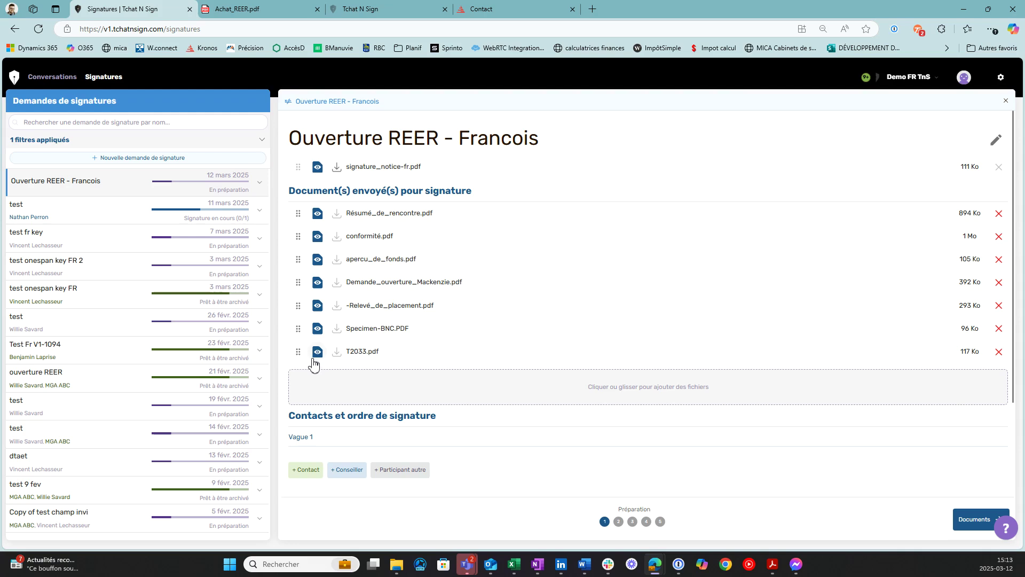
{"action": "scroll", "coordinate": [371, 431], "scroll_direction": "down", "scroll_amount": 2}
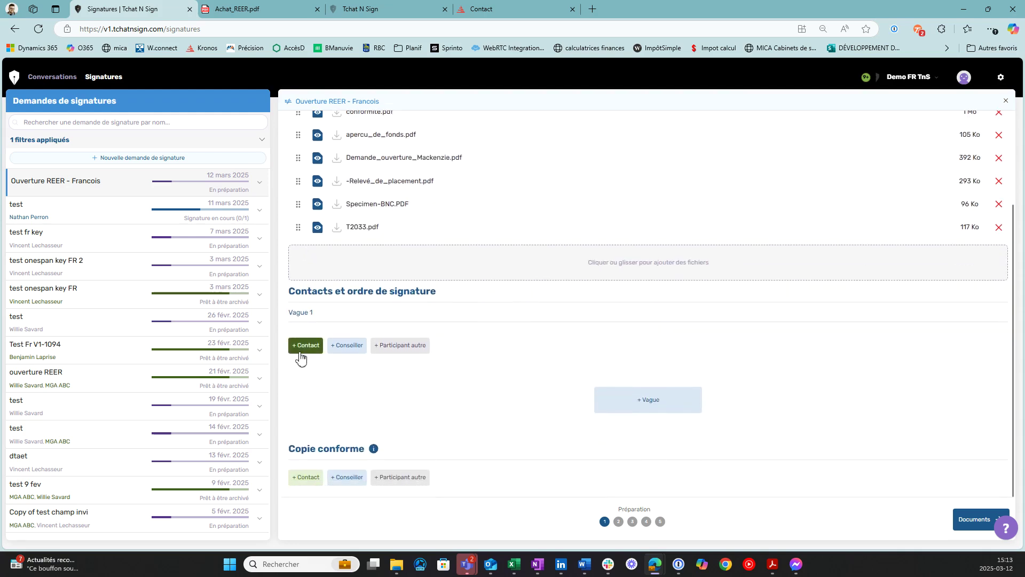
Add the advisor as a Vague 1 signer and remove the extra Vague 2
{"action": "left_click", "coordinate": [601, 401]}
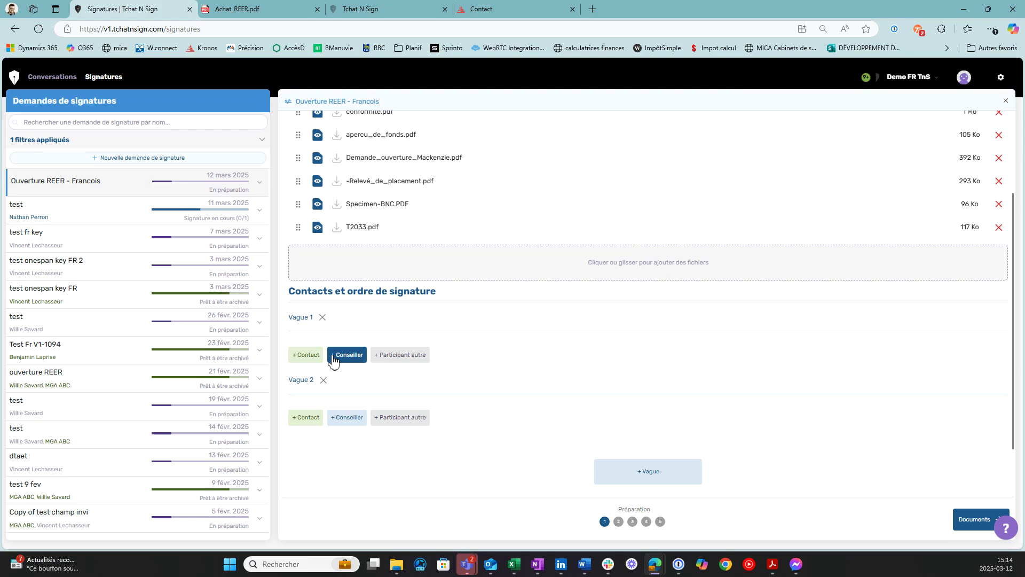
{"action": "left_click", "coordinate": [334, 361]}
{"action": "left_click", "coordinate": [342, 367]}
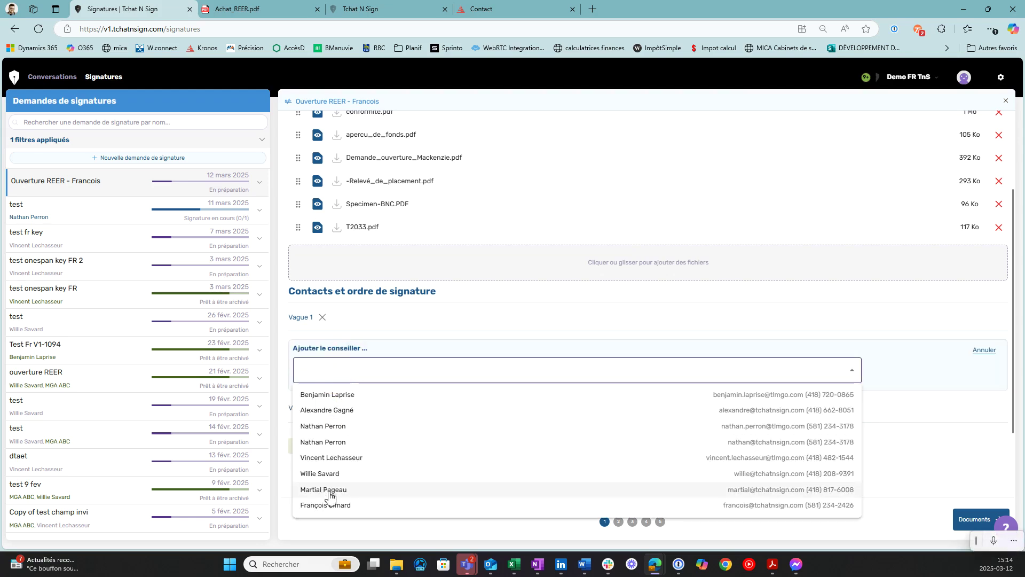
{"action": "left_click", "coordinate": [327, 474]}
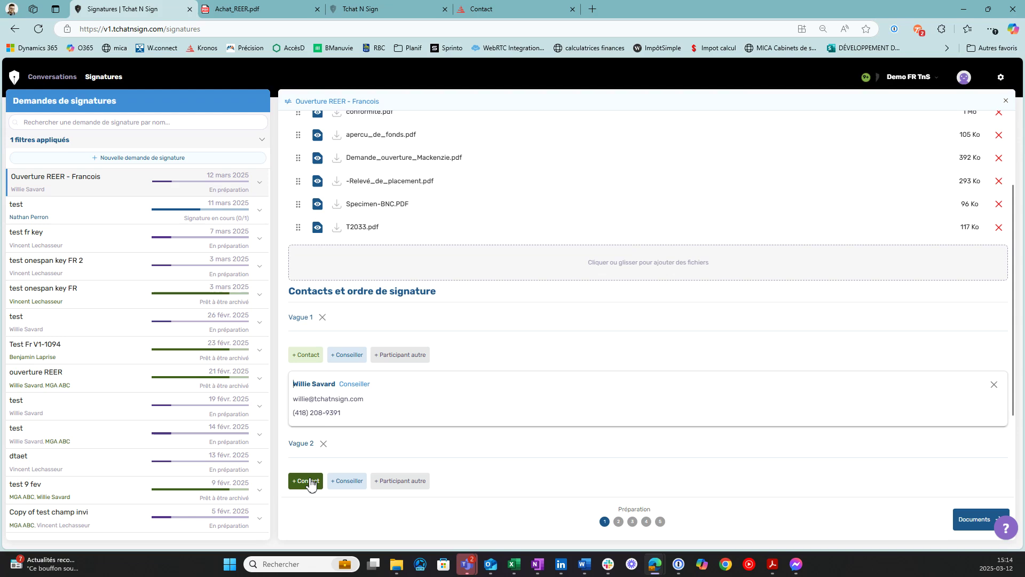
{"action": "left_click", "coordinate": [323, 443]}
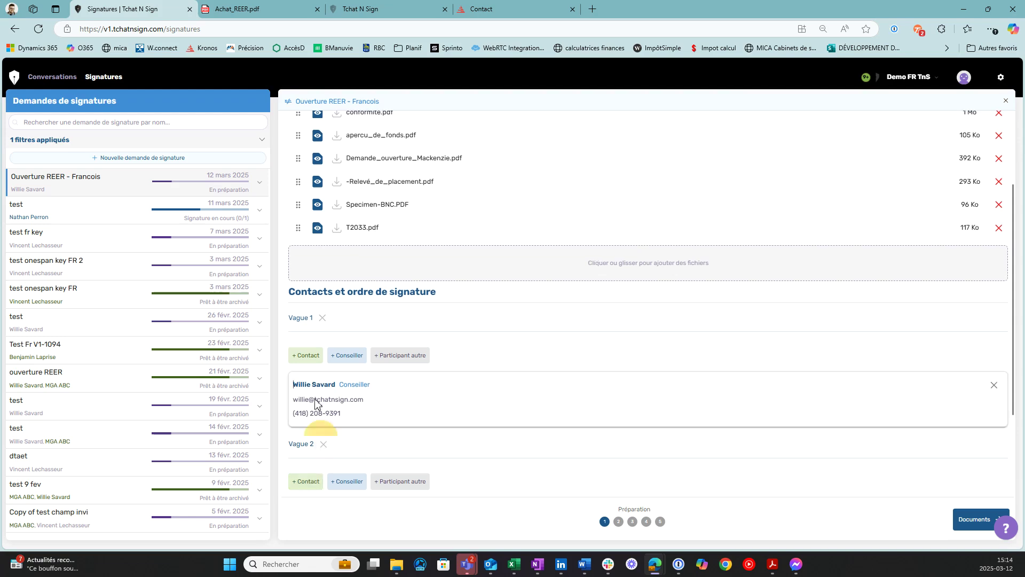
Add the client contact, found by searching 'fr', as a Vague 1 signer
{"action": "left_click", "coordinate": [307, 347]}
{"action": "left_click", "coordinate": [309, 366]}
{"action": "type", "text": "fr"}
{"action": "left_click", "coordinate": [335, 415]}
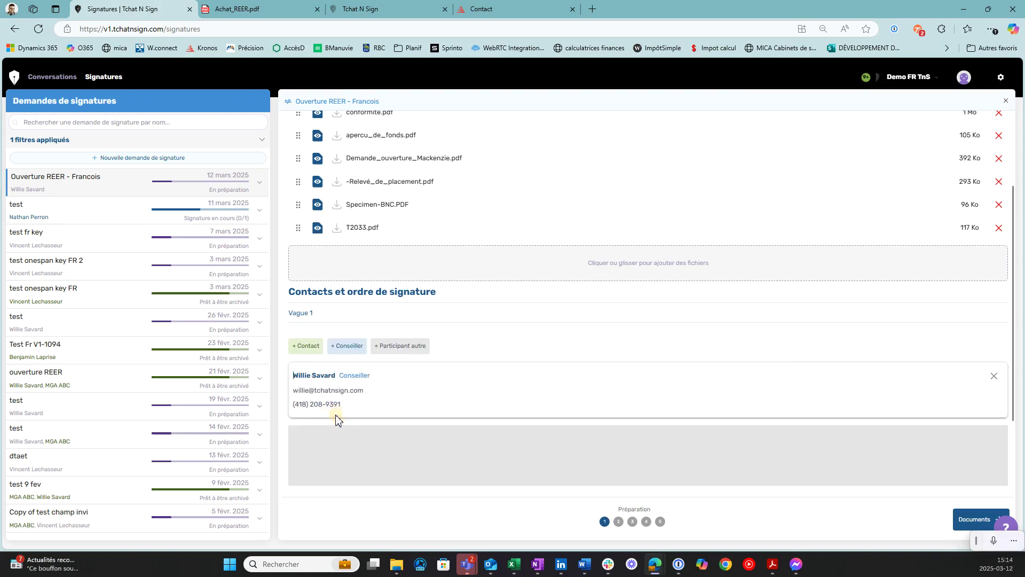
{"action": "scroll", "coordinate": [602, 411], "scroll_direction": "down", "scroll_amount": 3}
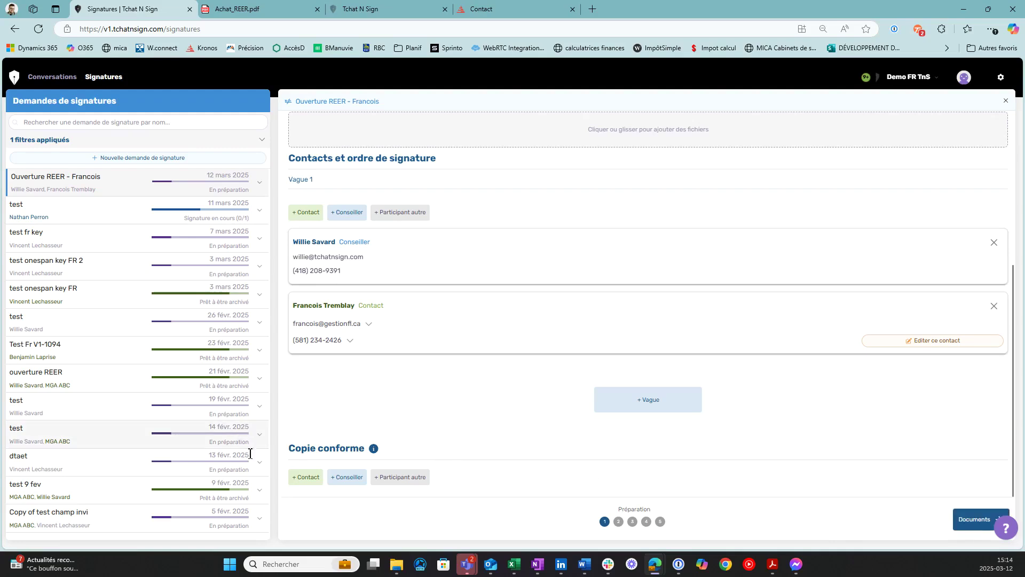
{"action": "left_click", "coordinate": [970, 520]}
Place both signers' signatures on Résumé_de_rencontre, and signature plus date fields on the Relevé
{"action": "mouse_move", "coordinate": [304, 210]}
{"action": "left_mouse_down"}
{"action": "mouse_move", "coordinate": [700, 327]}
{"action": "mouse_move", "coordinate": [813, 243]}
{"action": "mouse_move", "coordinate": [796, 406]}
{"action": "mouse_move", "coordinate": [817, 459]}
{"action": "left_mouse_up"}
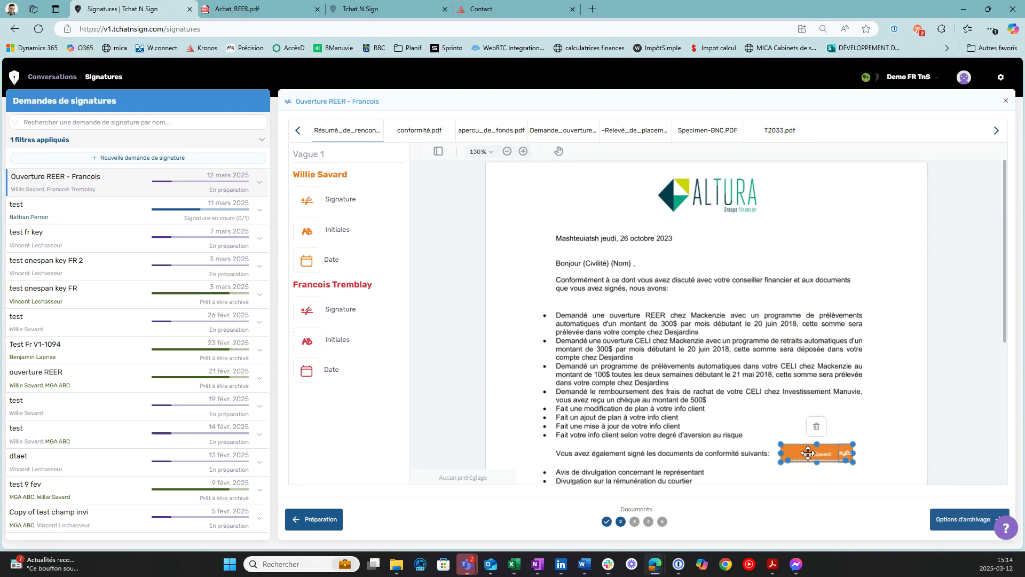
{"action": "mouse_move", "coordinate": [311, 319]}
{"action": "left_mouse_down"}
{"action": "mouse_move", "coordinate": [786, 389]}
{"action": "mouse_move", "coordinate": [808, 417]}
{"action": "left_mouse_up"}
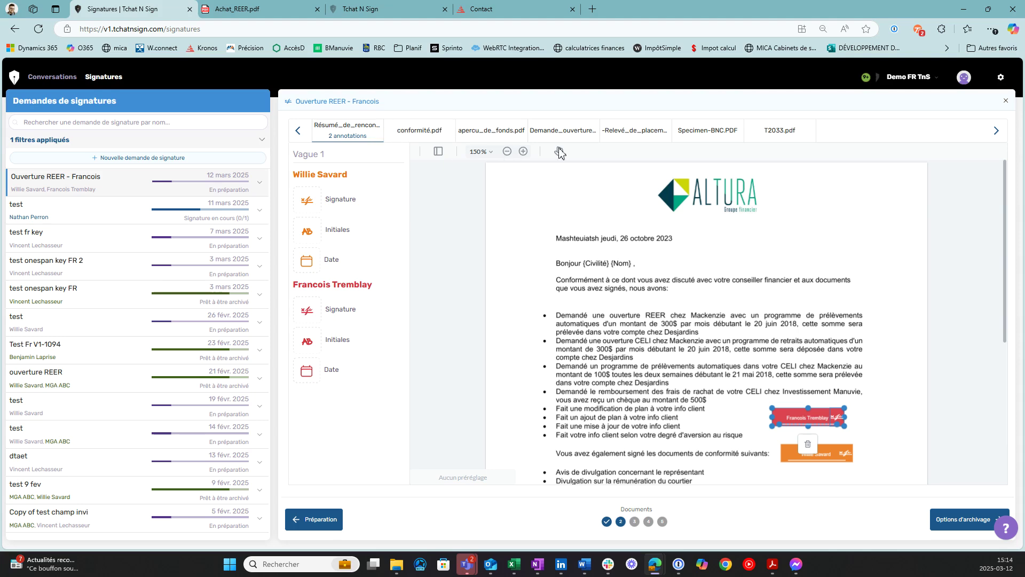
{"action": "left_click", "coordinate": [616, 126]}
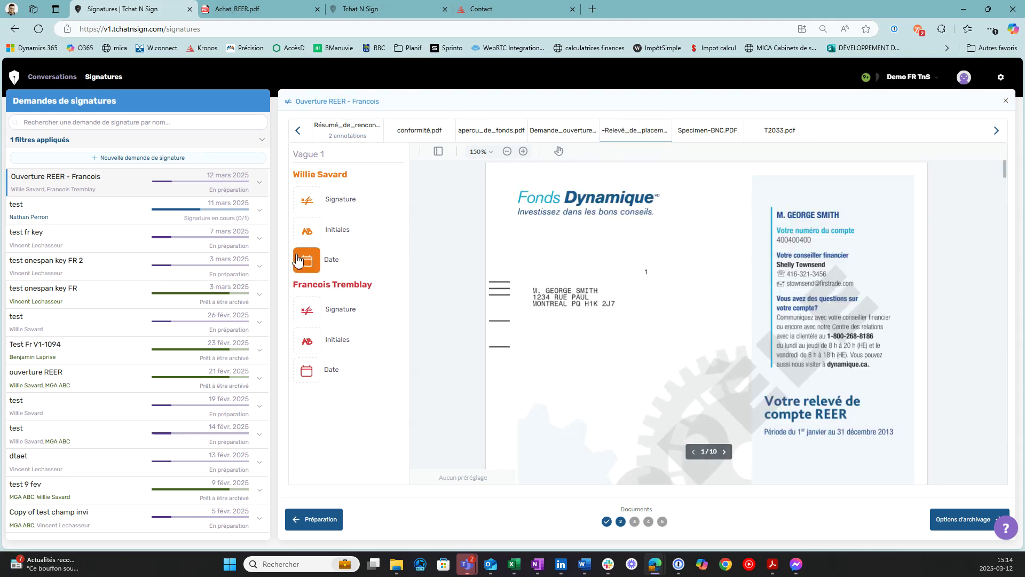
{"action": "left_click_drag", "start_coordinate": [303, 197], "coordinate": [593, 380]}
{"action": "mouse_move", "coordinate": [307, 311]}
{"action": "left_mouse_down"}
{"action": "mouse_move", "coordinate": [614, 422]}
{"action": "mouse_move", "coordinate": [594, 422]}
{"action": "left_mouse_up"}
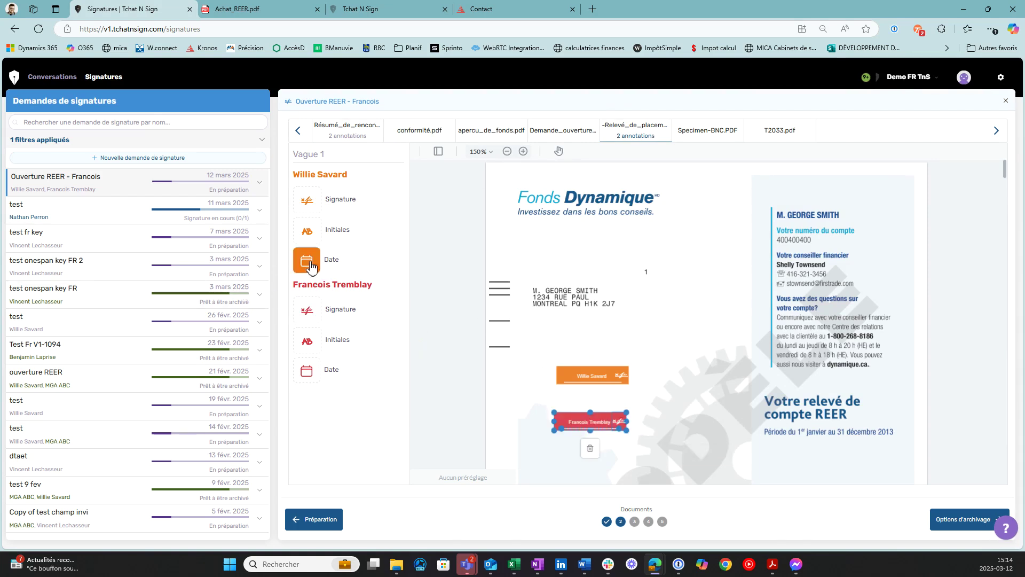
{"action": "left_click_drag", "start_coordinate": [307, 262], "coordinate": [674, 376]}
{"action": "left_click_drag", "start_coordinate": [306, 371], "coordinate": [671, 423]}
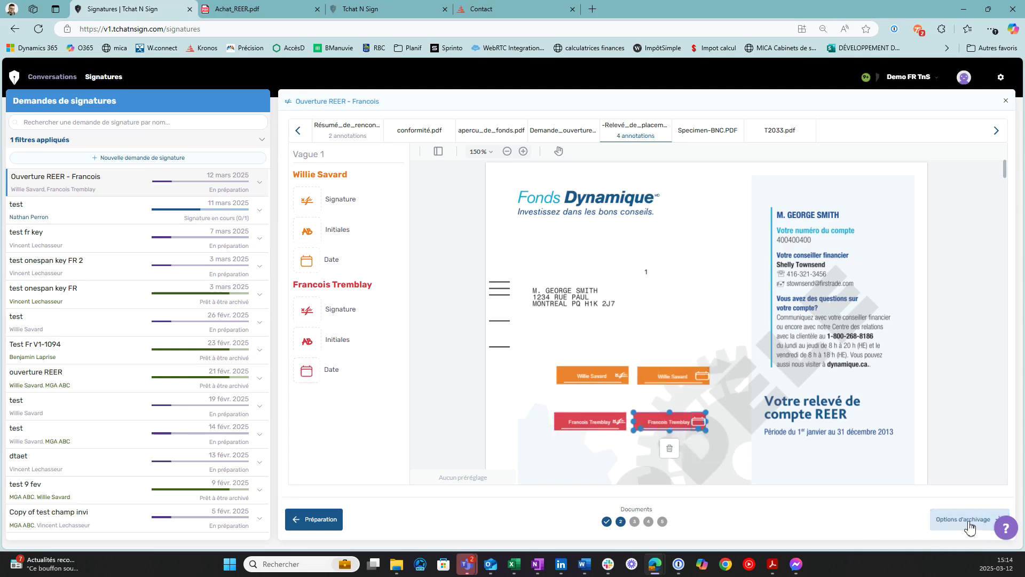
{"action": "left_click", "coordinate": [970, 523]}
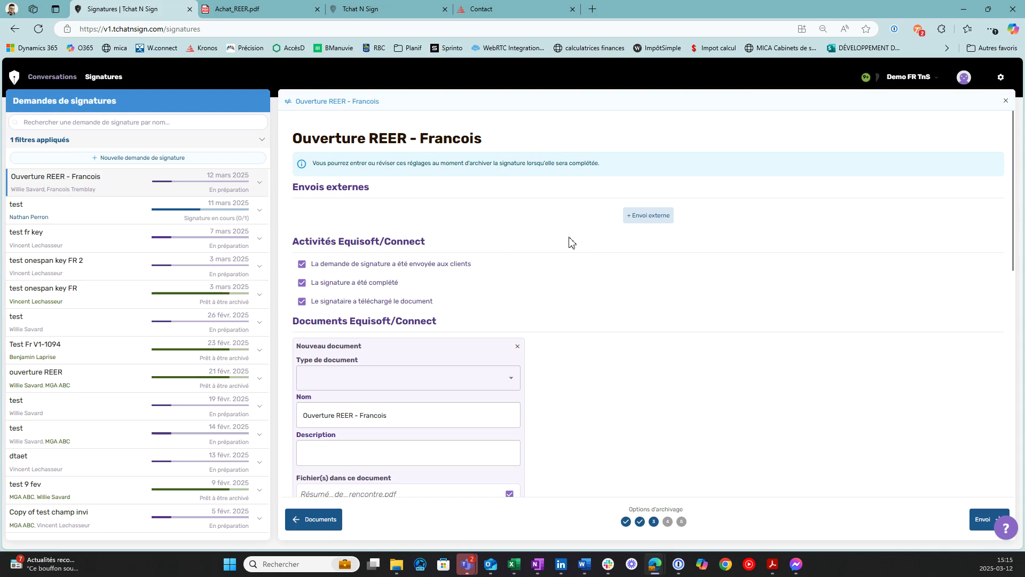
Add MGA ABC as an external participant under Envois externes
{"action": "left_click", "coordinate": [644, 218]}
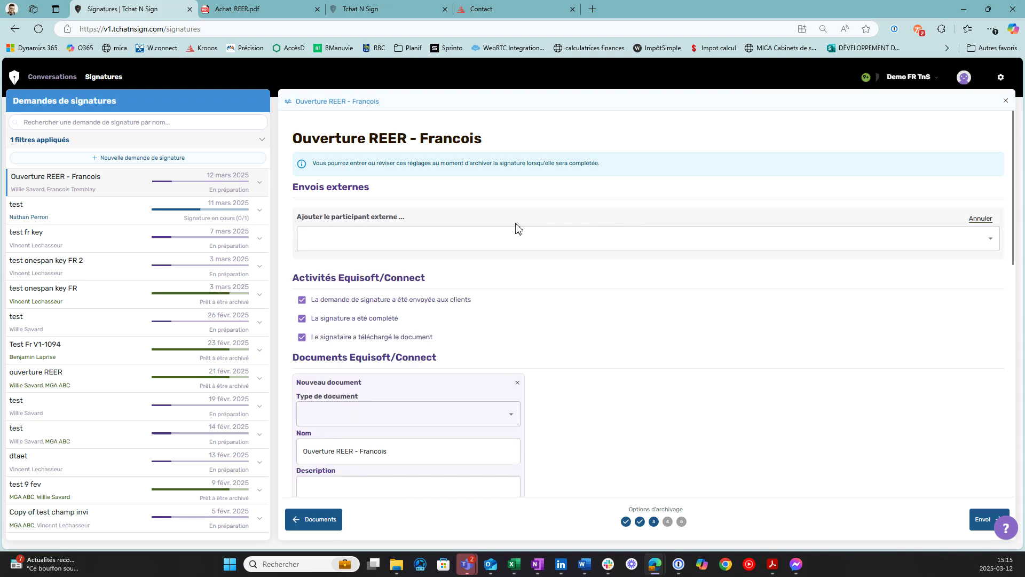
{"action": "left_click", "coordinate": [450, 238]}
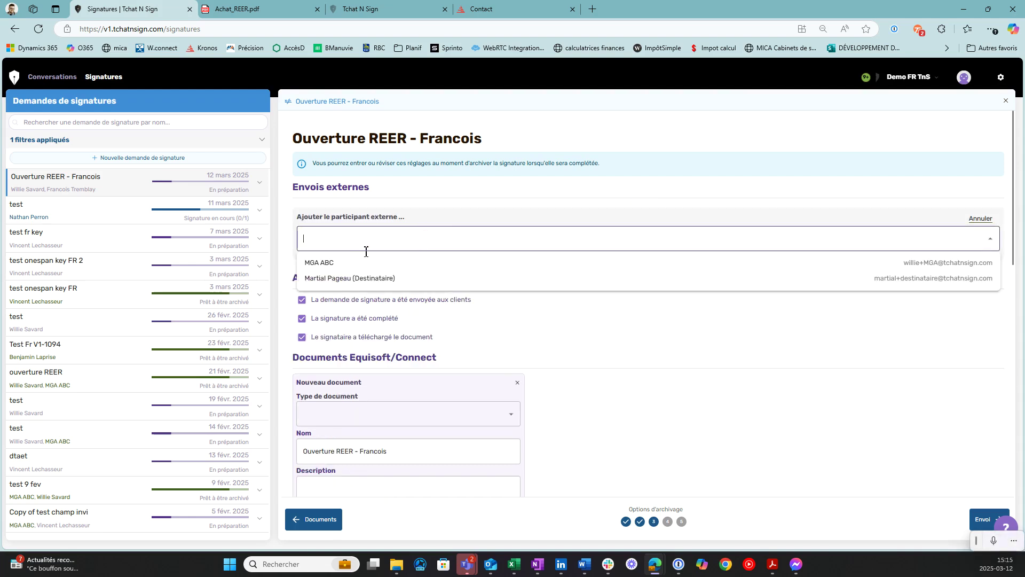
{"action": "right_click", "coordinate": [343, 264]}
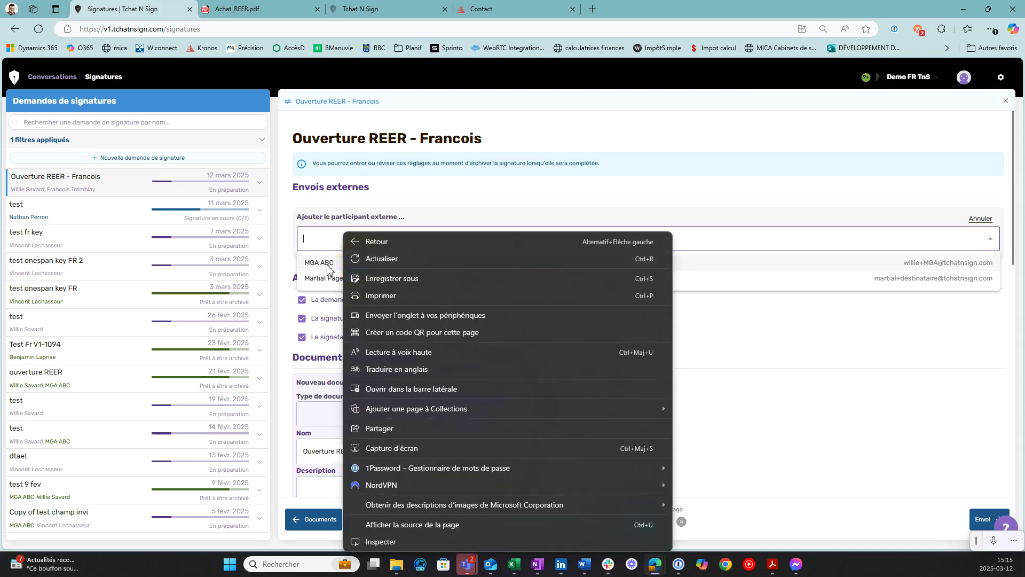
{"action": "left_click", "coordinate": [327, 264]}
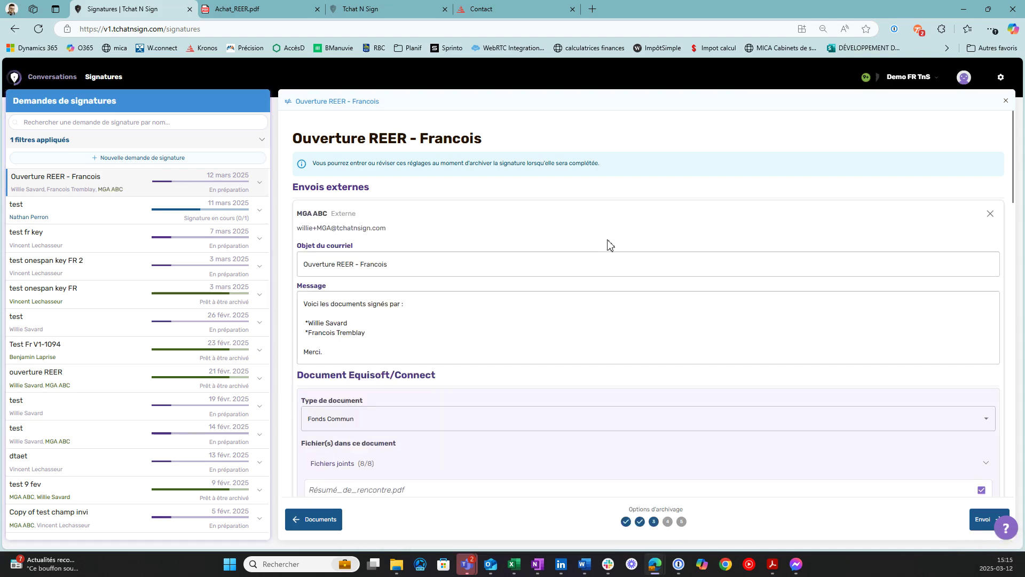
Review saved recipients in Réglages > Destinataires, close the Achat_REER.pdf tab, and return to Signatures
{"action": "left_click", "coordinate": [1004, 81]}
{"action": "left_click", "coordinate": [961, 101]}
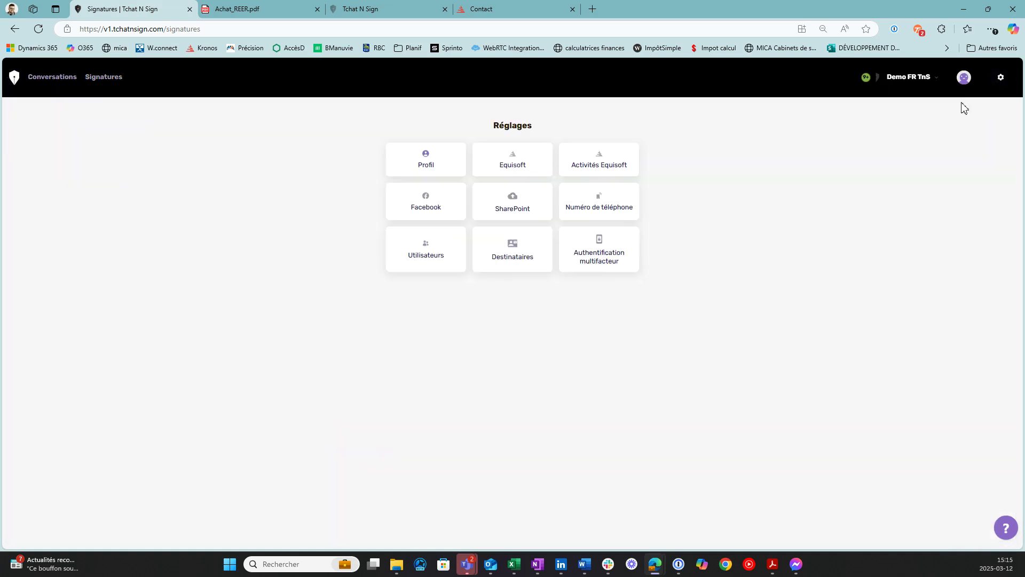
{"action": "left_click", "coordinate": [508, 258]}
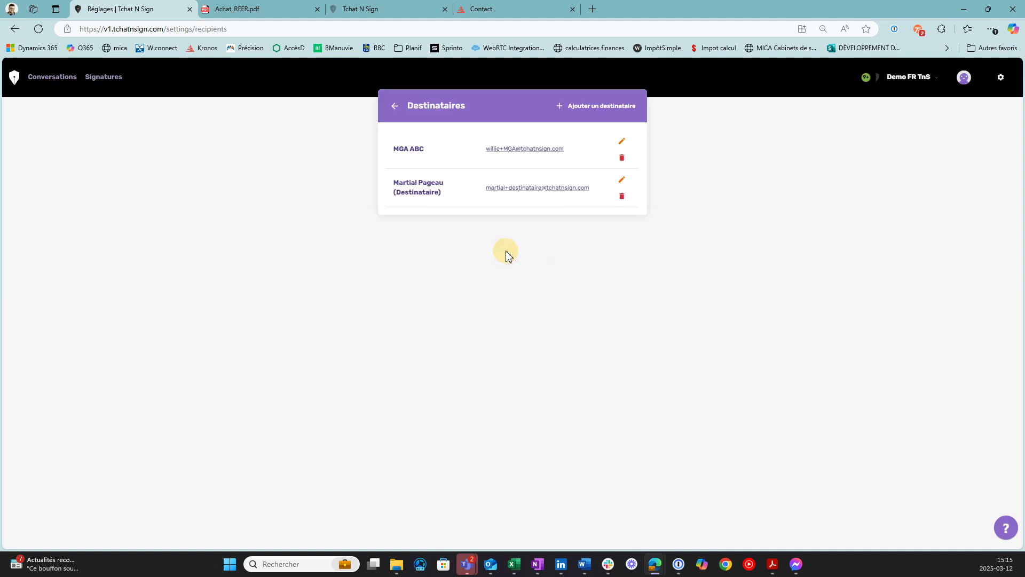
{"action": "left_click", "coordinate": [581, 109]}
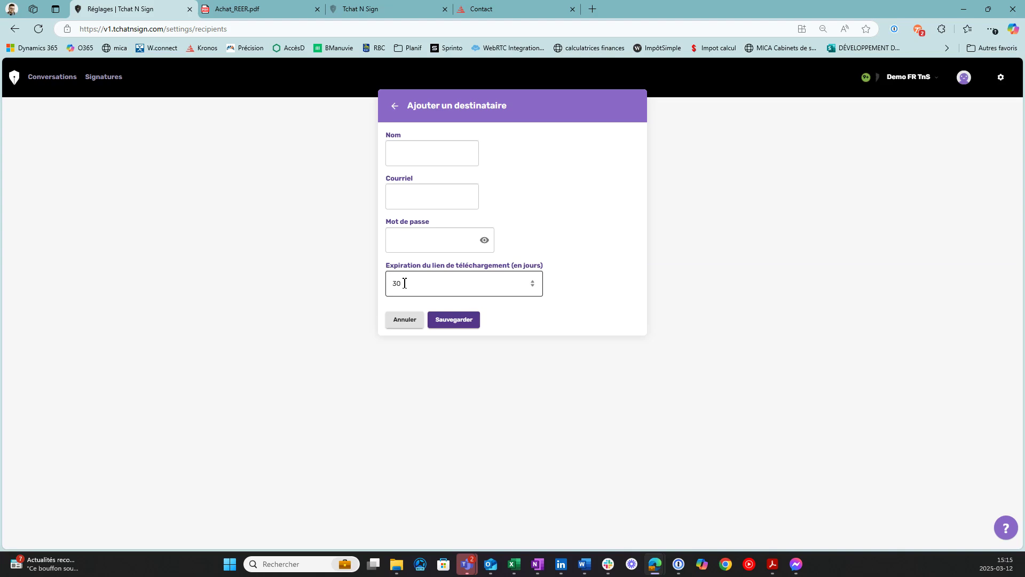
{"action": "left_click", "coordinate": [403, 322]}
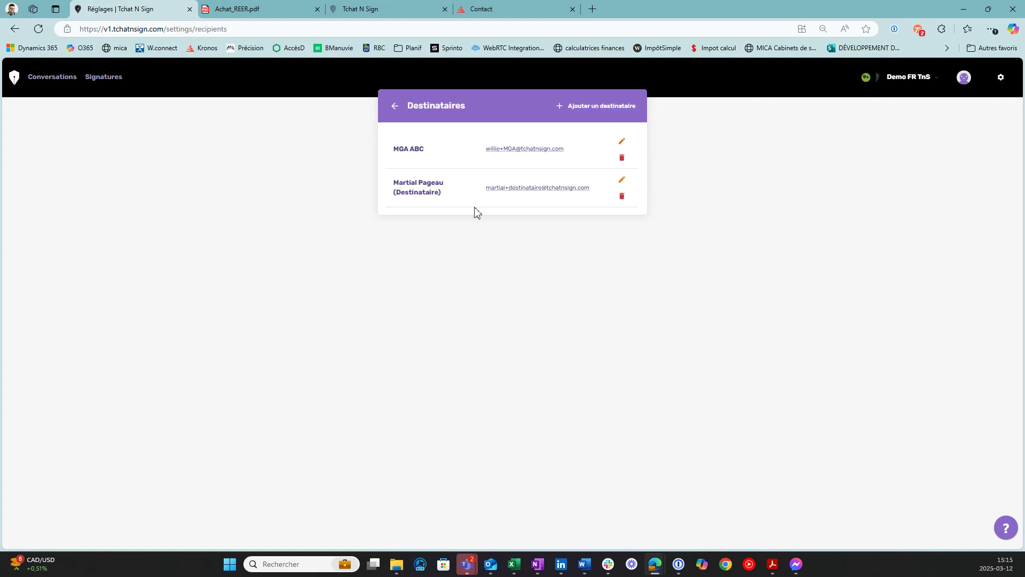
{"action": "left_click", "coordinate": [317, 9]}
{"action": "left_click", "coordinate": [103, 87]}
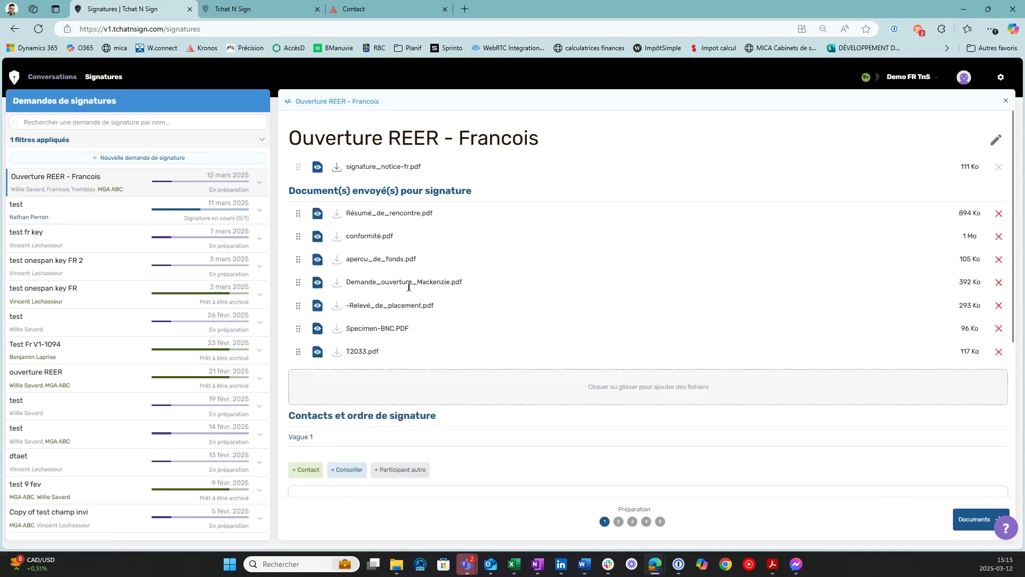
Advance to the archiving options and review the e-mail subject 'Ouverture REER - Francois'
{"action": "left_click", "coordinate": [961, 518]}
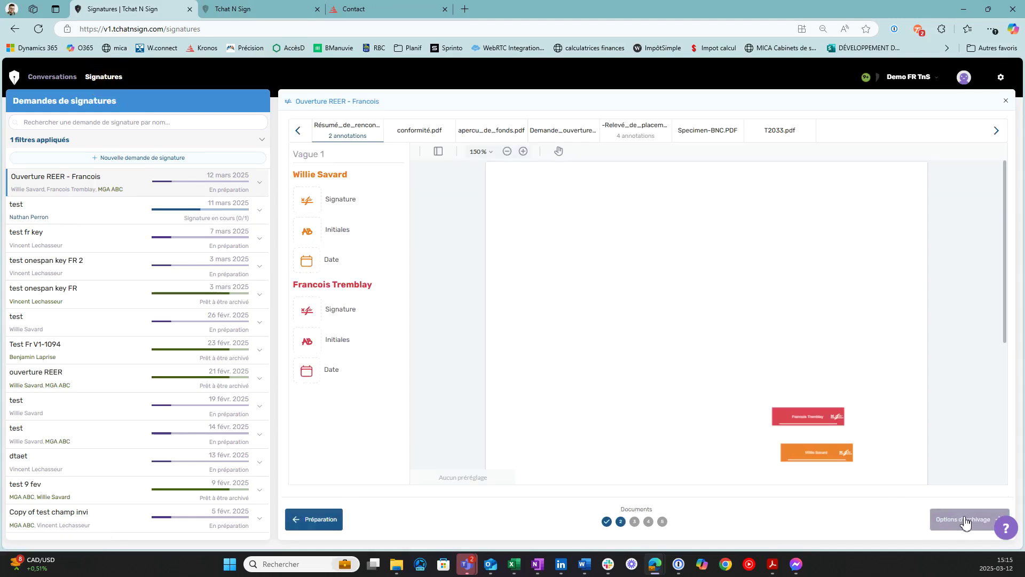
{"action": "left_click", "coordinate": [963, 517]}
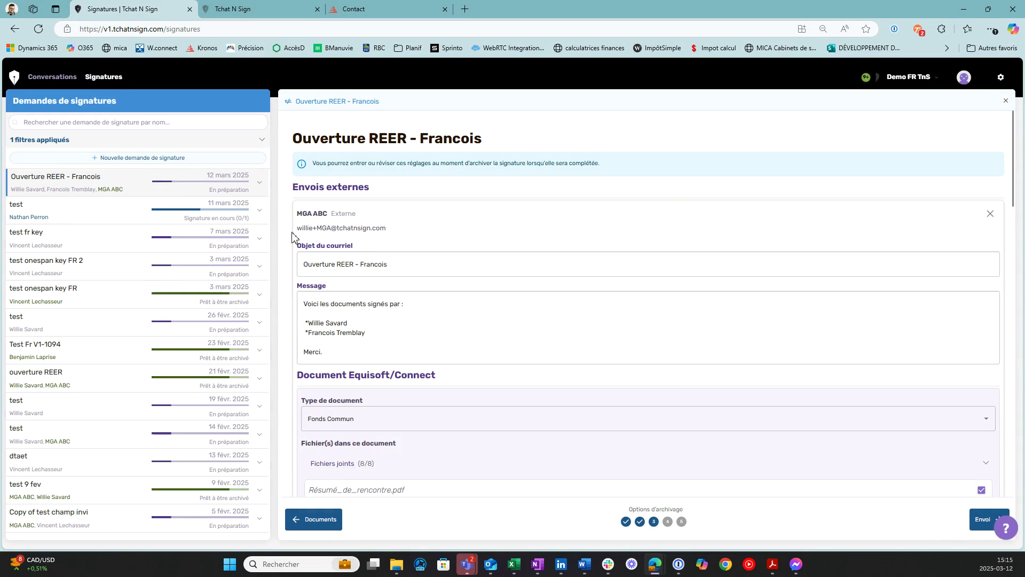
{"action": "scroll", "coordinate": [405, 289], "scroll_direction": "down", "scroll_amount": 2}
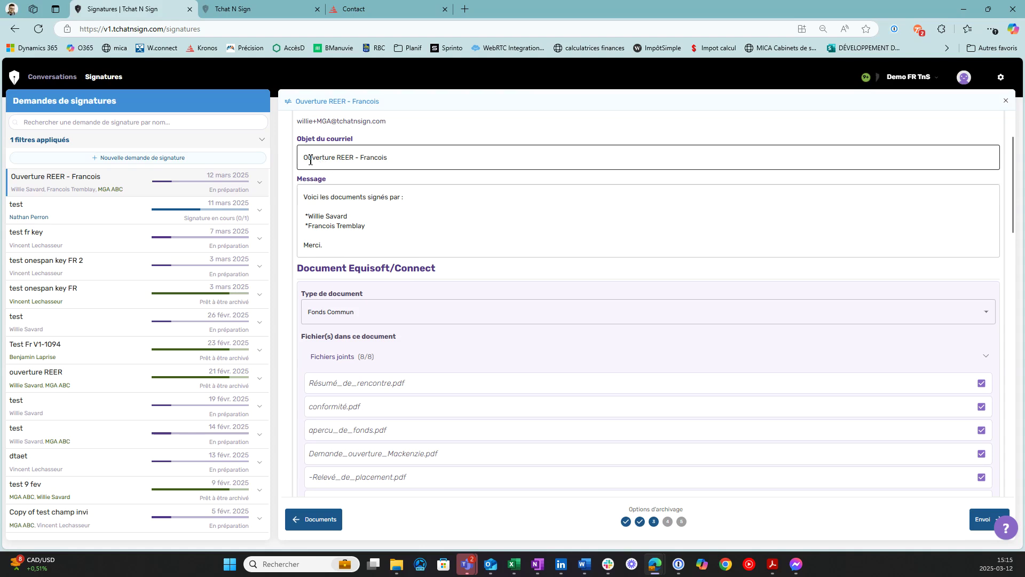
{"action": "left_click_drag", "start_coordinate": [304, 160], "coordinate": [406, 158]}
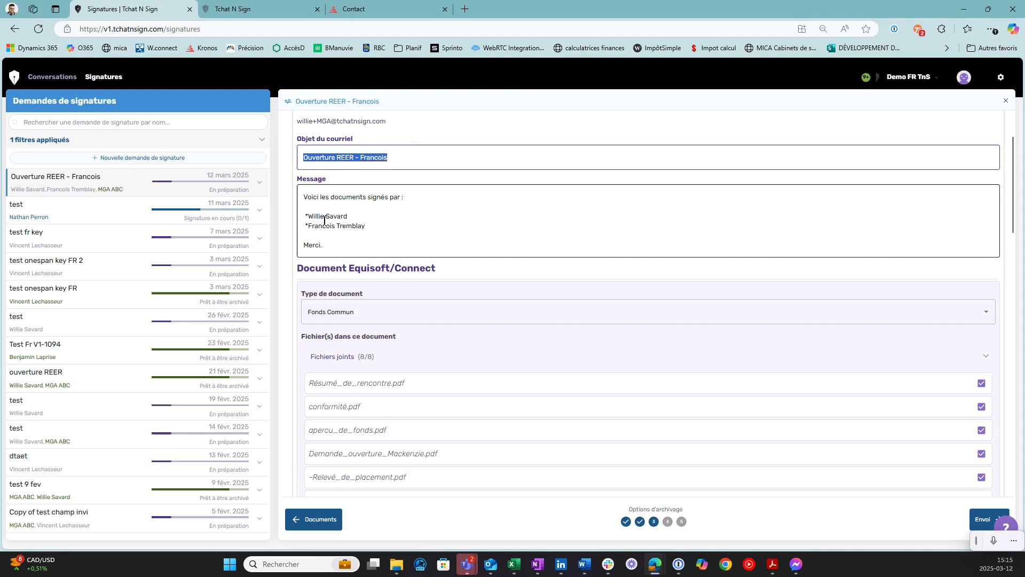
{"action": "scroll", "coordinate": [336, 272], "scroll_direction": "down", "scroll_amount": 2}
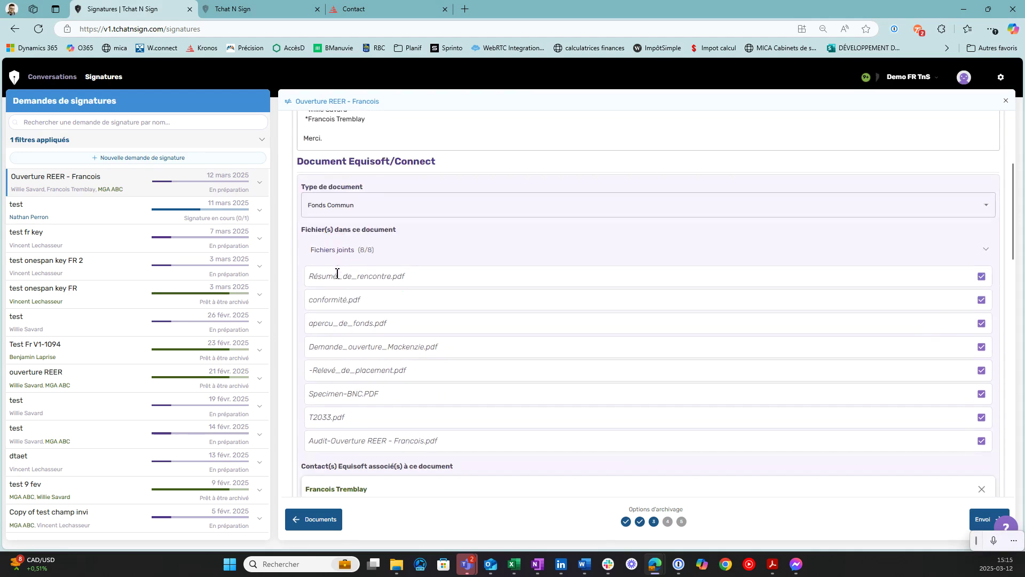
Keep type Fonds Commun and uncheck Résumé_de_rencontre.pdf, conformité.pdf and apercu_de_fonds.pdf, leaving 5/8 files
{"action": "left_click", "coordinate": [372, 208]}
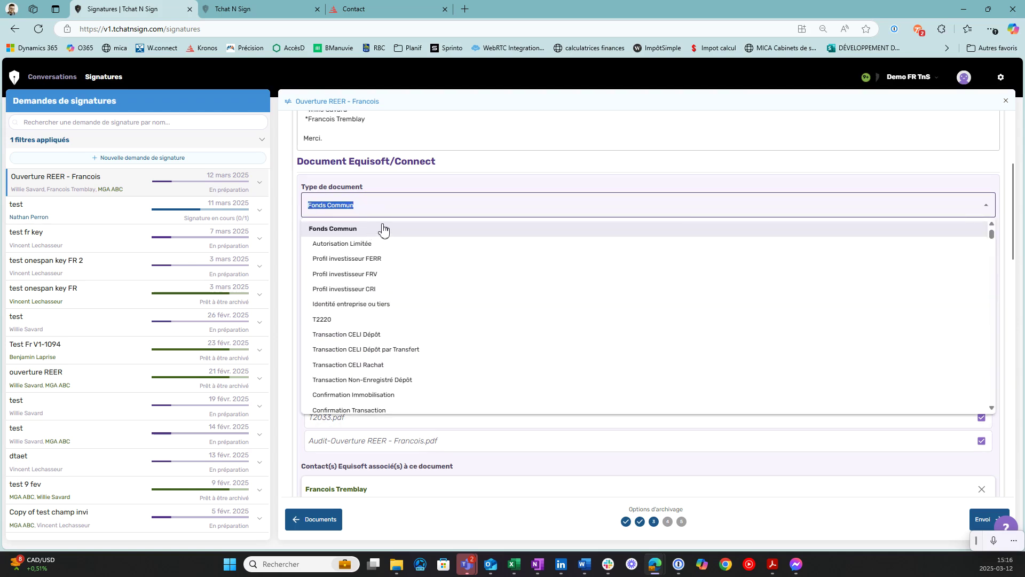
{"action": "scroll", "coordinate": [389, 290], "scroll_direction": "down", "scroll_amount": 3}
{"action": "scroll", "coordinate": [389, 290], "scroll_direction": "up", "scroll_amount": 3}
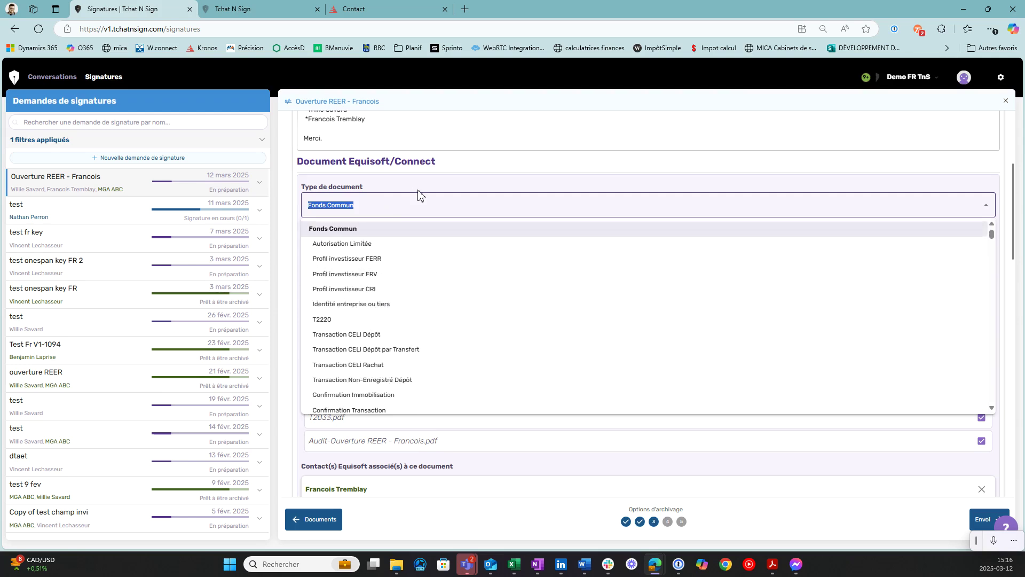
{"action": "left_click", "coordinate": [501, 186]}
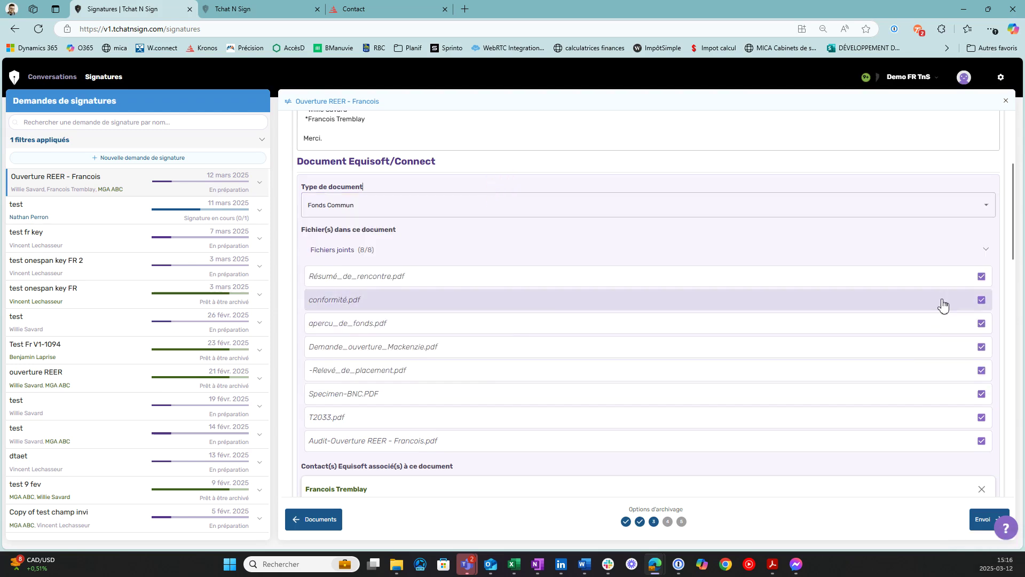
{"action": "left_click", "coordinate": [982, 277]}
{"action": "left_click", "coordinate": [982, 301]}
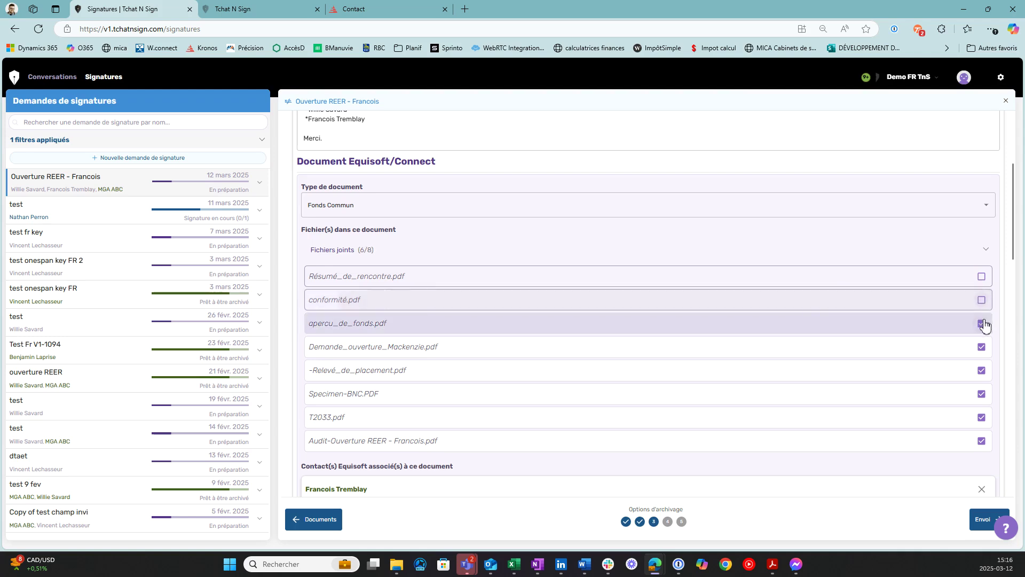
{"action": "left_click", "coordinate": [982, 325]}
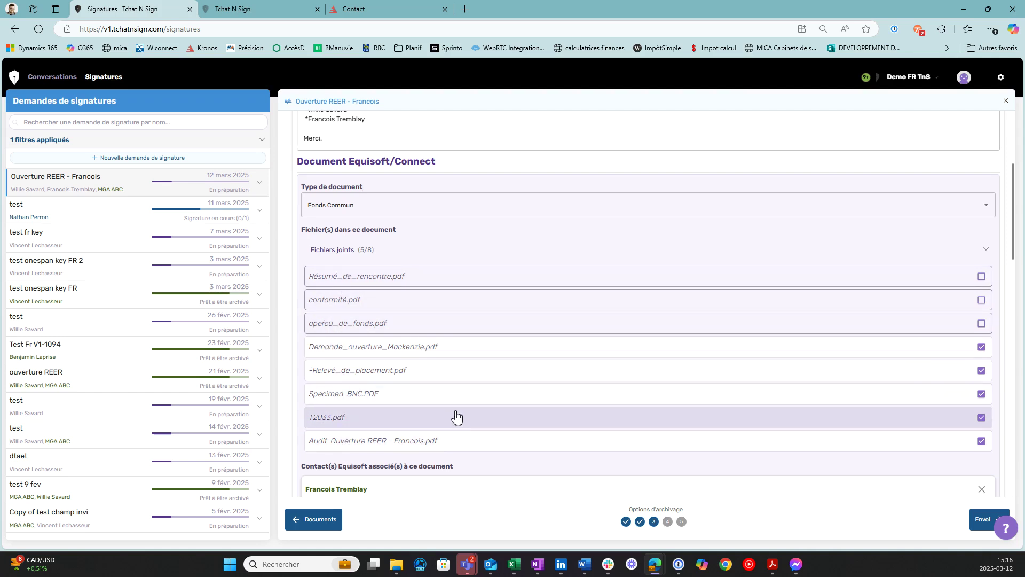
{"action": "scroll", "coordinate": [590, 323], "scroll_direction": "down", "scroll_amount": 2}
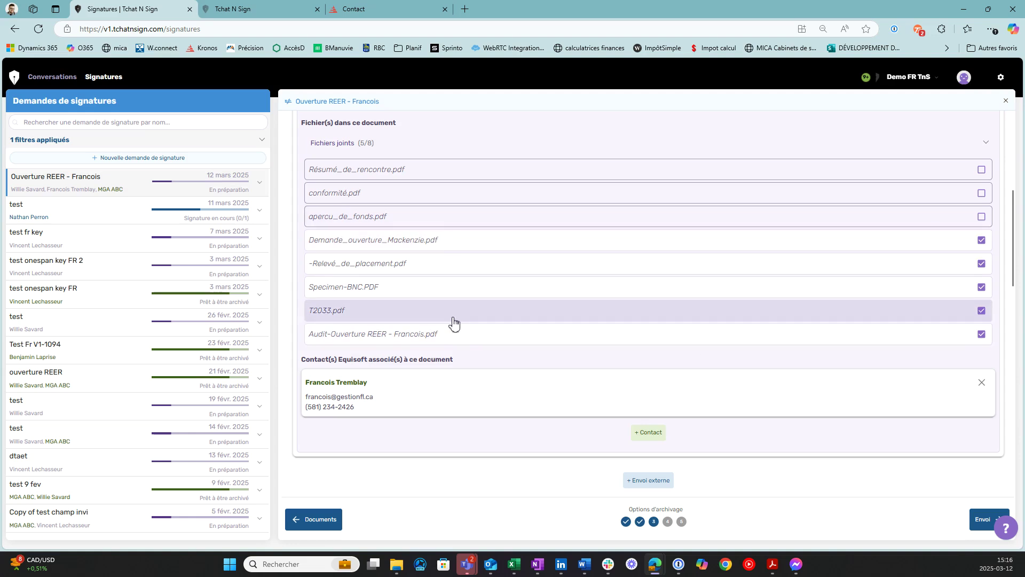
{"action": "scroll", "coordinate": [454, 320], "scroll_direction": "down", "scroll_amount": 4}
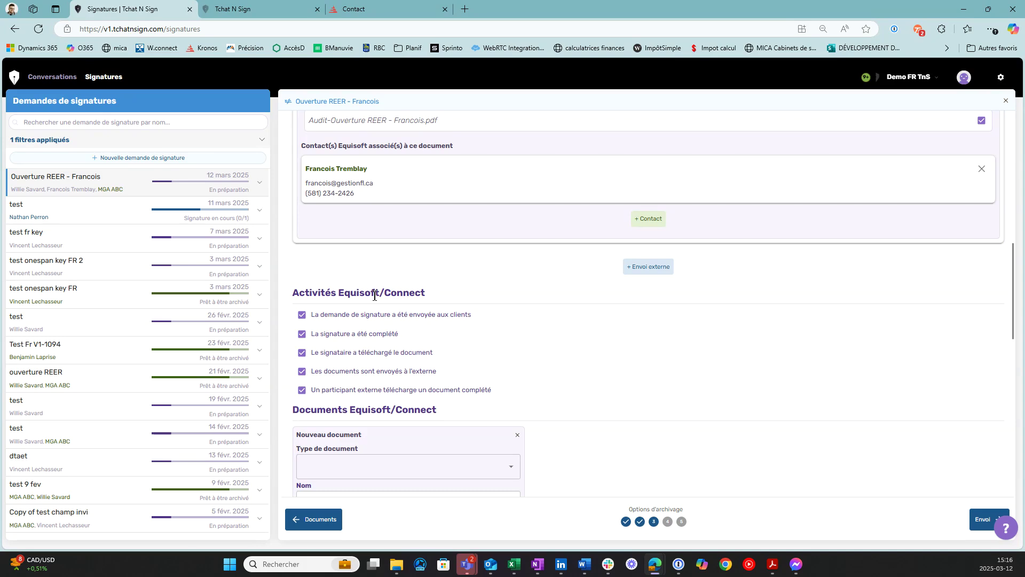
{"action": "scroll", "coordinate": [374, 295], "scroll_direction": "down", "scroll_amount": 1}
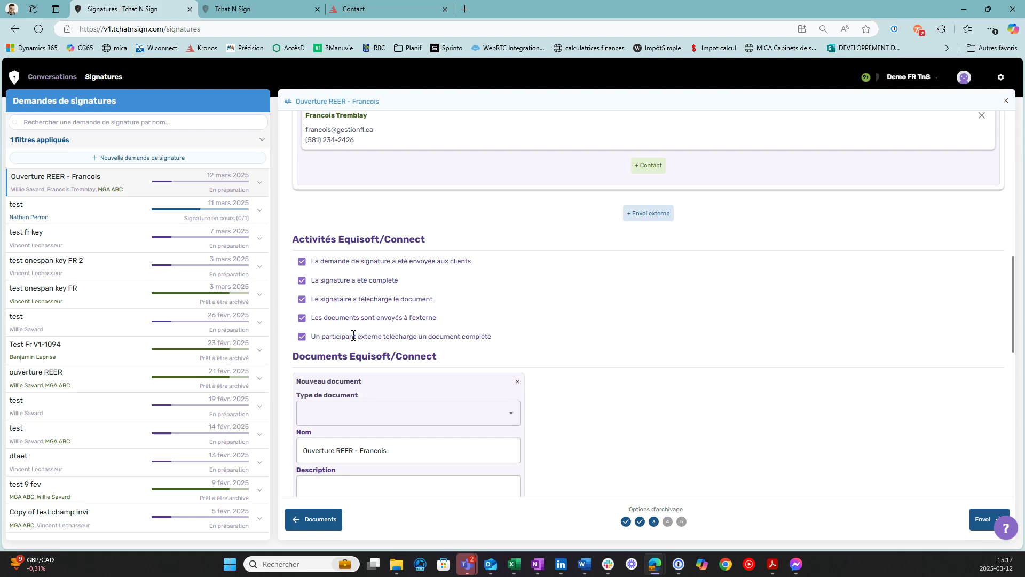
{"action": "scroll", "coordinate": [359, 414], "scroll_direction": "down", "scroll_amount": 3}
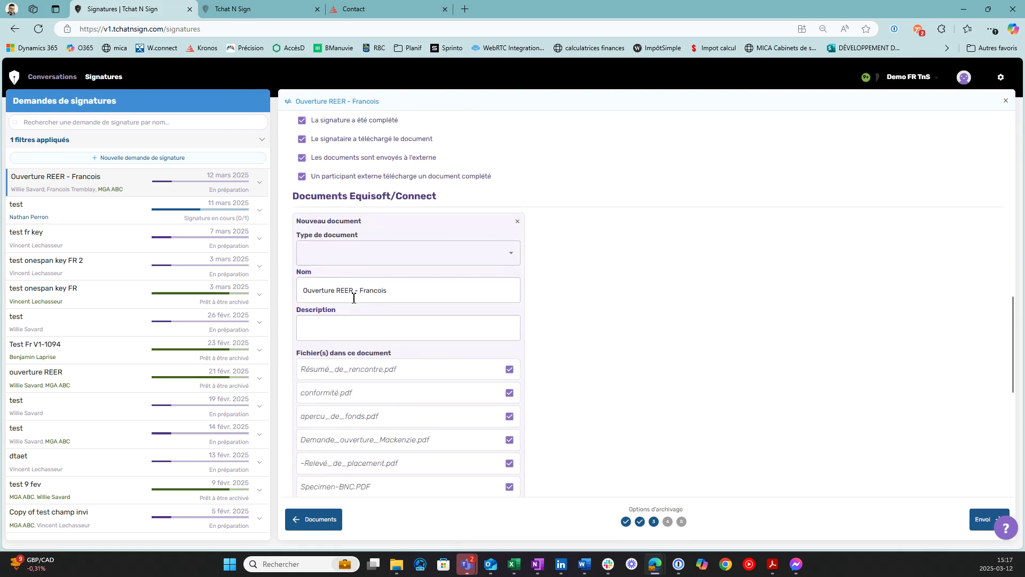
{"action": "scroll", "coordinate": [352, 291], "scroll_direction": "down", "scroll_amount": 1}
{"action": "scroll", "coordinate": [357, 289], "scroll_direction": "down", "scroll_amount": 1}
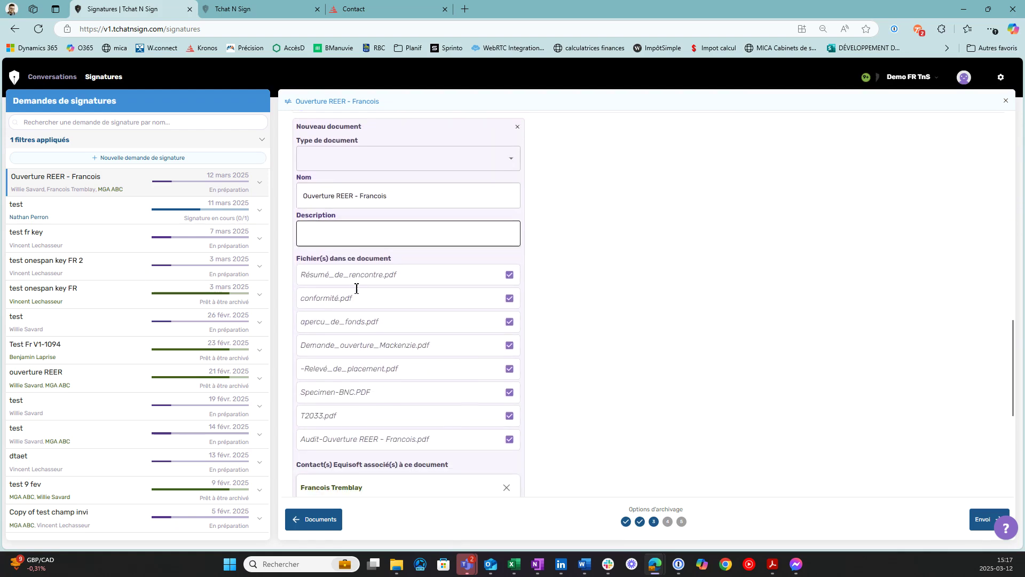
{"action": "scroll", "coordinate": [356, 292], "scroll_direction": "up", "scroll_amount": 1}
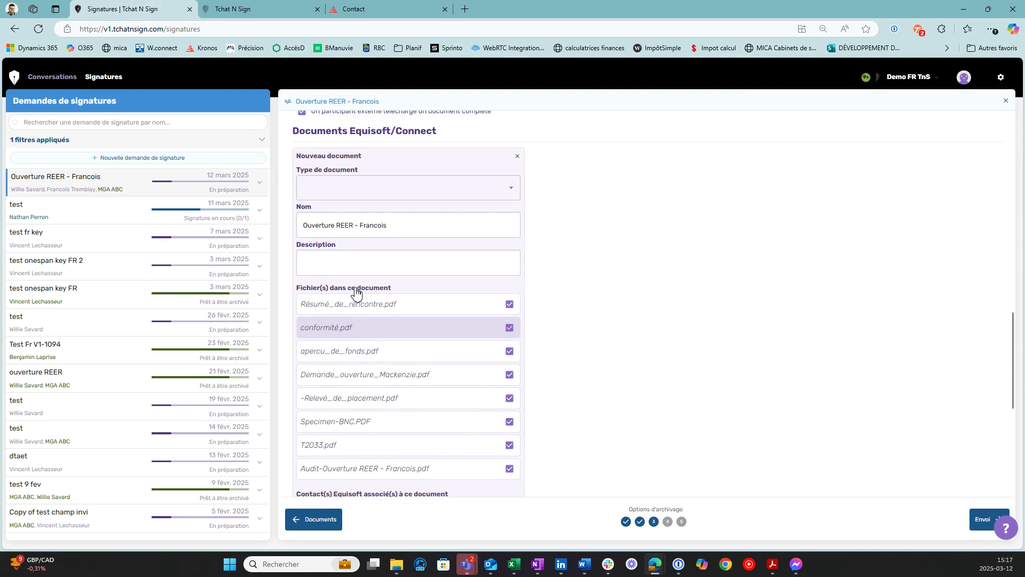
Type the new Equisoft document as Fonds Communs > Demande d'ouverture REER, with description 'MFC-222 10k'
{"action": "left_click", "coordinate": [390, 196]}
{"action": "type", "text": "ouverture"}
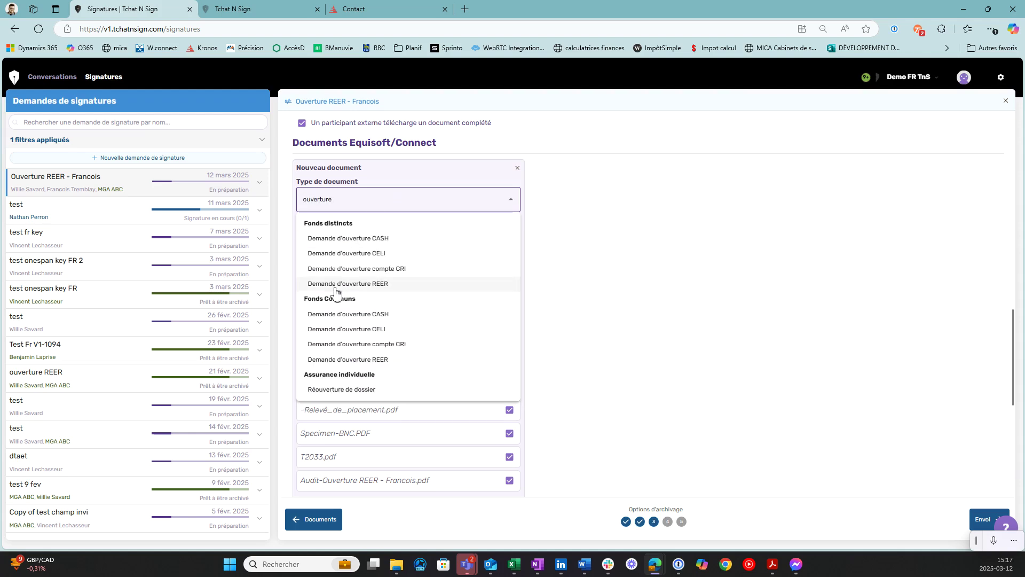
{"action": "left_click", "coordinate": [328, 359]}
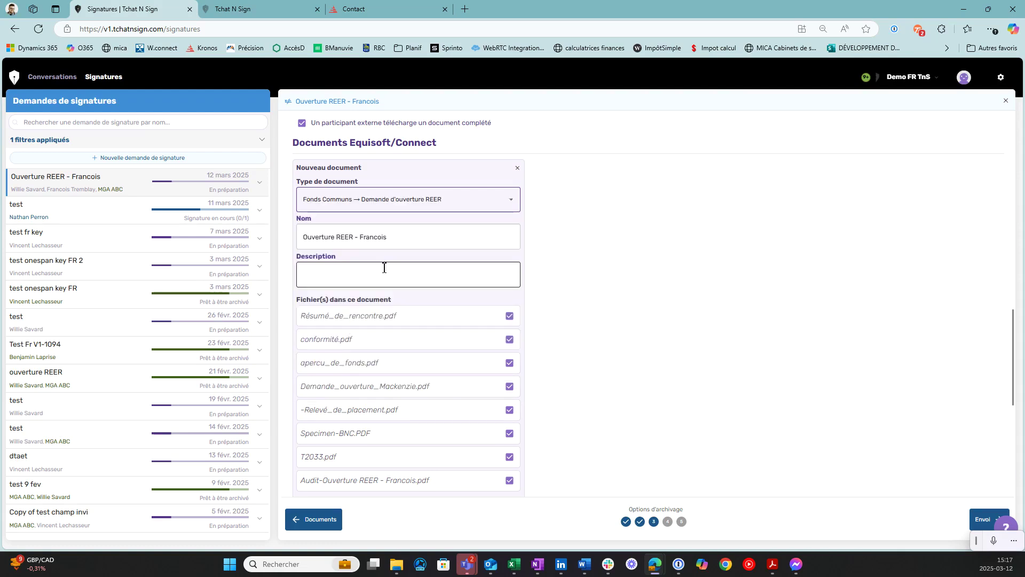
{"action": "left_click", "coordinate": [362, 275]}
{"action": "type", "text": "MFC-222 10k"}
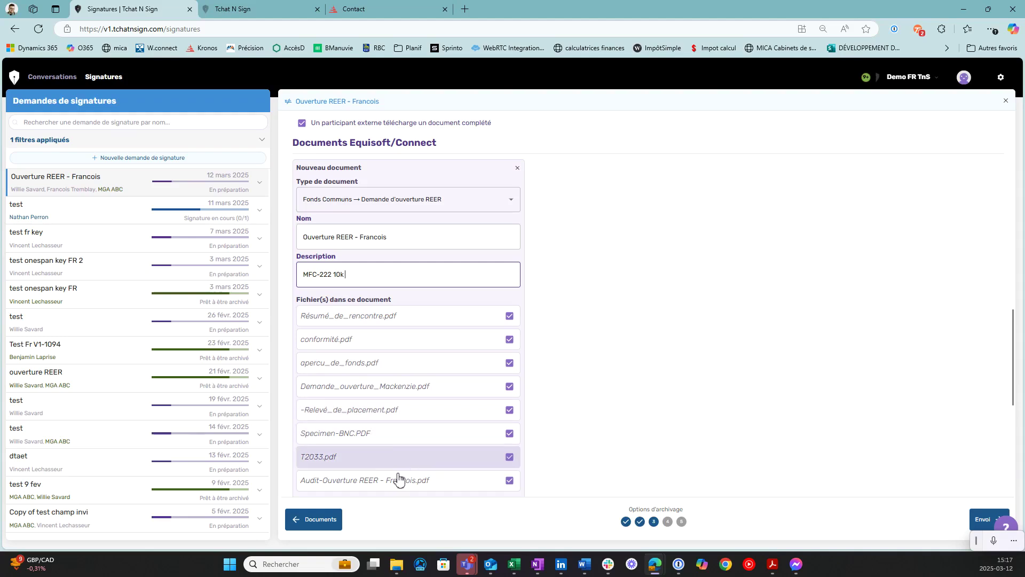
{"action": "scroll", "coordinate": [608, 415], "scroll_direction": "down", "scroll_amount": 3}
Add a second Equisoft document typed Fonds Communs > Spécimen
{"action": "left_click", "coordinate": [686, 450]}
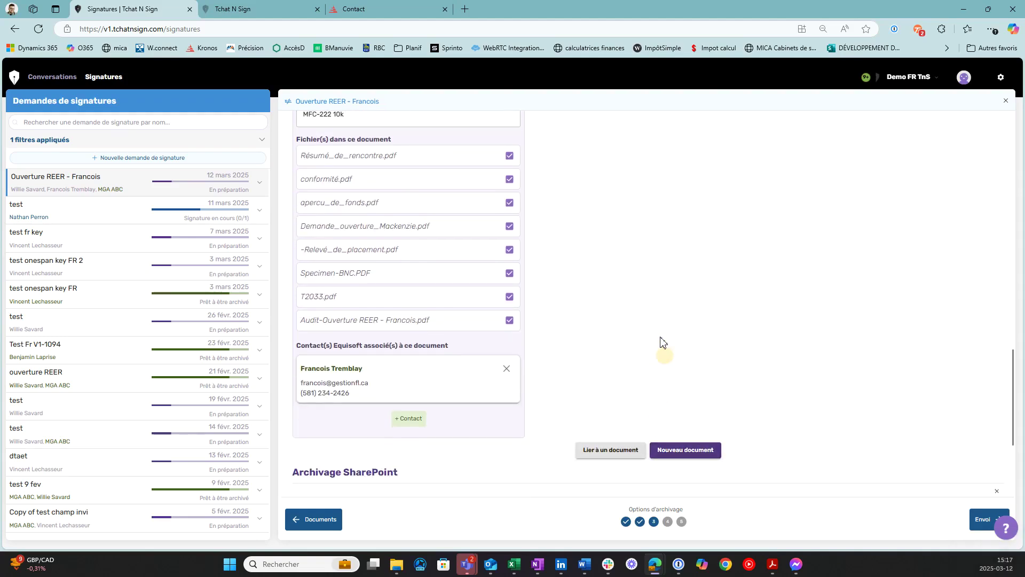
{"action": "scroll", "coordinate": [661, 323], "scroll_direction": "up", "scroll_amount": 3}
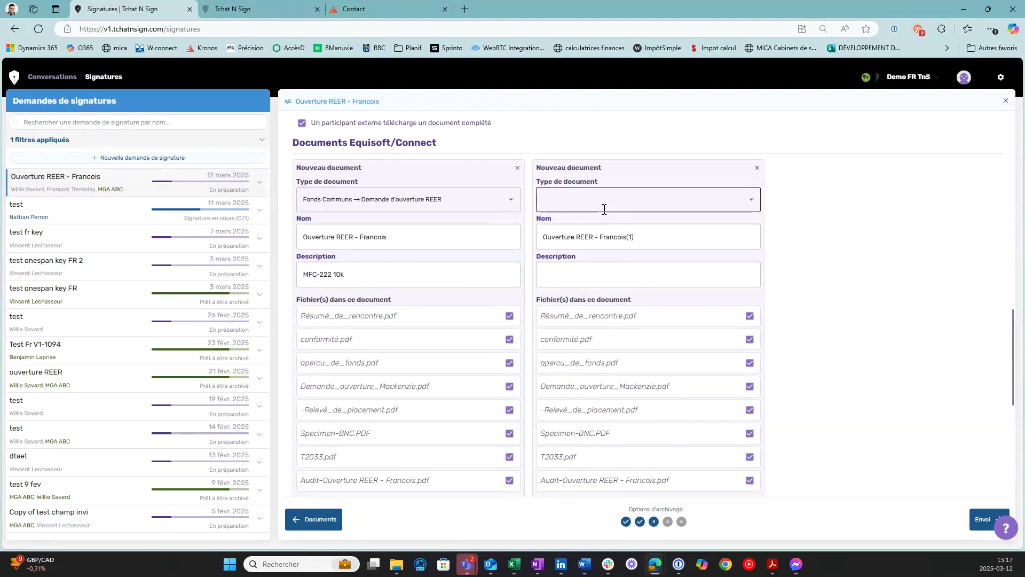
{"action": "left_click", "coordinate": [614, 193]}
{"action": "type", "text": "spé"}
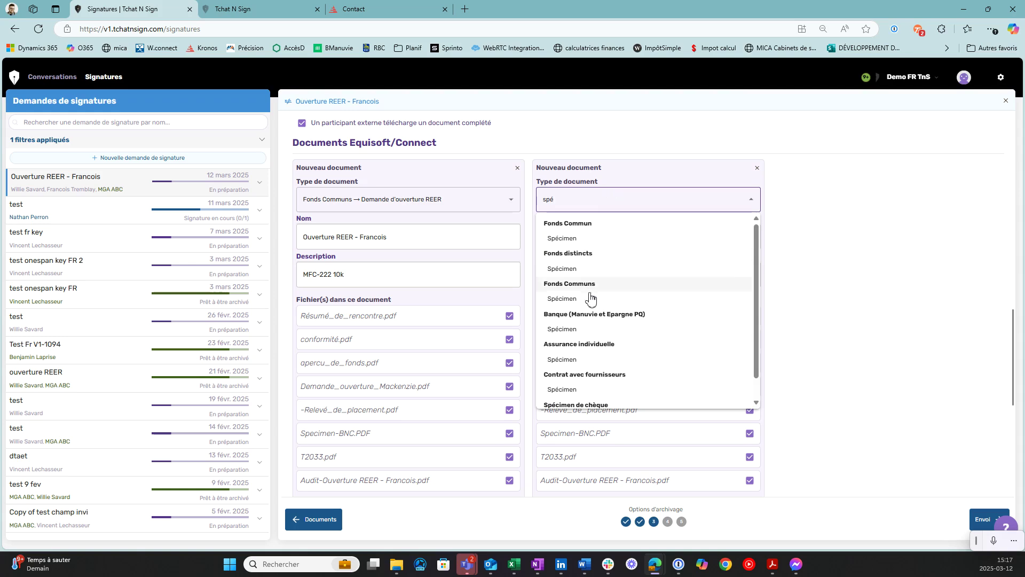
{"action": "left_click", "coordinate": [591, 298]}
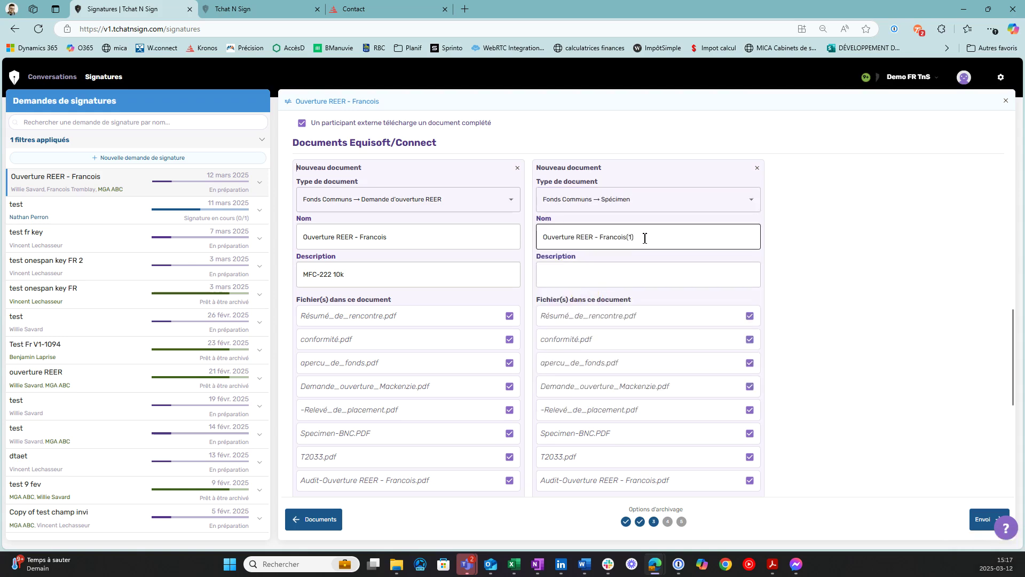
Rename it 'spécimen BNC' and keep only Specimen-BNC.PDF, unchecking apercu_de_fonds.pdf
{"action": "left_click_drag", "start_coordinate": [644, 238], "coordinate": [536, 231]}
{"action": "type", "text": "spéci"}
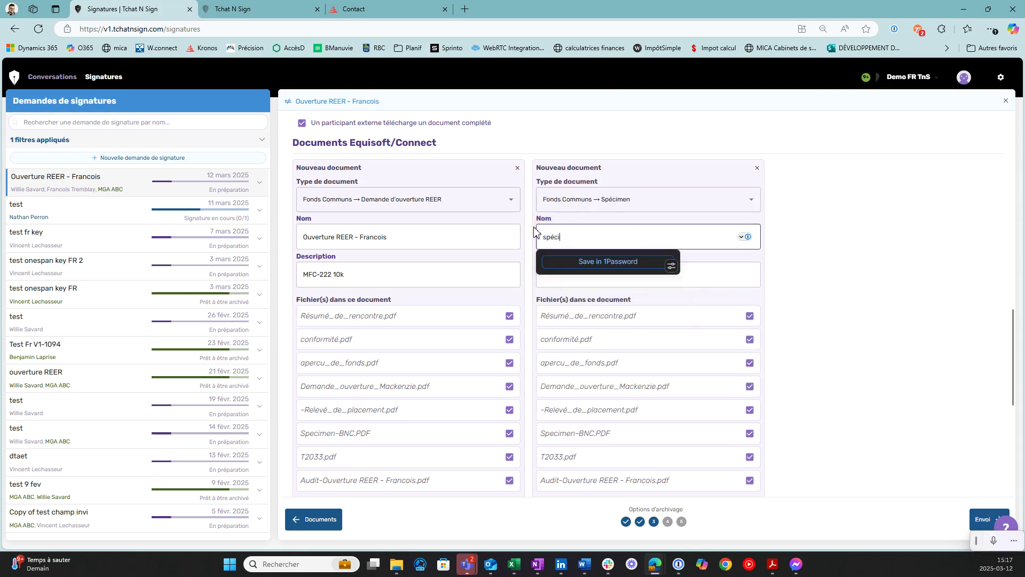
{"action": "type", "text": "men BNC"}
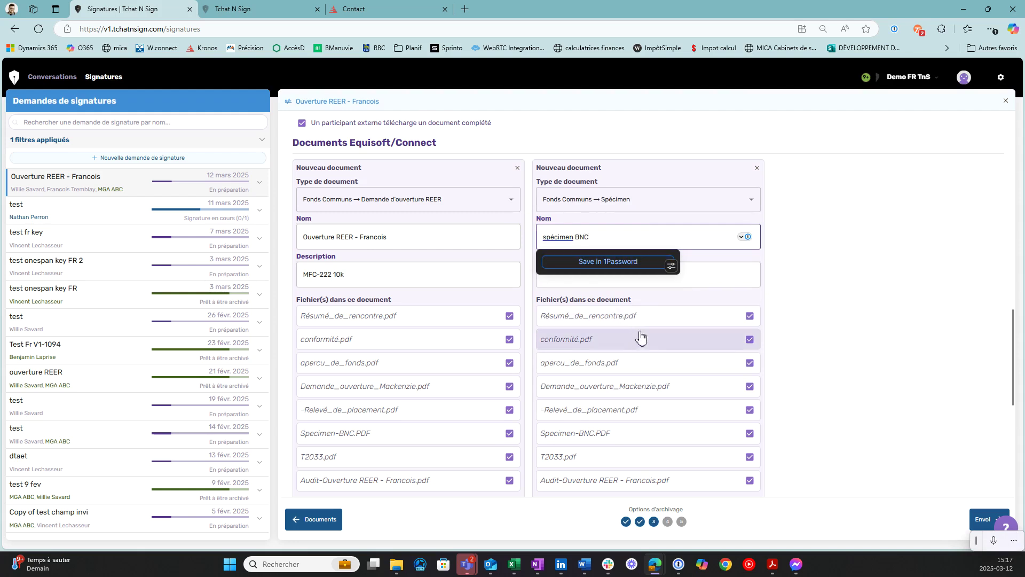
{"action": "left_click", "coordinate": [749, 364]}
{"action": "left_click", "coordinate": [750, 339]}
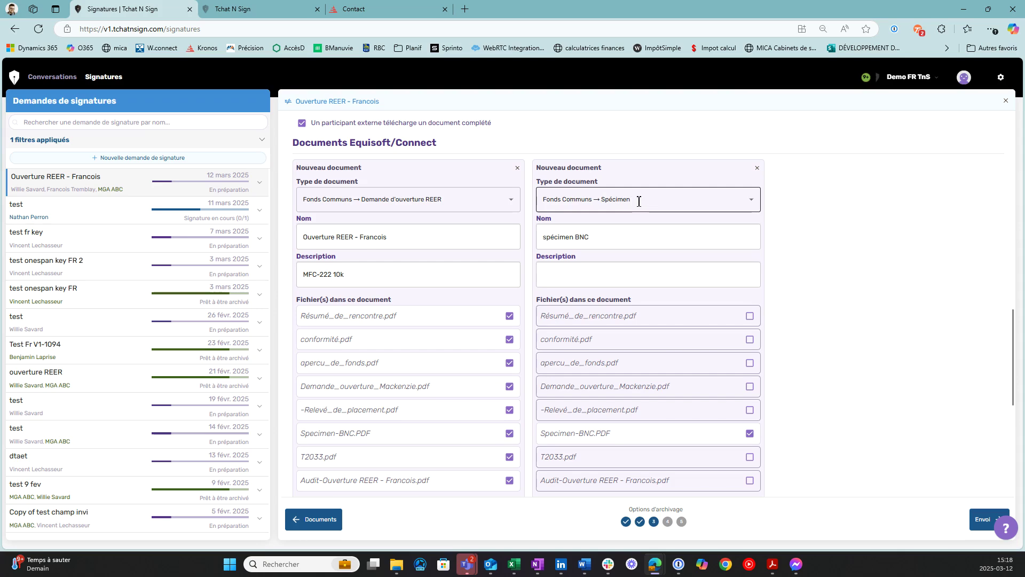
{"action": "left_click", "coordinate": [350, 11]}
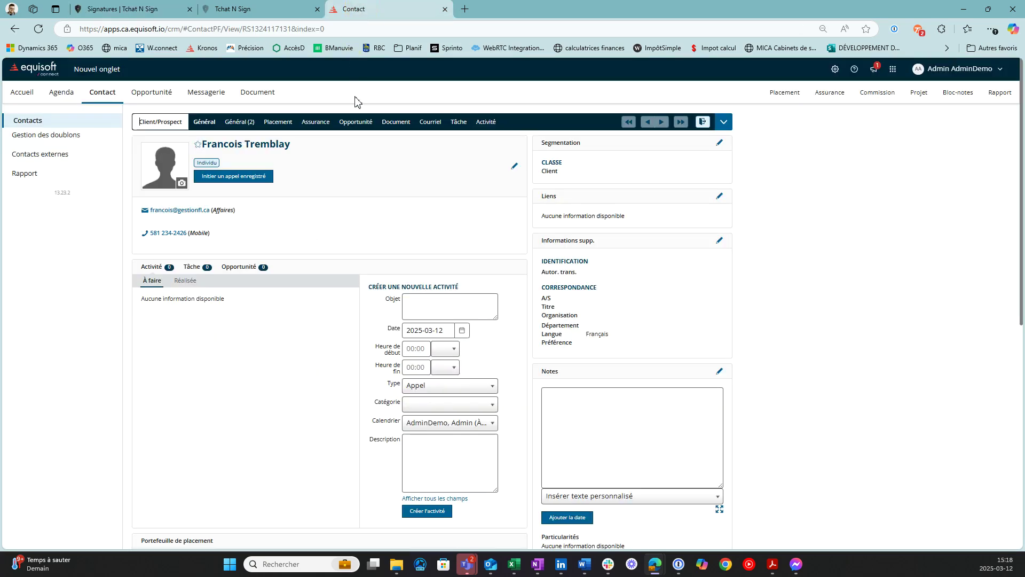
{"action": "left_click", "coordinate": [485, 122]}
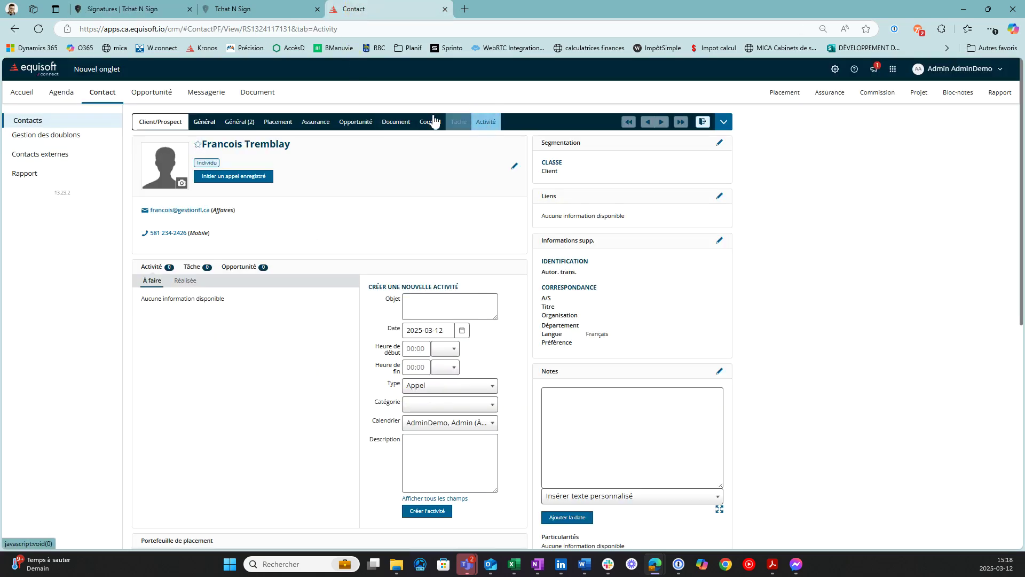
{"action": "left_click", "coordinate": [396, 122]}
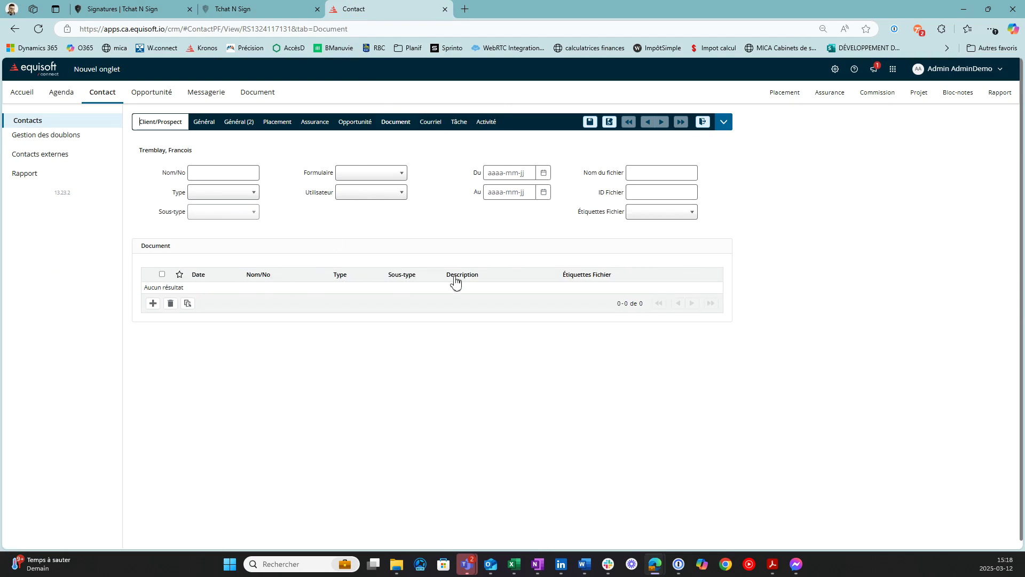
{"action": "left_click", "coordinate": [143, 8]}
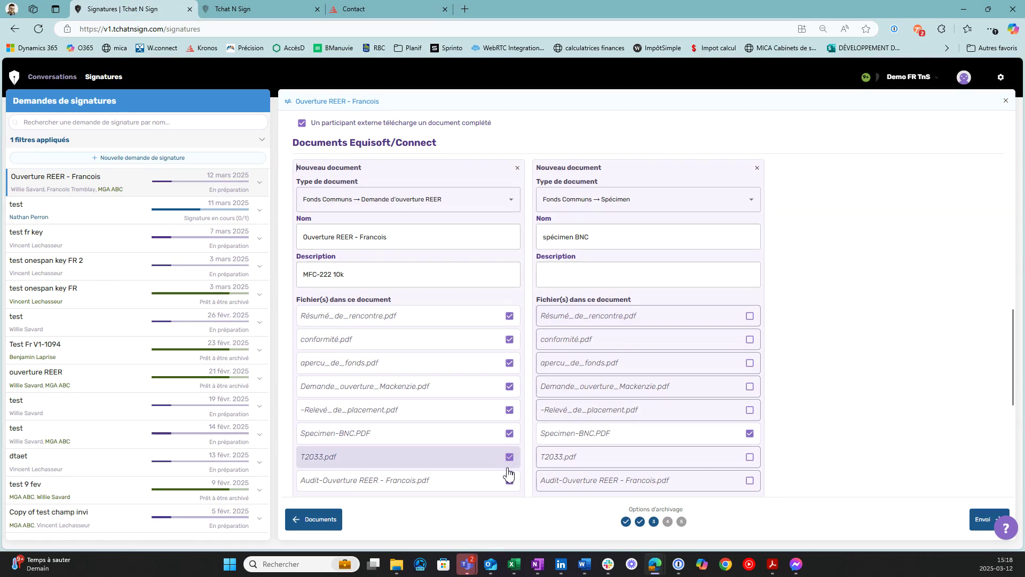
{"action": "scroll", "coordinate": [568, 435], "scroll_direction": "down", "scroll_amount": 2}
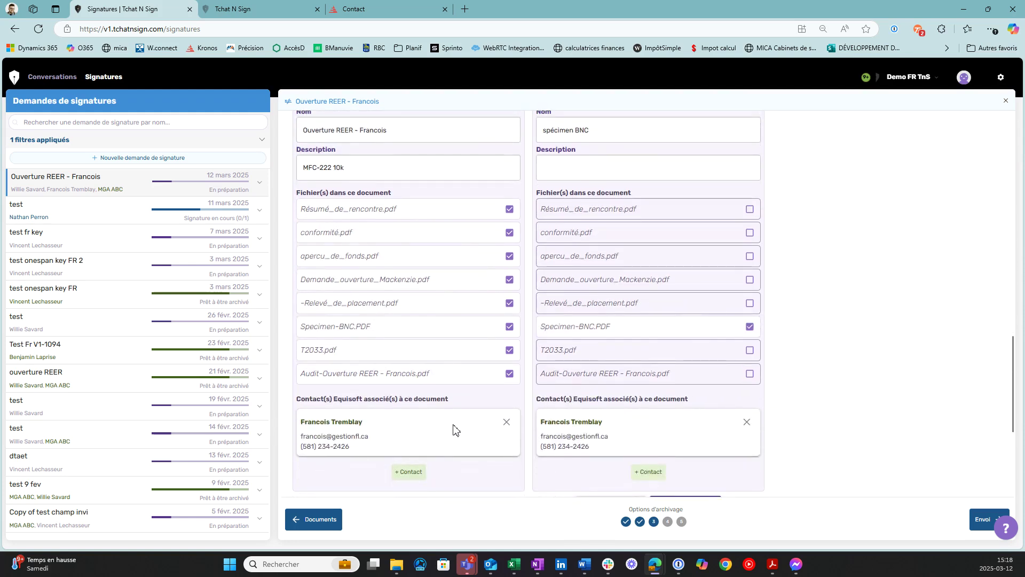
{"action": "scroll", "coordinate": [393, 427], "scroll_direction": "down", "scroll_amount": 2}
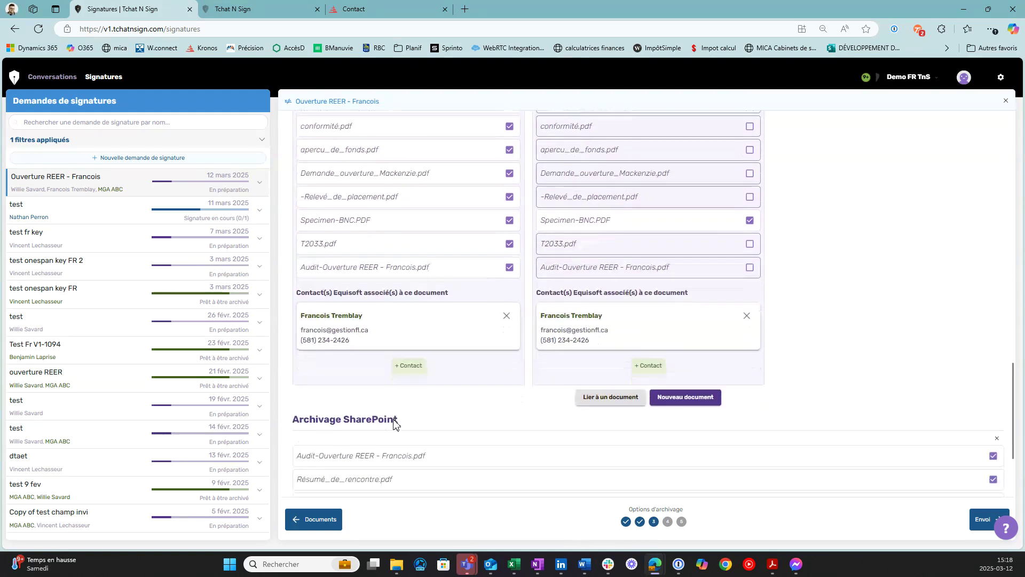
{"action": "scroll", "coordinate": [611, 409], "scroll_direction": "up", "scroll_amount": 1}
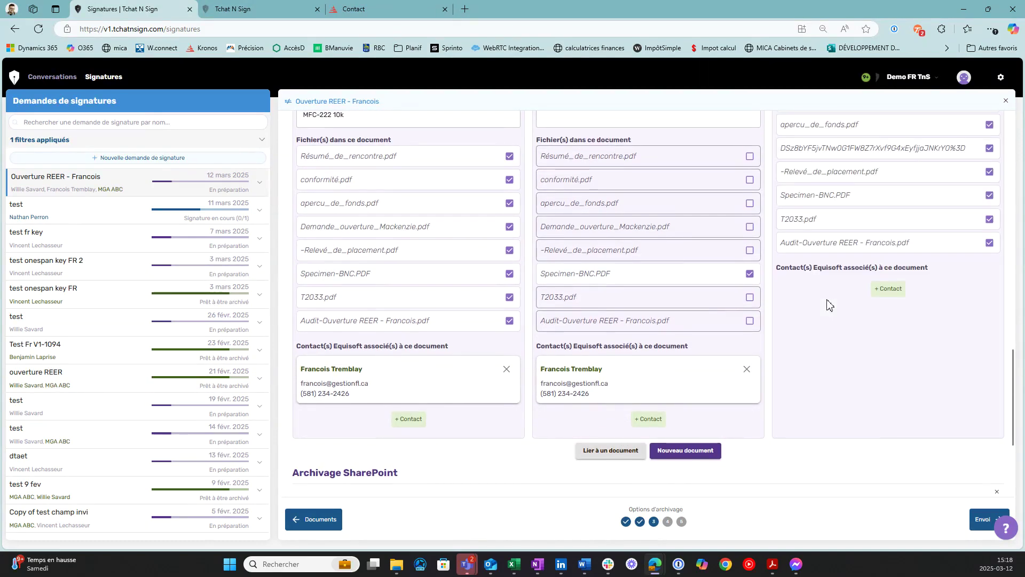
{"action": "scroll", "coordinate": [828, 304], "scroll_direction": "up", "scroll_amount": 3}
{"action": "left_click", "coordinate": [839, 199]}
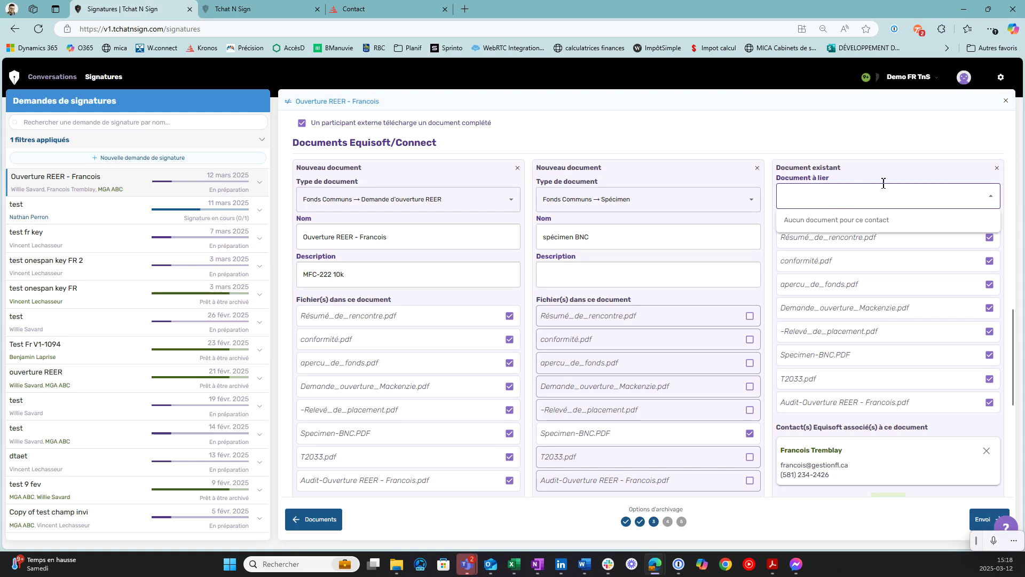
{"action": "left_click", "coordinate": [996, 169]}
{"action": "left_click", "coordinate": [997, 169]}
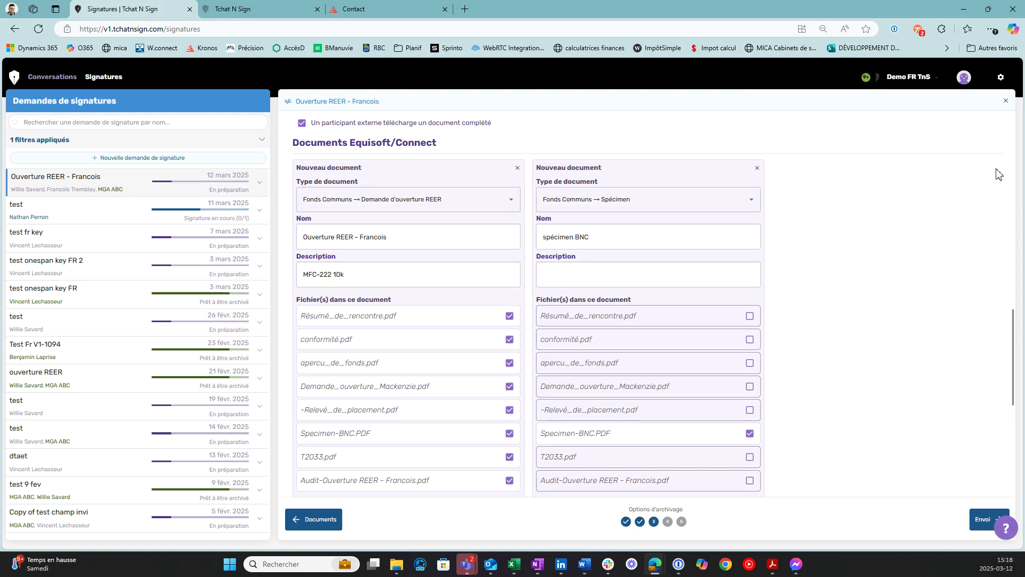
{"action": "scroll", "coordinate": [739, 352], "scroll_direction": "down", "scroll_amount": 3}
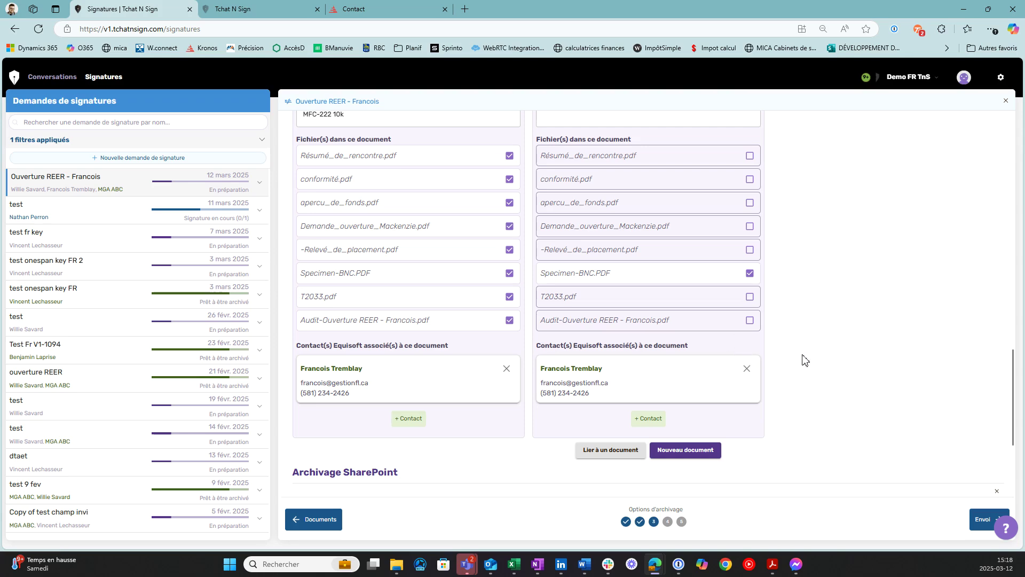
{"action": "scroll", "coordinate": [800, 359], "scroll_direction": "down", "scroll_amount": 4}
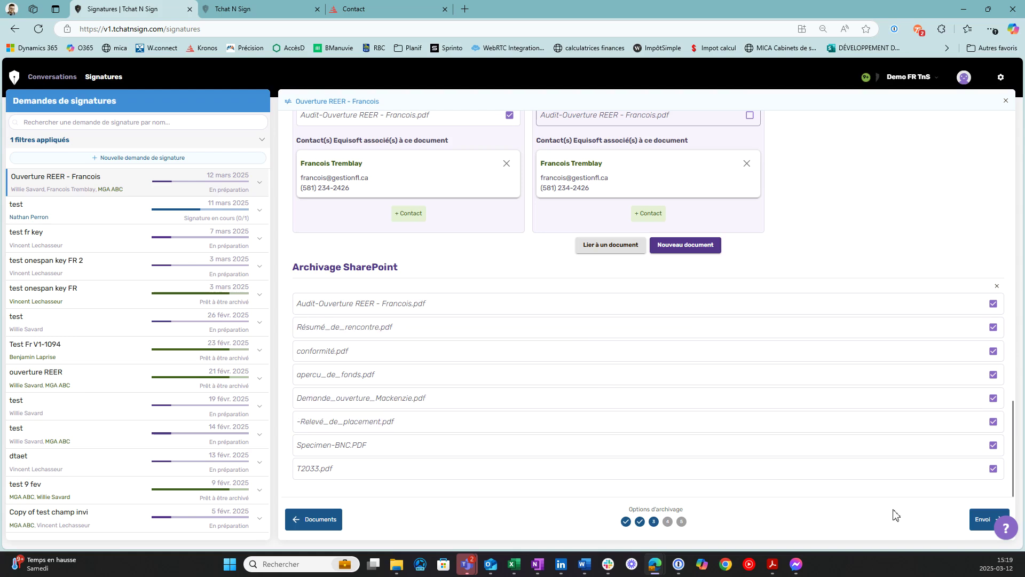
Send the Ouverture REER - Francois request to both signers, then open your own signing page
{"action": "left_click", "coordinate": [976, 526]}
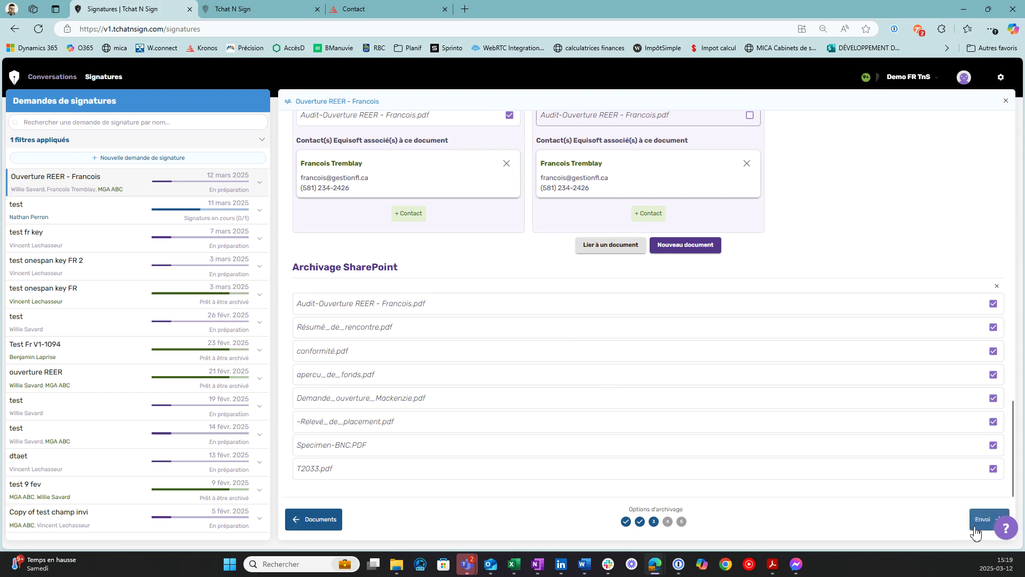
{"action": "left_click", "coordinate": [978, 530]}
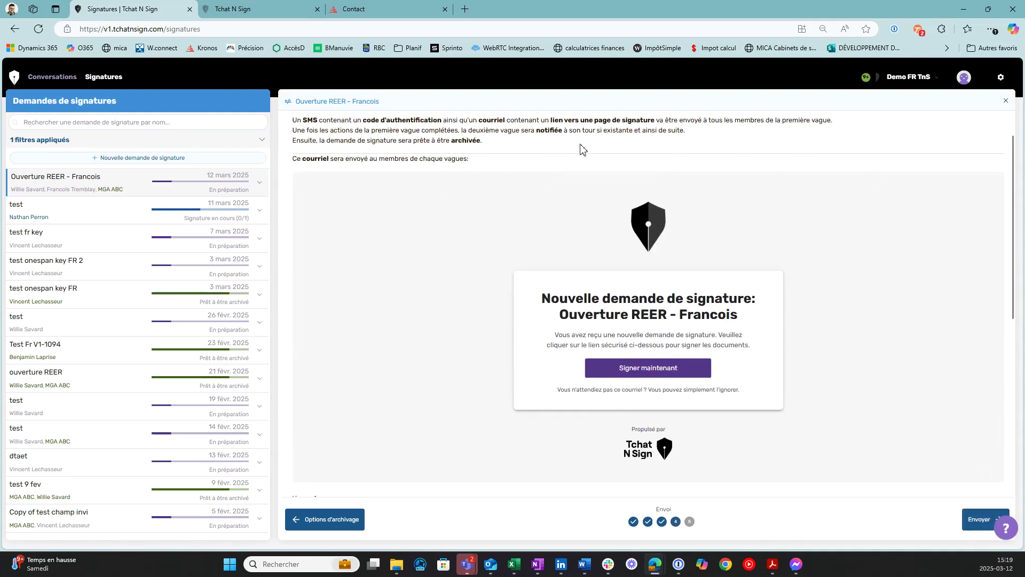
{"action": "scroll", "coordinate": [770, 315], "scroll_direction": "down", "scroll_amount": 7}
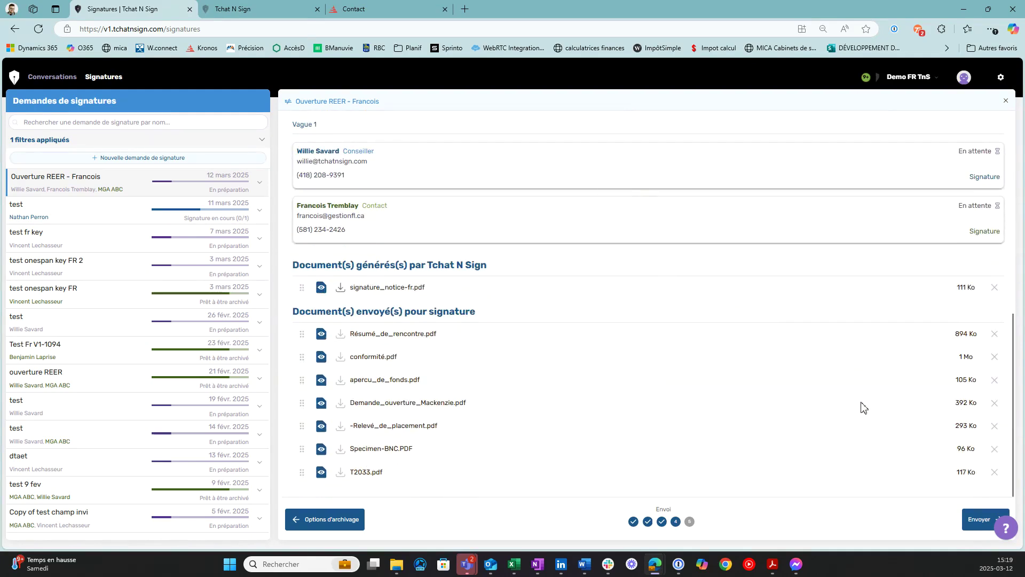
{"action": "left_click", "coordinate": [985, 519]}
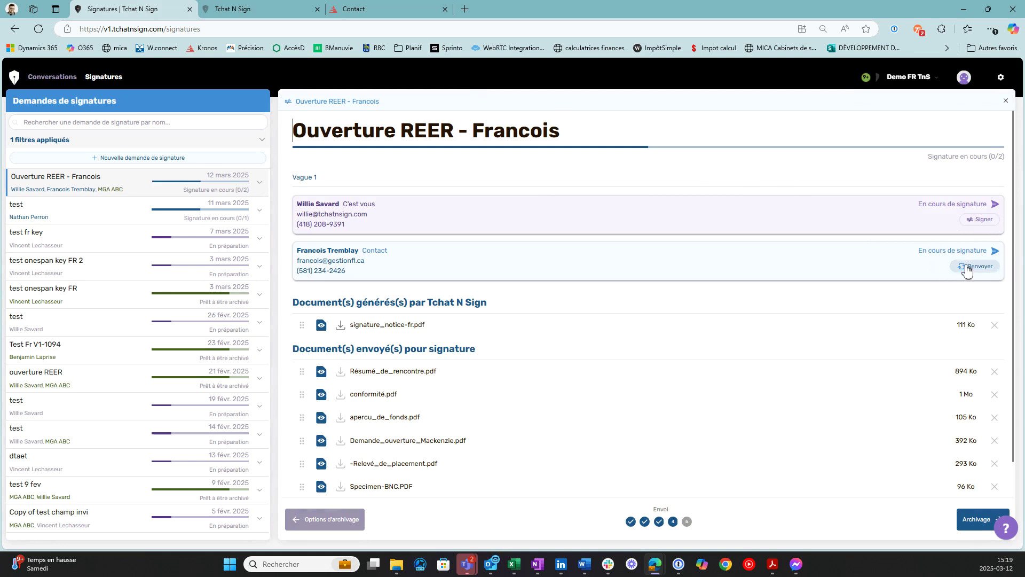
{"action": "left_click", "coordinate": [979, 220]}
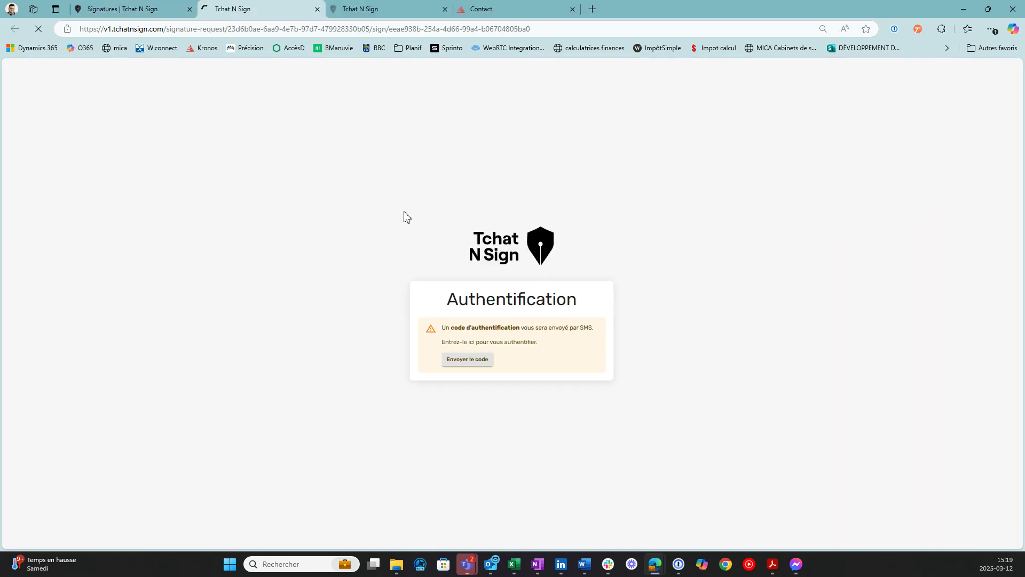
Request an SMS code, enter the received verification code, and authenticate
{"action": "left_click", "coordinate": [470, 360]}
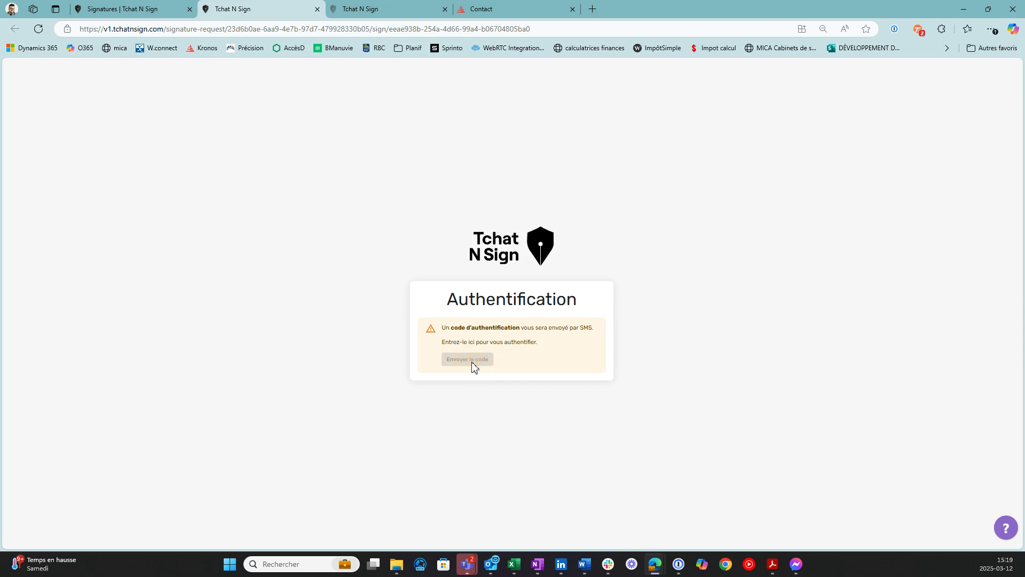
{"action": "left_click", "coordinate": [470, 369]}
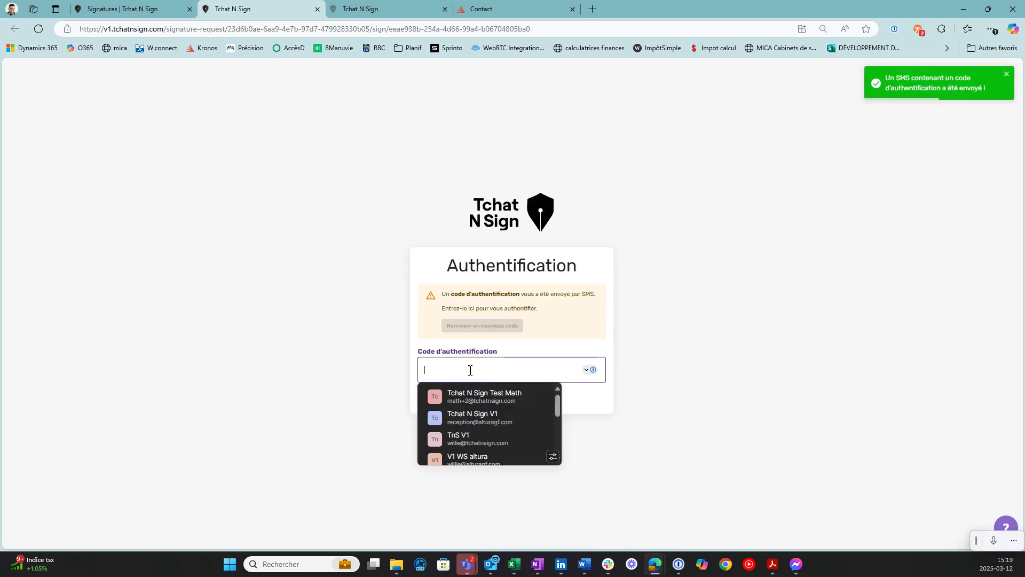
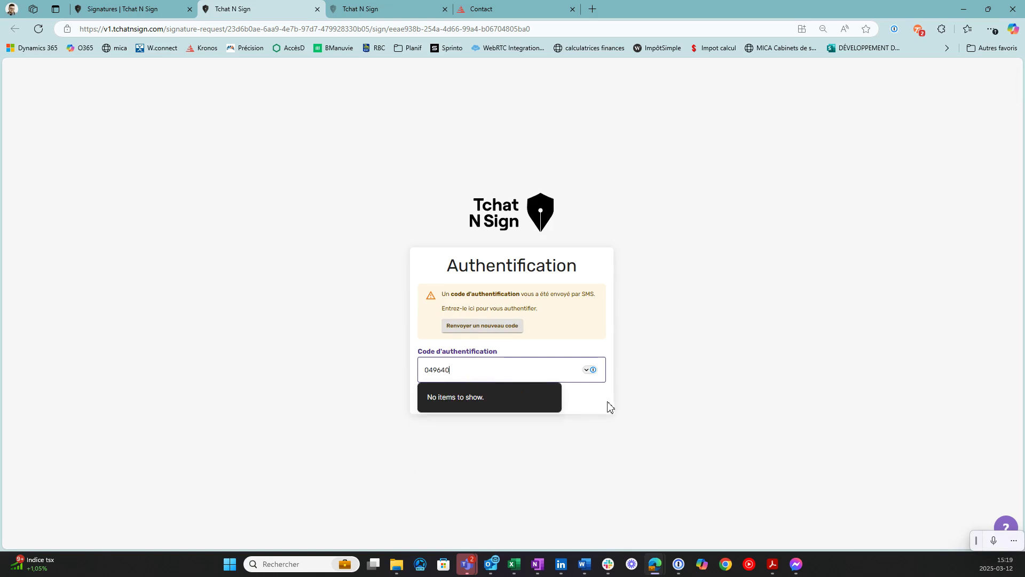
{"action": "left_click", "coordinate": [598, 403]}
{"action": "left_click", "coordinate": [515, 399]}
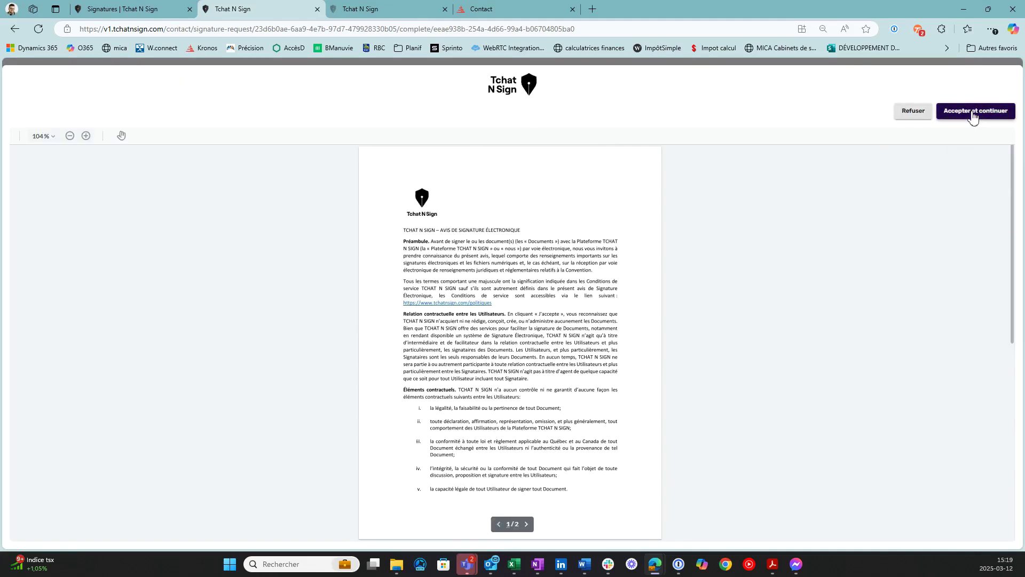
Accept the signature notice, then draw and place your signature and initials
{"action": "left_click", "coordinate": [973, 115]}
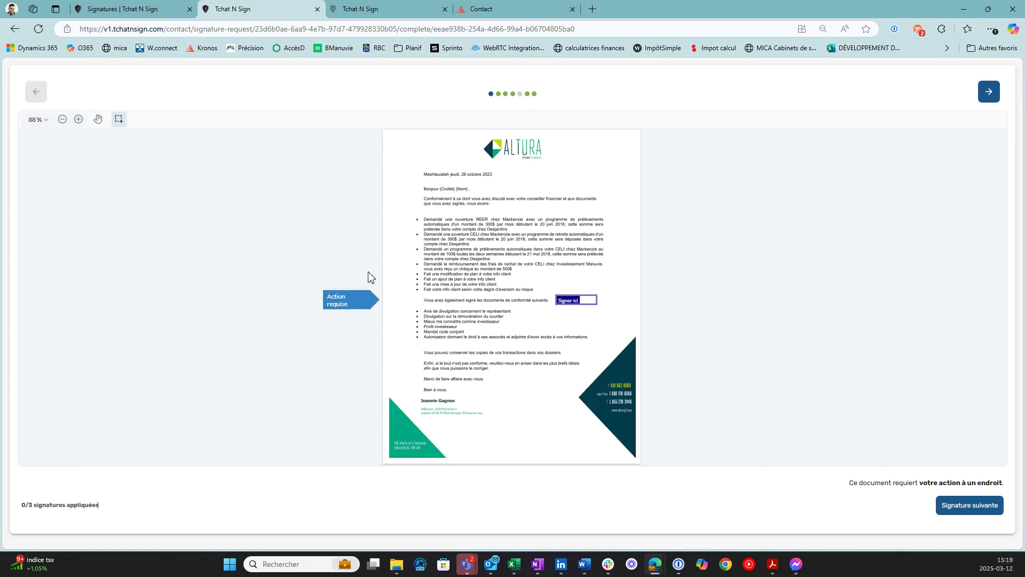
{"action": "left_click", "coordinate": [573, 300]}
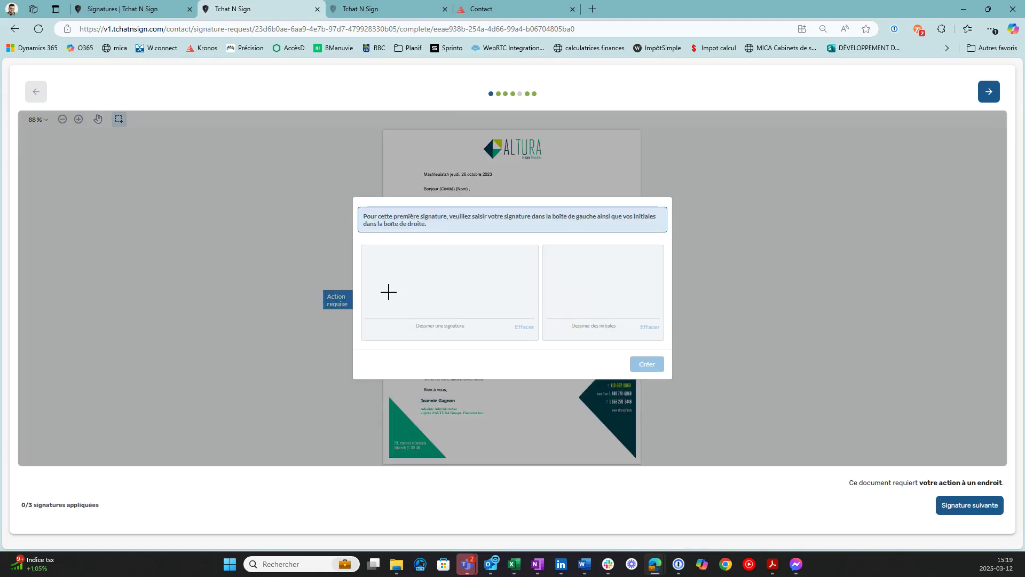
{"action": "mouse_move", "coordinate": [382, 305]}
{"action": "left_mouse_down"}
{"action": "mouse_move", "coordinate": [434, 273]}
{"action": "mouse_move", "coordinate": [478, 279]}
{"action": "left_mouse_up"}
{"action": "mouse_move", "coordinate": [583, 293]}
{"action": "left_mouse_down"}
{"action": "mouse_move", "coordinate": [621, 273]}
{"action": "mouse_move", "coordinate": [634, 283]}
{"action": "left_mouse_up"}
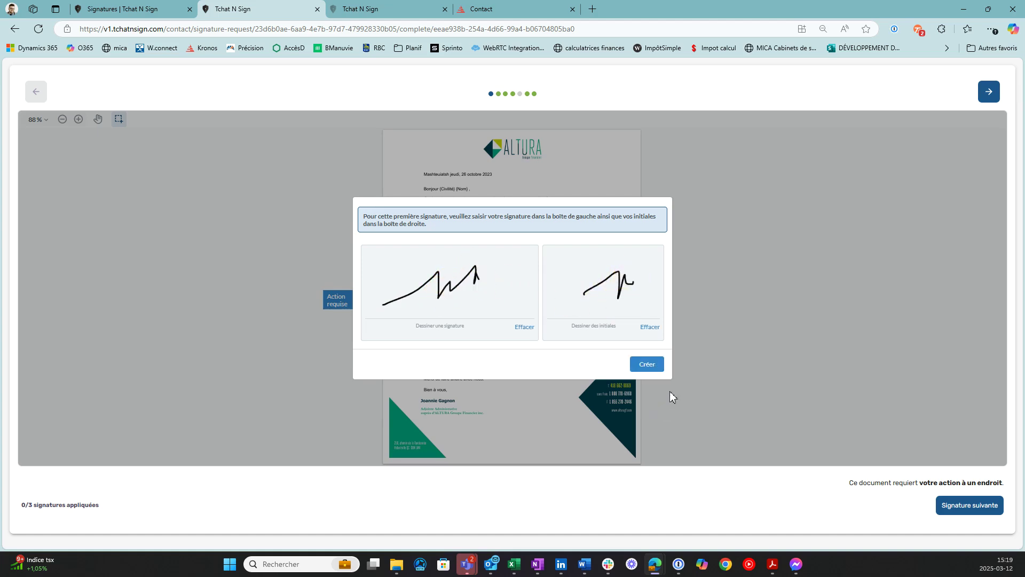
{"action": "left_click", "coordinate": [648, 370]}
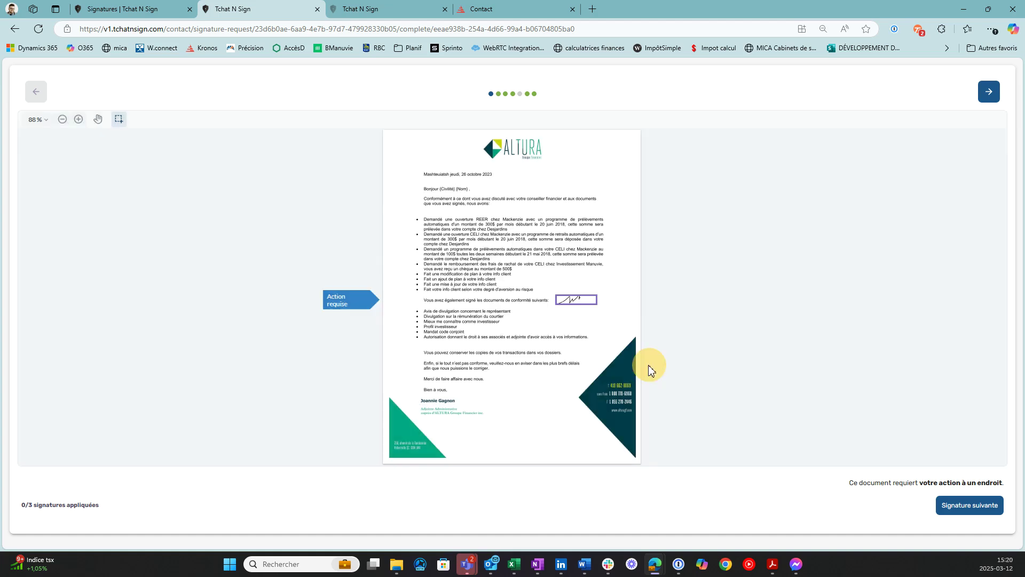
Advance to the Fonds Dynamique statement, sign and date it, and complete the request
{"action": "left_click", "coordinate": [947, 521]}
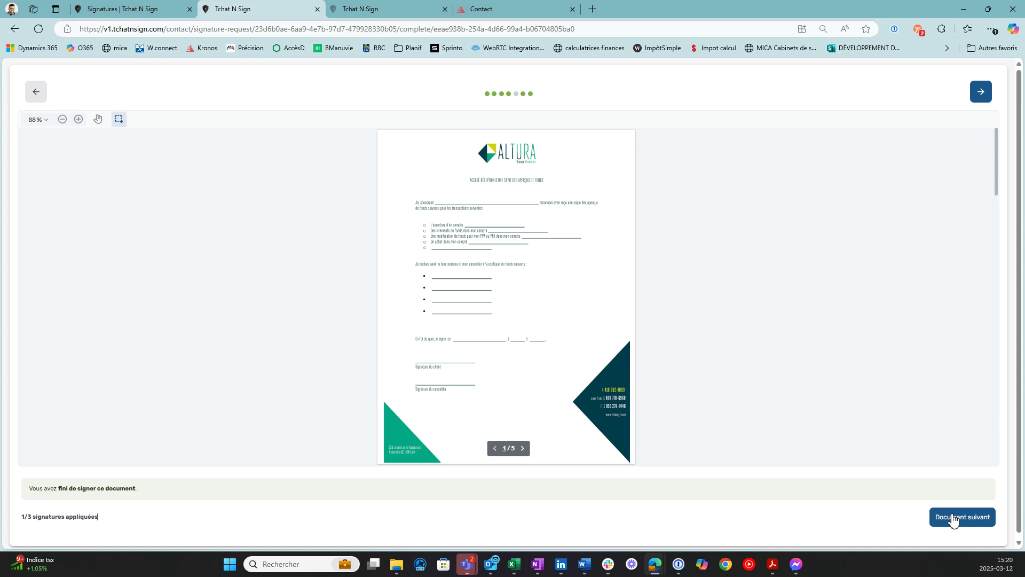
{"action": "left_click", "coordinate": [954, 519]}
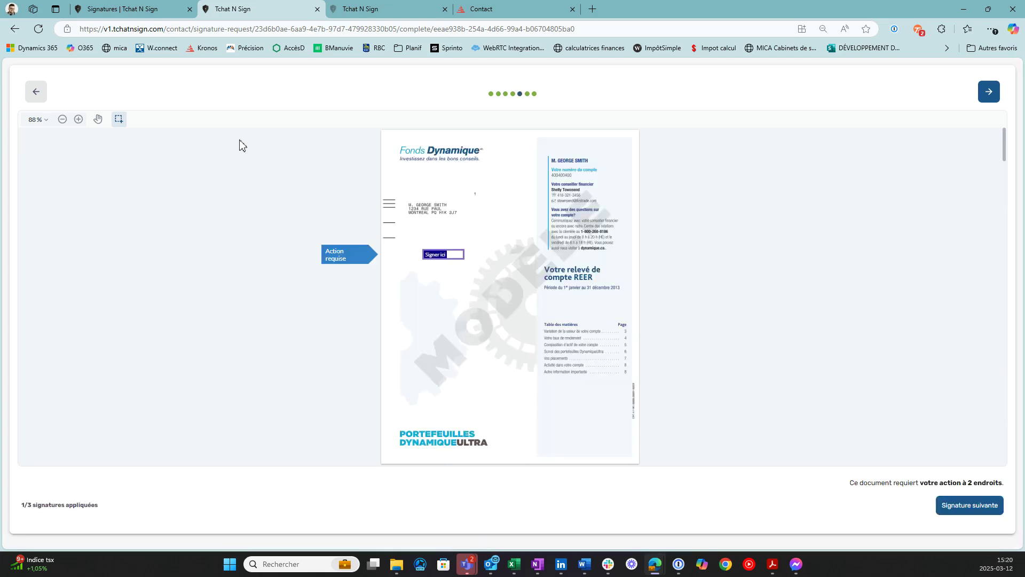
{"action": "left_click", "coordinate": [444, 255]}
{"action": "left_click", "coordinate": [950, 505]}
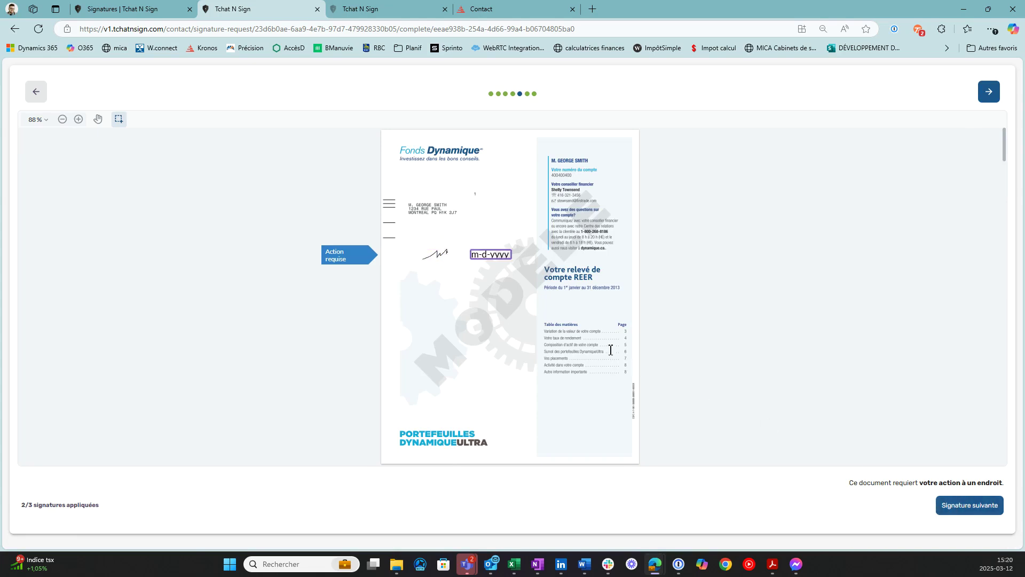
{"action": "left_click", "coordinate": [497, 255]}
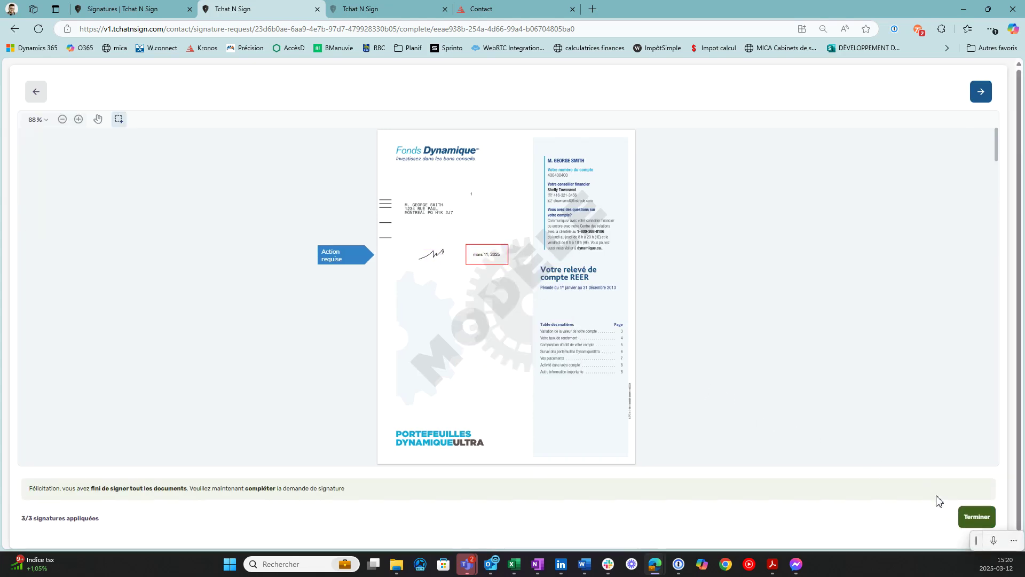
{"action": "left_click", "coordinate": [973, 515]}
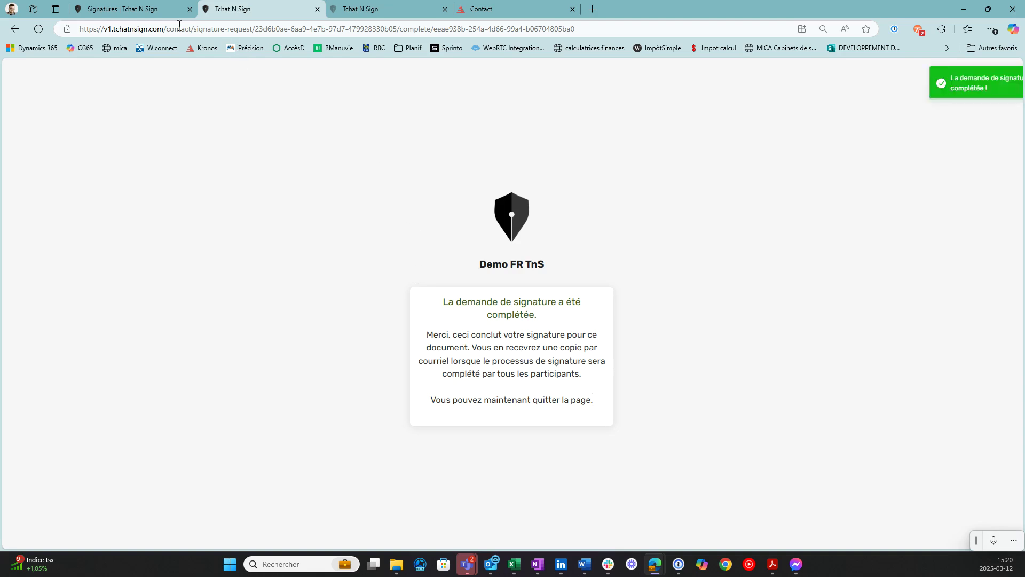
{"action": "left_click", "coordinate": [145, 15]}
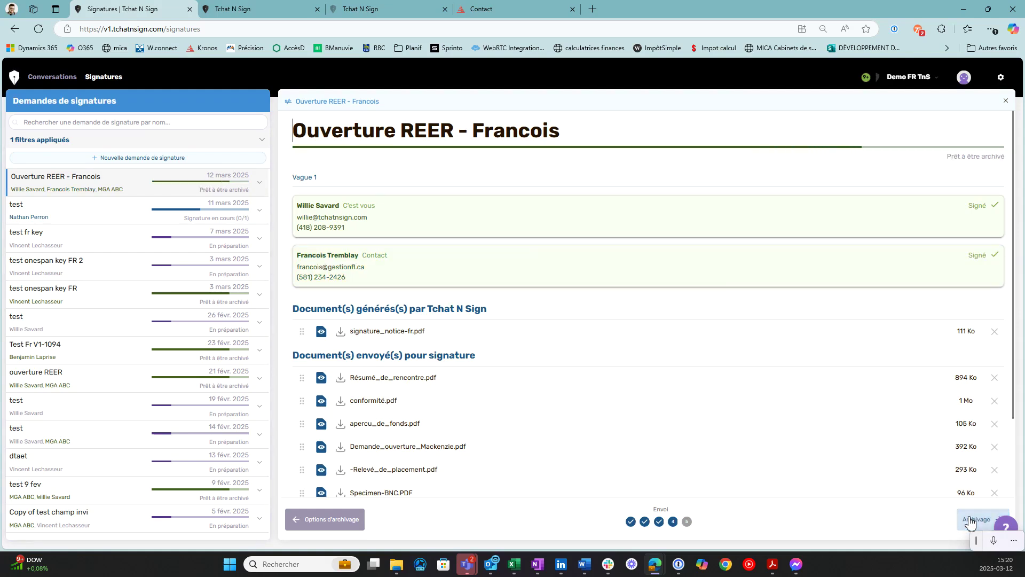
Scroll through the archive settings to review the Equisoft documents and eight checked SharePoint files
{"action": "scroll", "coordinate": [748, 430], "scroll_direction": "down", "scroll_amount": 1}
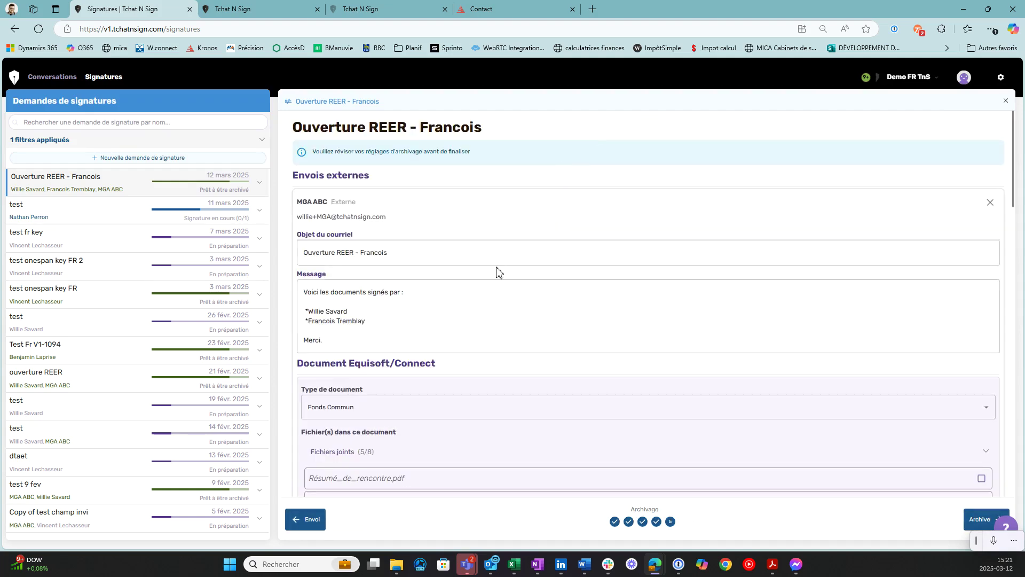
{"action": "scroll", "coordinate": [368, 226], "scroll_direction": "down", "scroll_amount": 10}
{"action": "scroll", "coordinate": [543, 259], "scroll_direction": "down", "scroll_amount": 10}
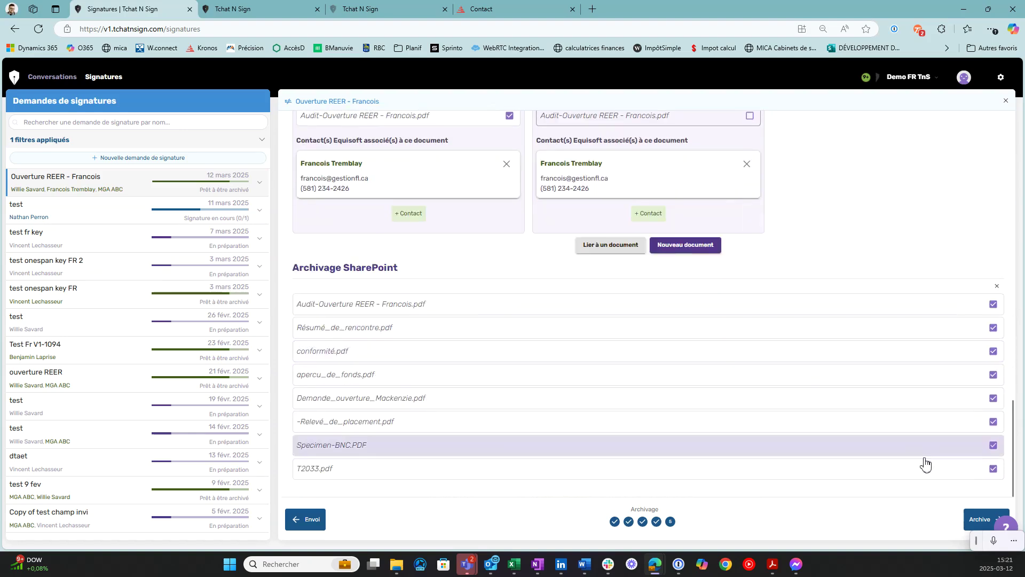
Launch archiving of Ouverture REER - Francois and scroll up to its Equisoft archiving status
{"action": "left_click", "coordinate": [980, 519]}
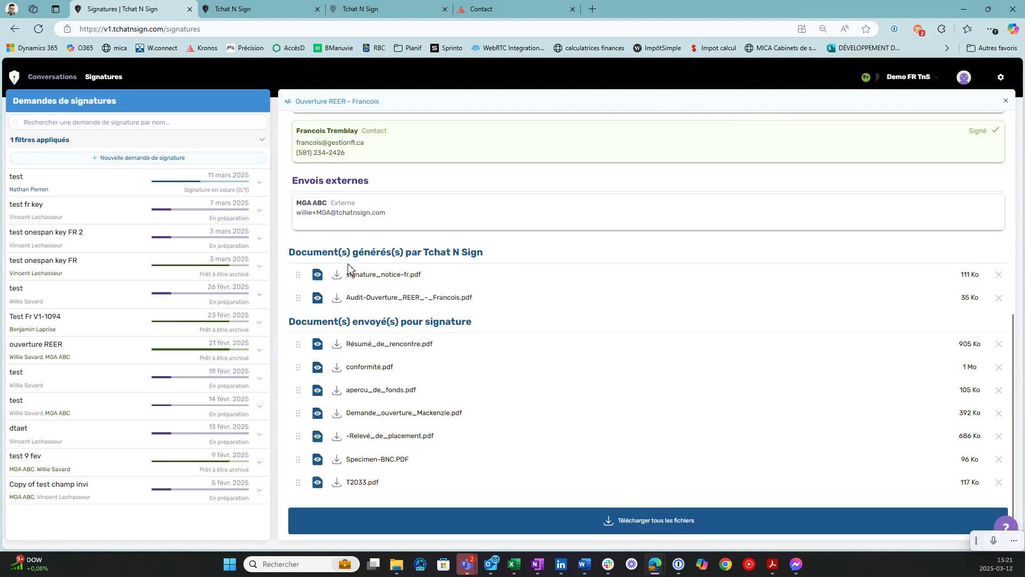
{"action": "scroll", "coordinate": [627, 371], "scroll_direction": "up", "scroll_amount": 5}
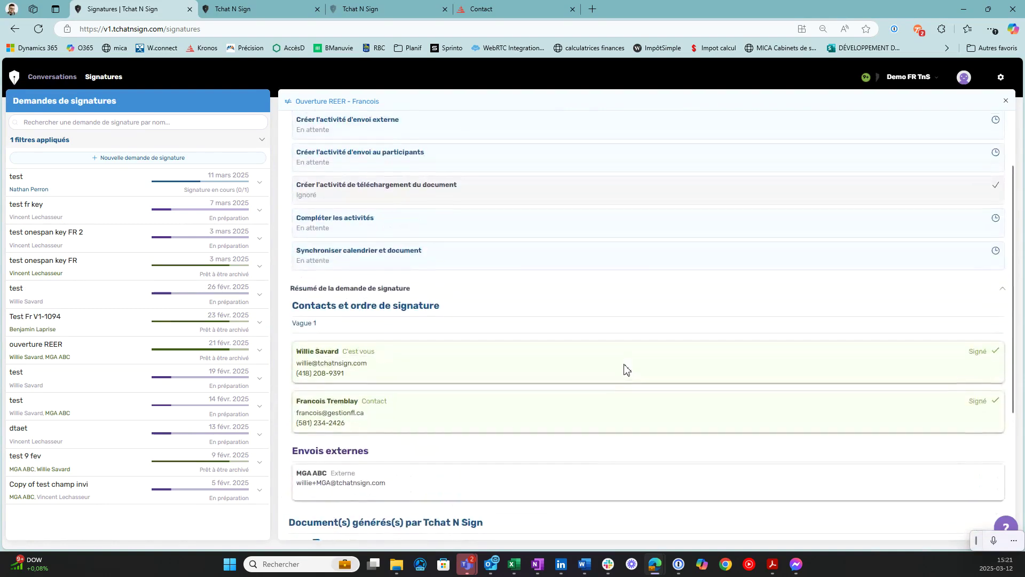
{"action": "scroll", "coordinate": [627, 371], "scroll_direction": "up", "scroll_amount": 2}
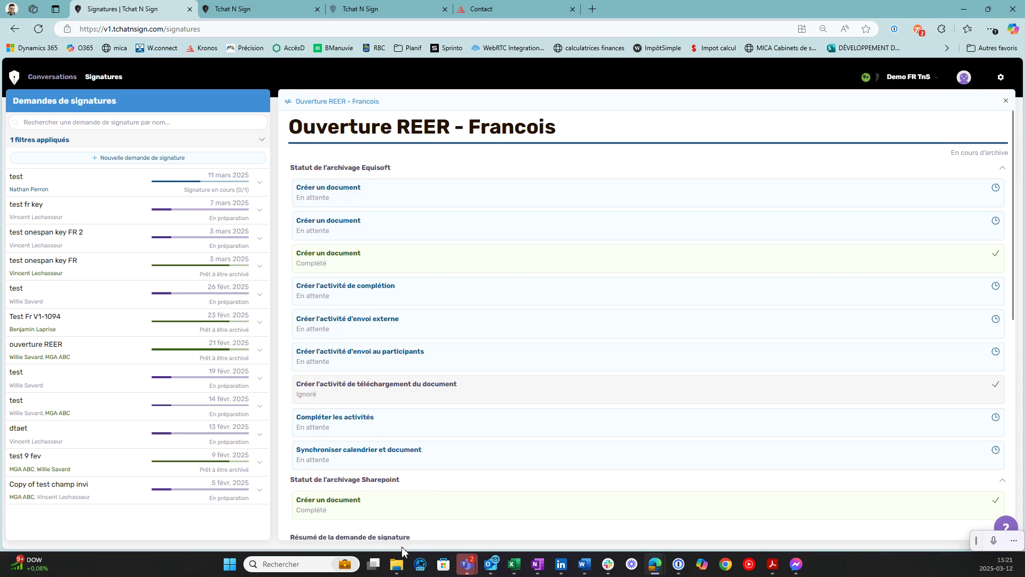
Open Tchat N Sign > Signatures > Ouverture REER - Francois, select its eight PDFs, then minimize File Explorer
{"action": "left_click", "coordinate": [397, 569]}
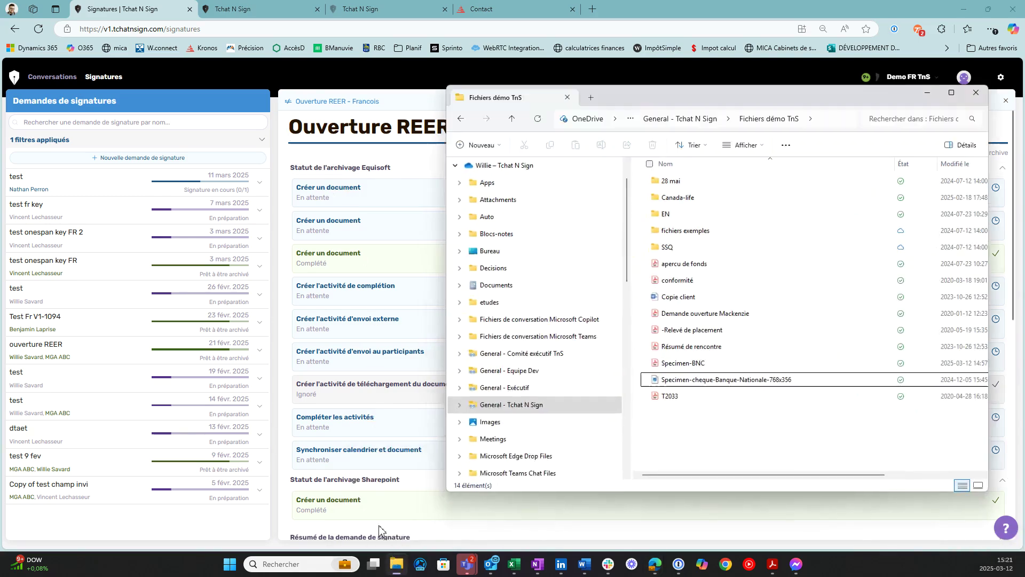
{"action": "left_click", "coordinate": [520, 446]}
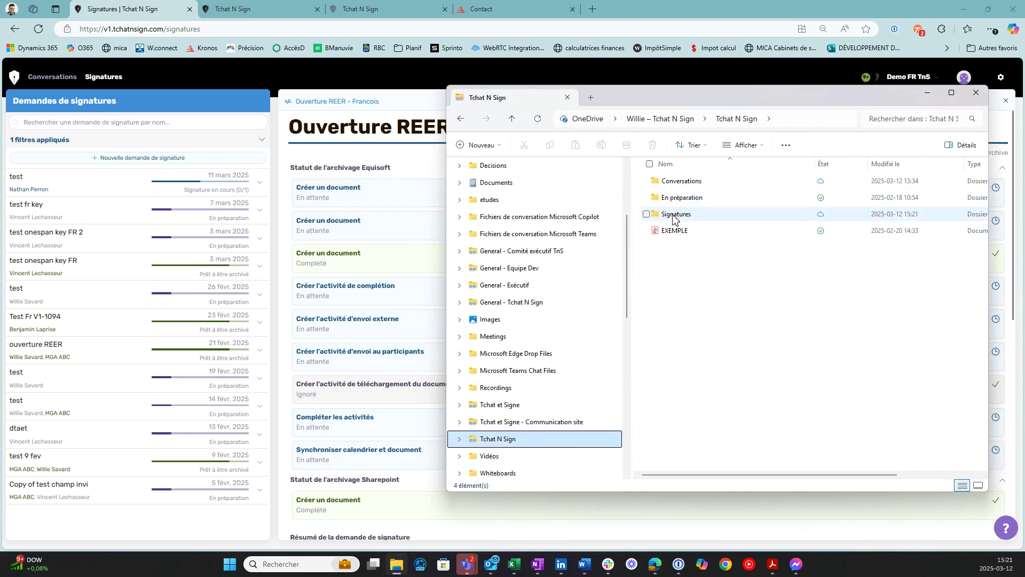
{"action": "double_click", "coordinate": [674, 215]}
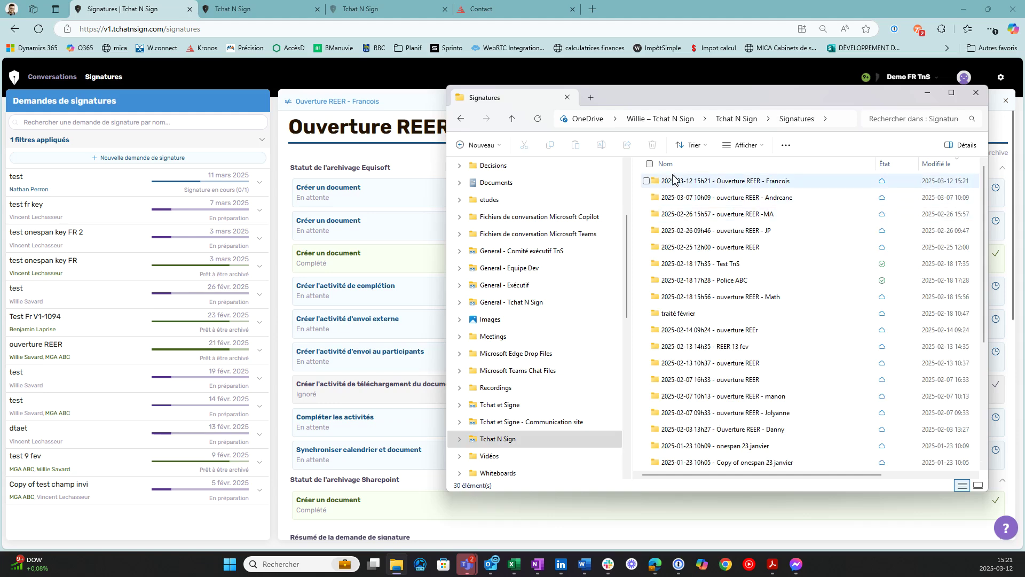
{"action": "double_click", "coordinate": [732, 184]}
{"action": "left_click_drag", "start_coordinate": [696, 345], "coordinate": [747, 188]}
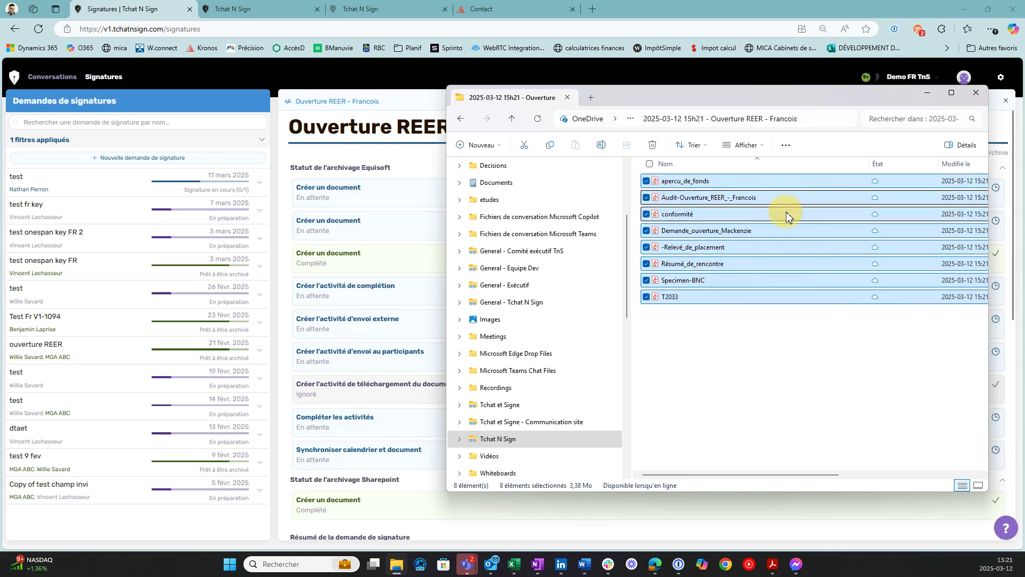
{"action": "left_click", "coordinate": [926, 96]}
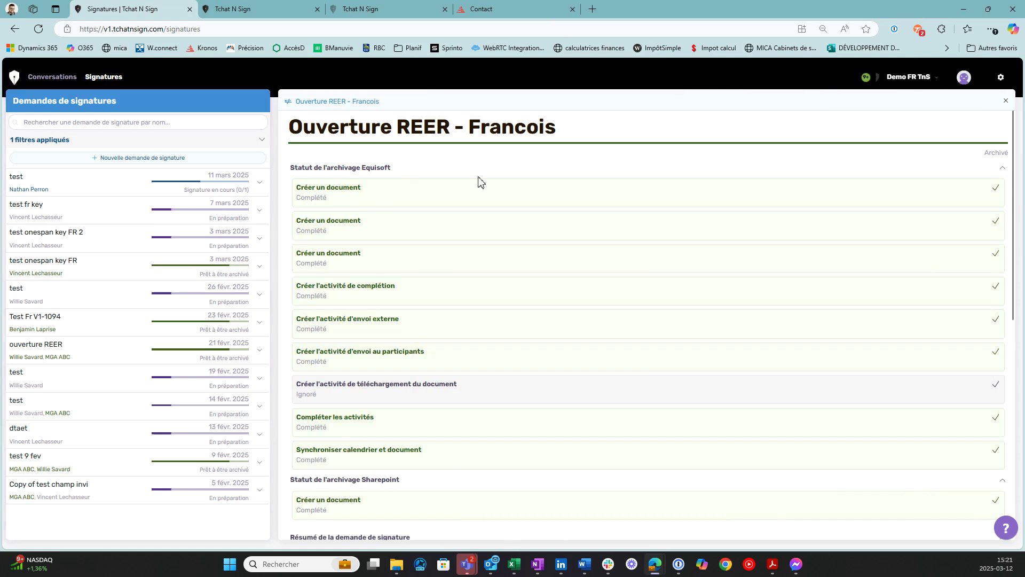
Open the client's Signature complétée activity record from the Equisoft contact's activities
{"action": "left_click", "coordinate": [534, 11]}
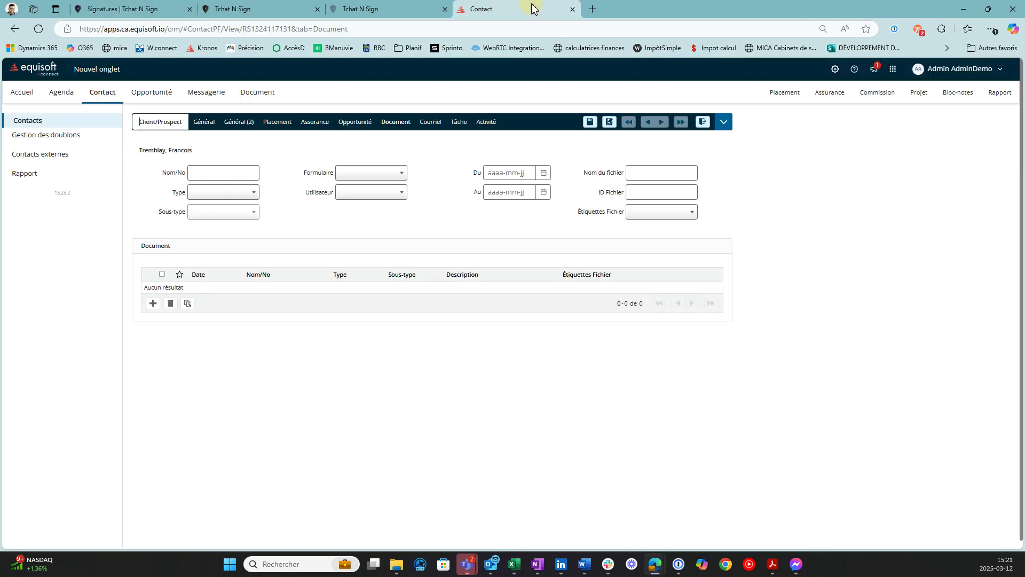
{"action": "left_click", "coordinate": [486, 123]}
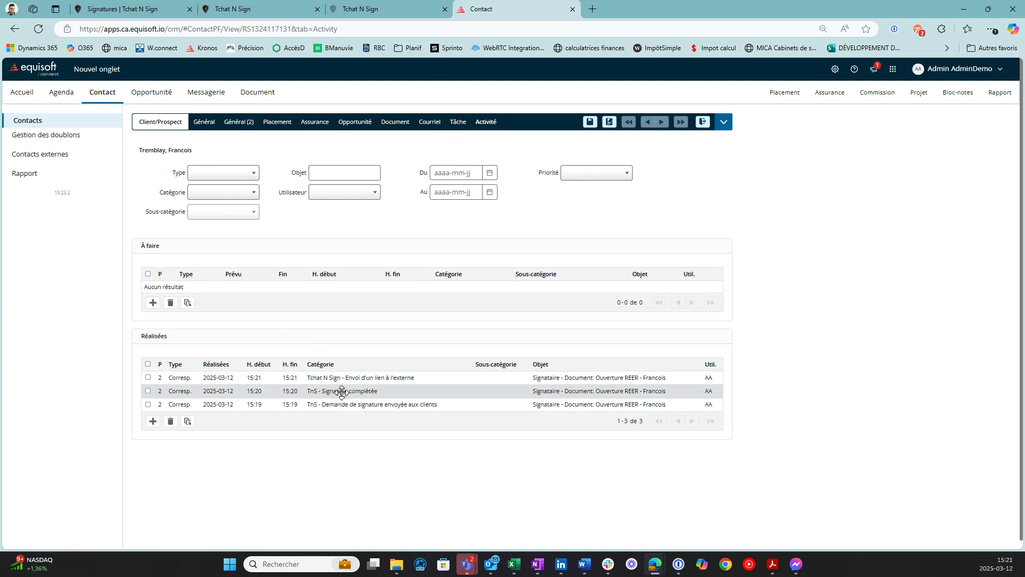
{"action": "double_click", "coordinate": [341, 394]}
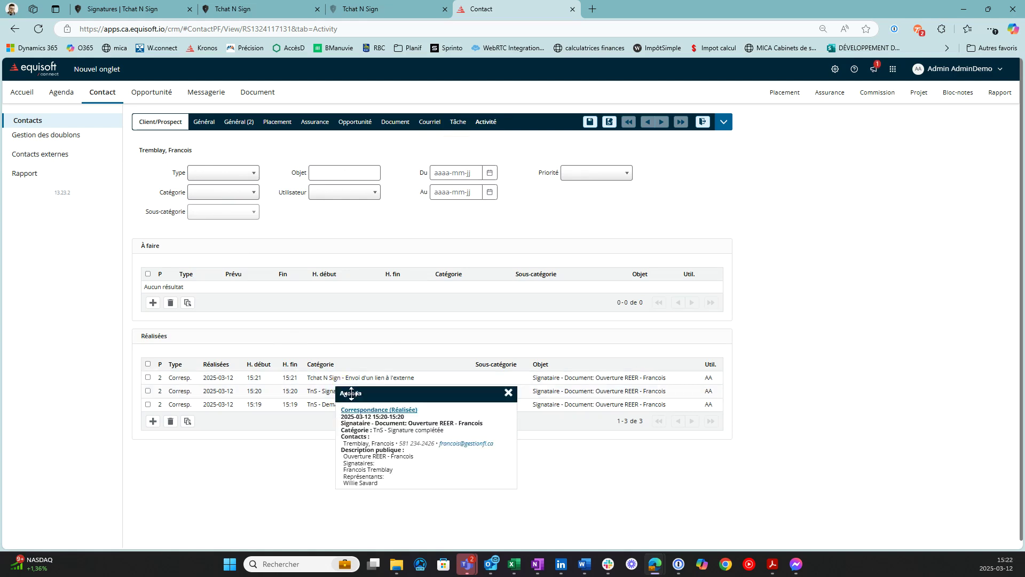
{"action": "left_click", "coordinate": [369, 411]}
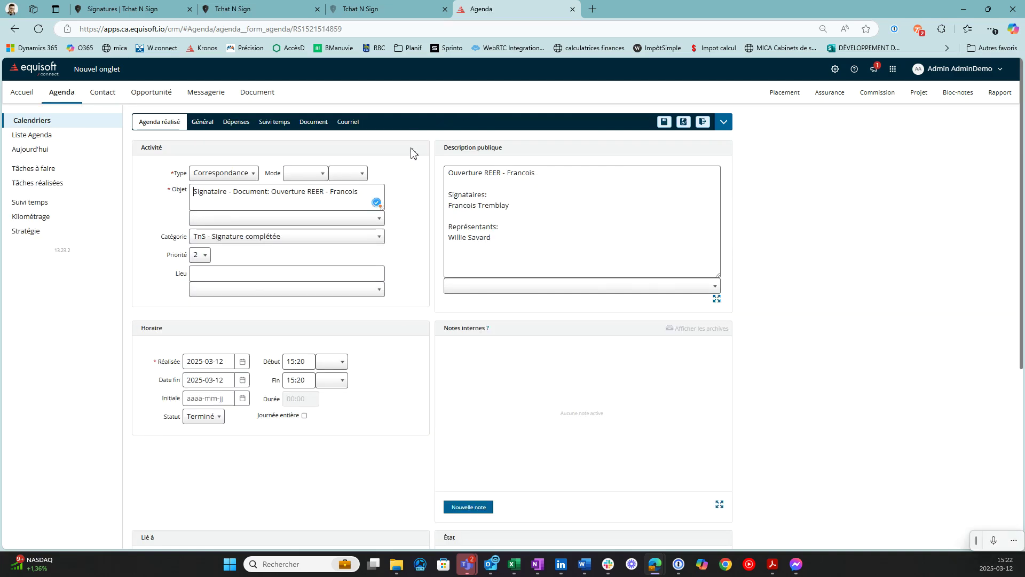
Expand the Ouverture REER - Francois and spécimen BNC documents to show their archived files
{"action": "left_click", "coordinate": [313, 123]}
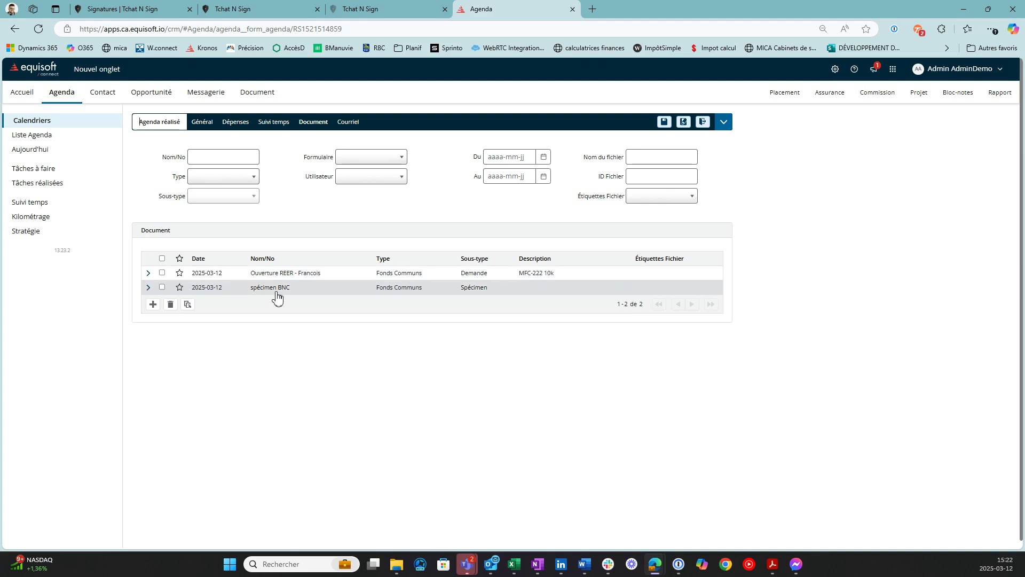
{"action": "left_click", "coordinate": [148, 273]}
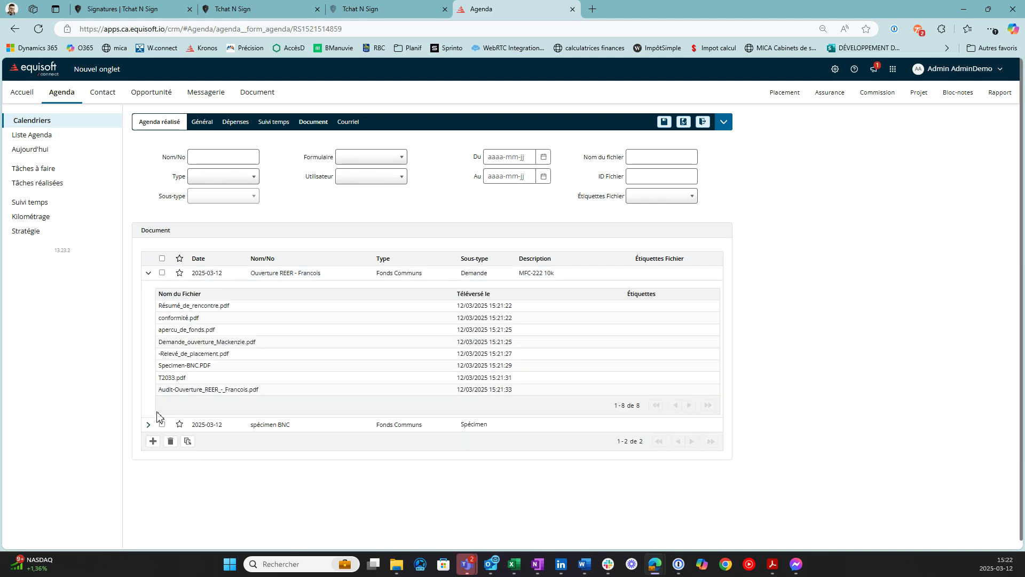
{"action": "left_click", "coordinate": [148, 425]}
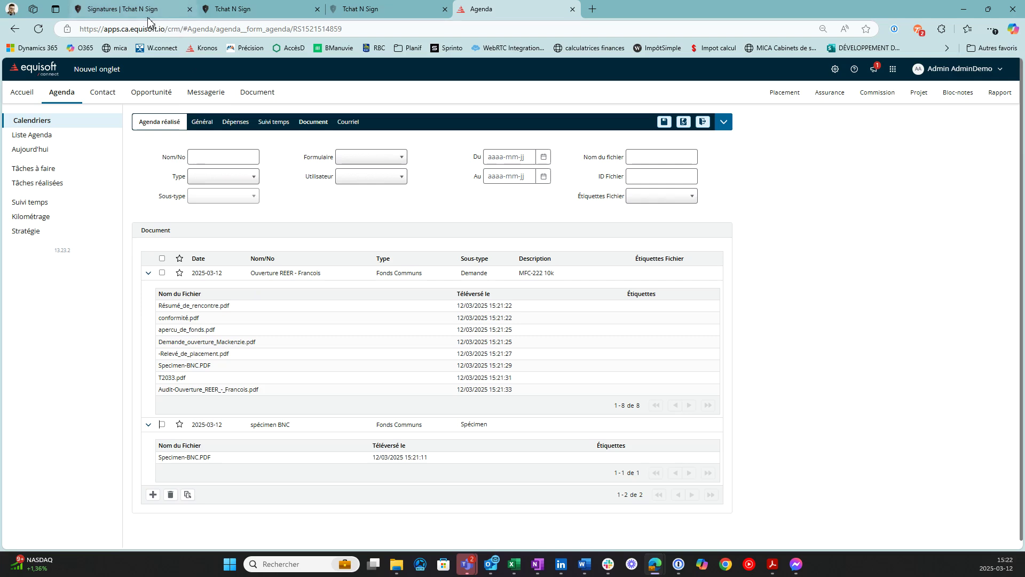
{"action": "left_click", "coordinate": [133, 9]}
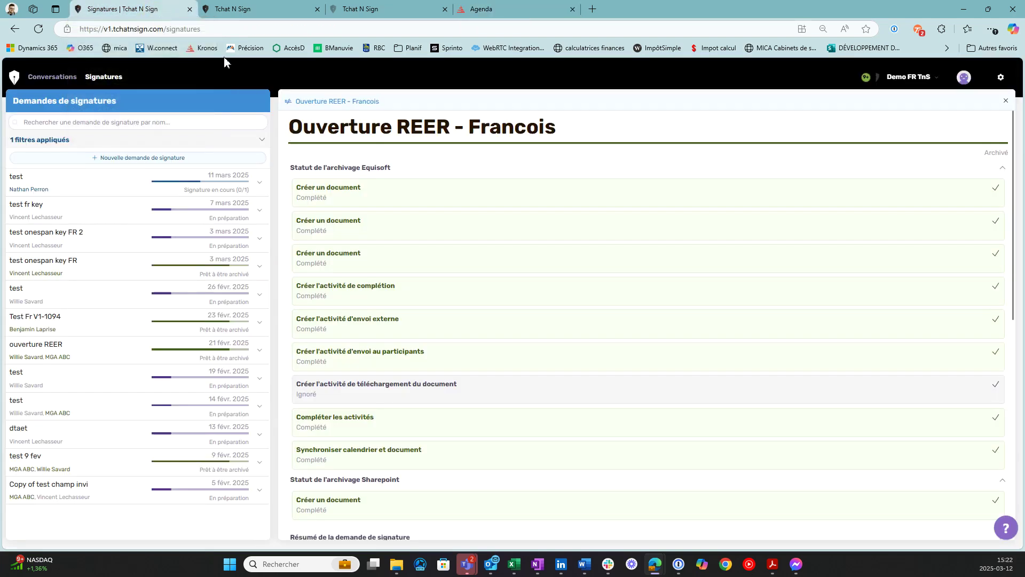
Open the client's conversation and choose Résoudre et archiver to bring up its archive form
{"action": "left_click", "coordinate": [52, 77]}
{"action": "left_click", "coordinate": [91, 194]}
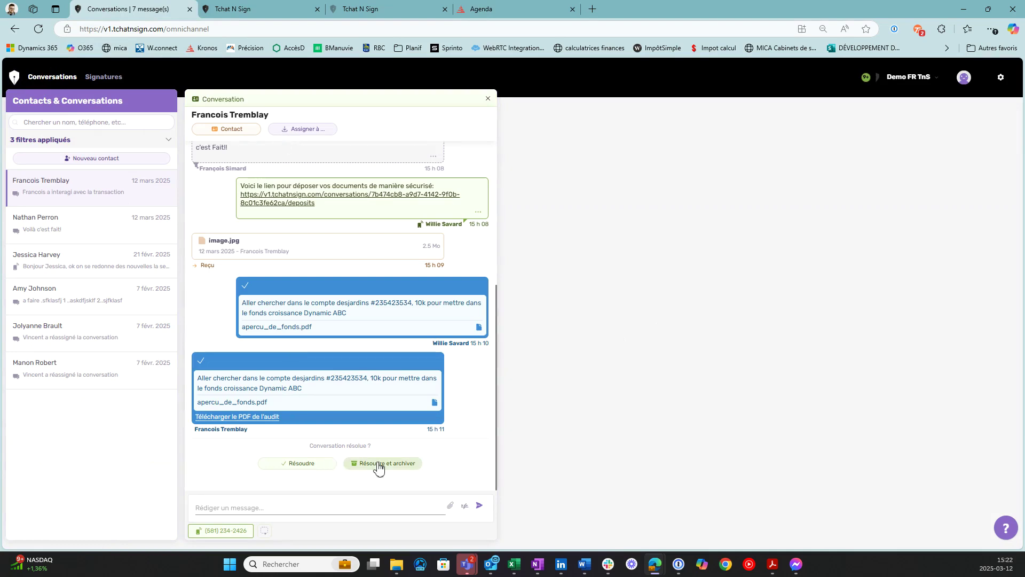
{"action": "left_click", "coordinate": [379, 464]}
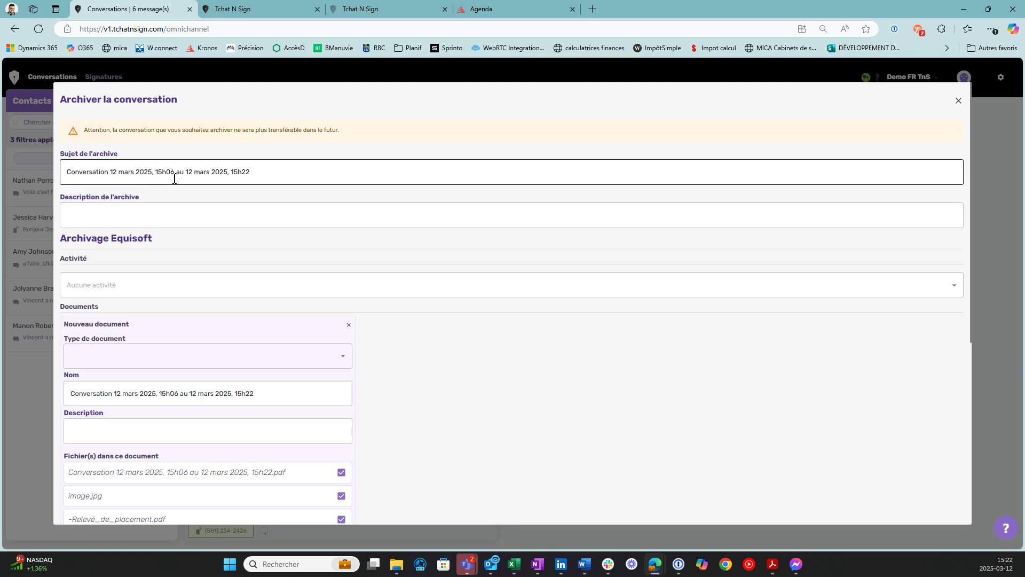
Remove the new-document entry from the conversation archive
{"action": "left_click", "coordinate": [117, 213]}
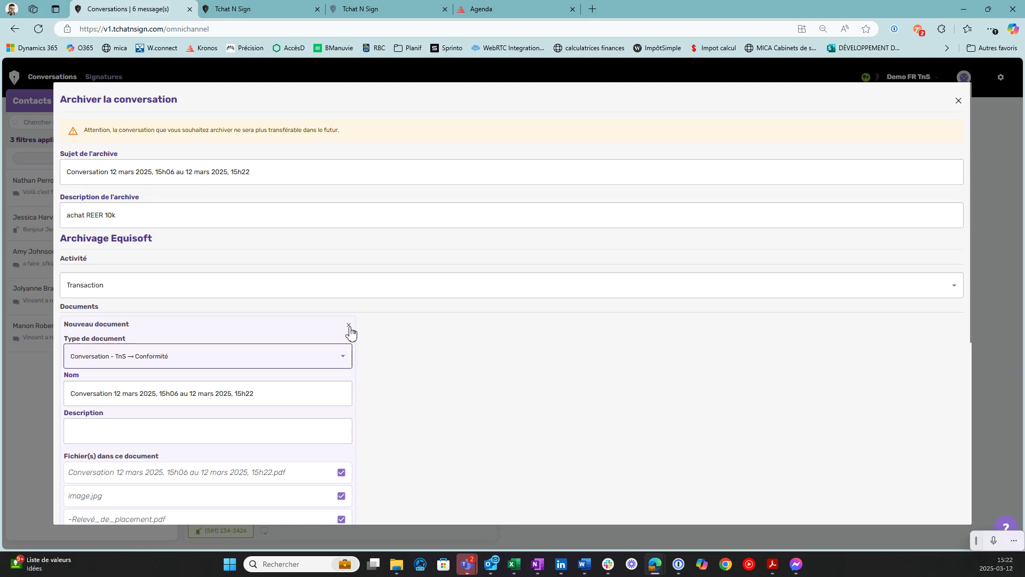
{"action": "scroll", "coordinate": [409, 345], "scroll_direction": "down", "scroll_amount": 2}
{"action": "left_click", "coordinate": [347, 220]}
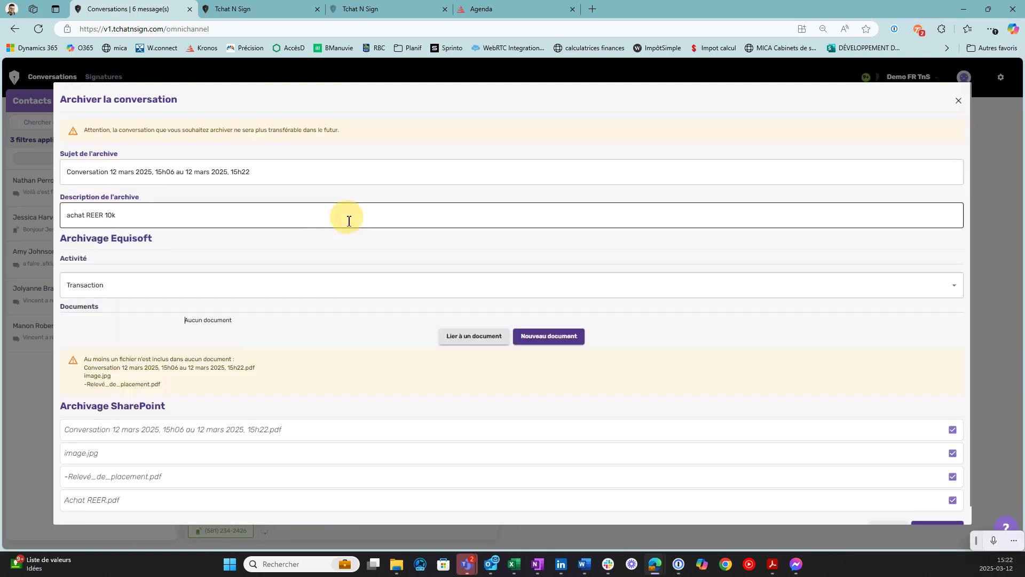
Link the archive to the existing Ouverture REER document, excluding image.jpg, and save it
{"action": "left_click", "coordinate": [490, 345]}
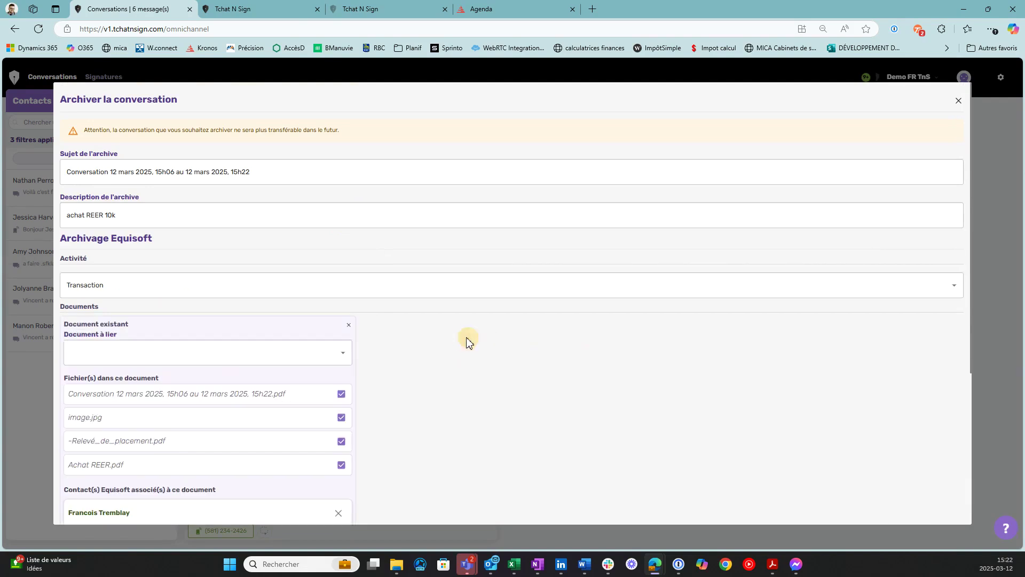
{"action": "left_click", "coordinate": [341, 357]}
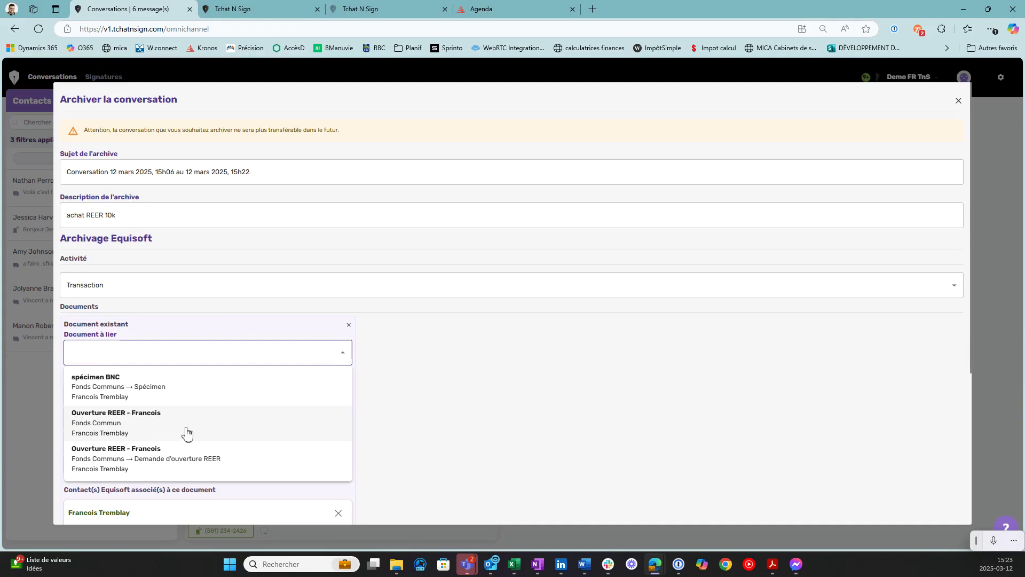
{"action": "left_click", "coordinate": [192, 465]}
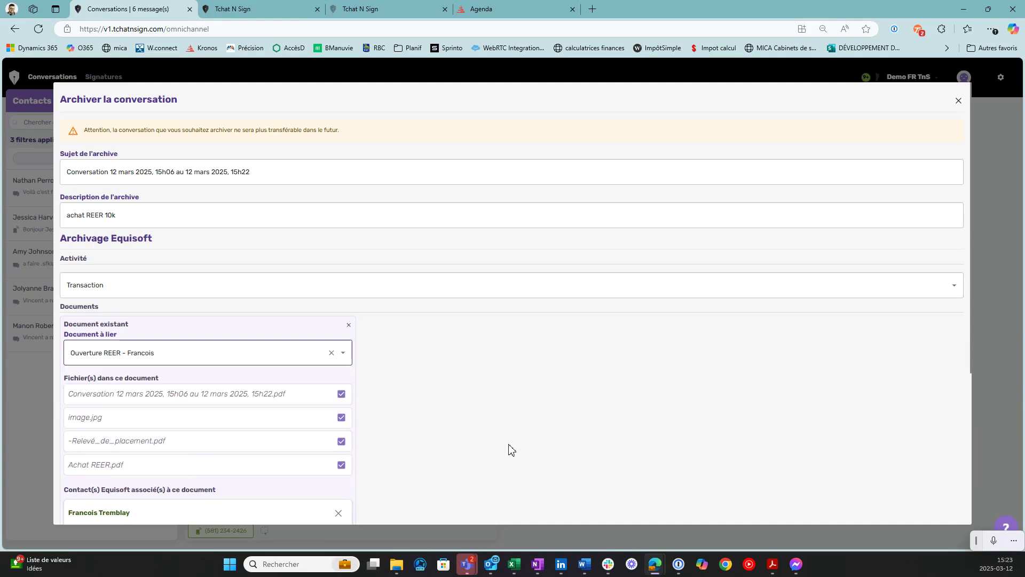
{"action": "scroll", "coordinate": [508, 449], "scroll_direction": "down", "scroll_amount": 2}
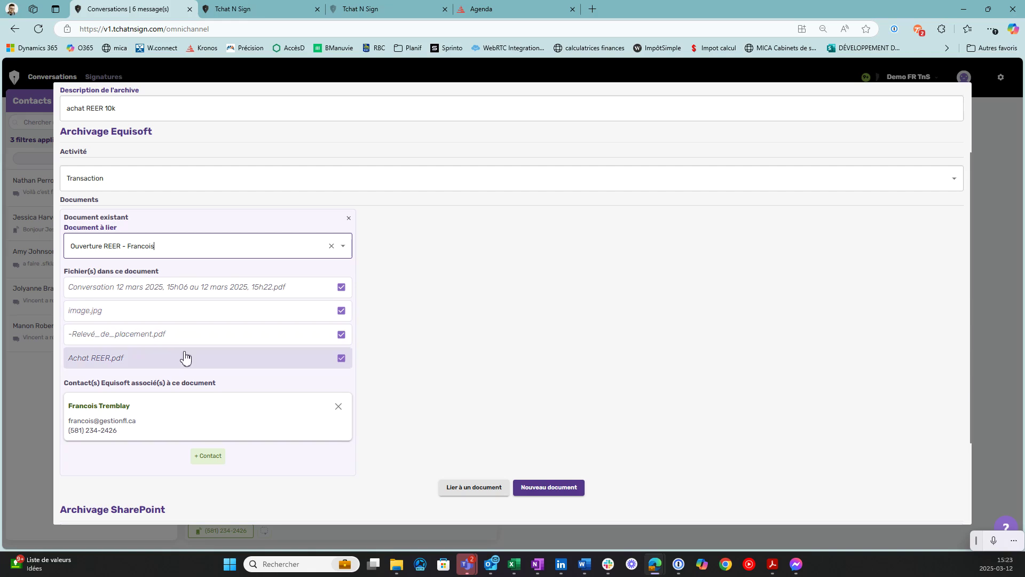
{"action": "left_click", "coordinate": [343, 315]}
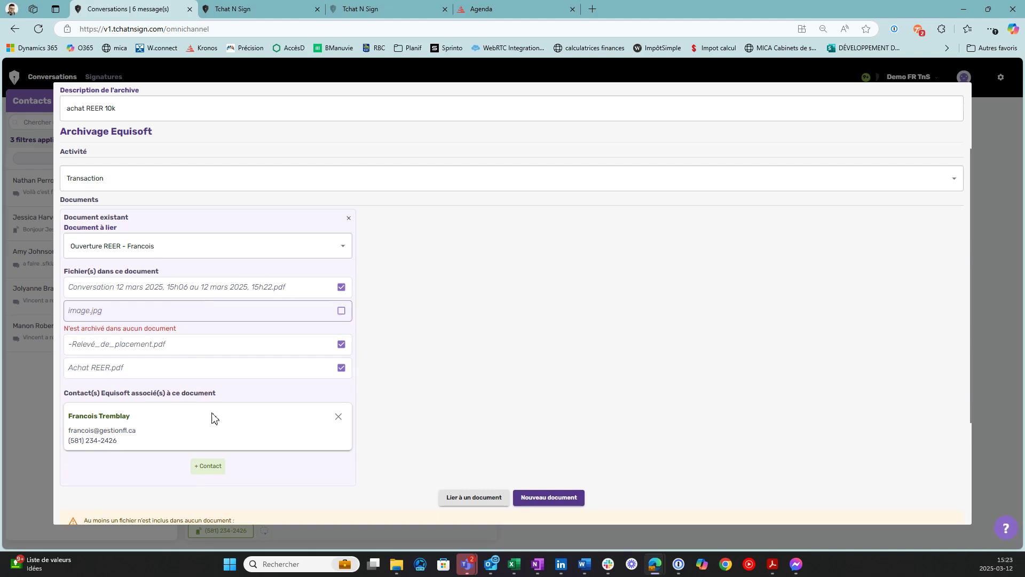
{"action": "scroll", "coordinate": [202, 414], "scroll_direction": "down", "scroll_amount": 2}
{"action": "scroll", "coordinate": [137, 359], "scroll_direction": "down", "scroll_amount": 1}
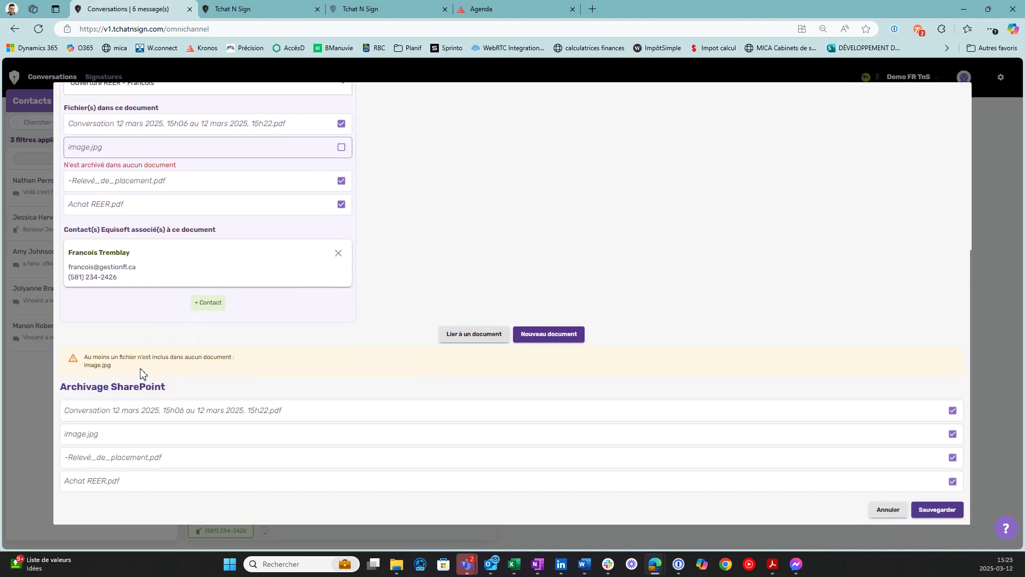
{"action": "left_click", "coordinate": [940, 510]}
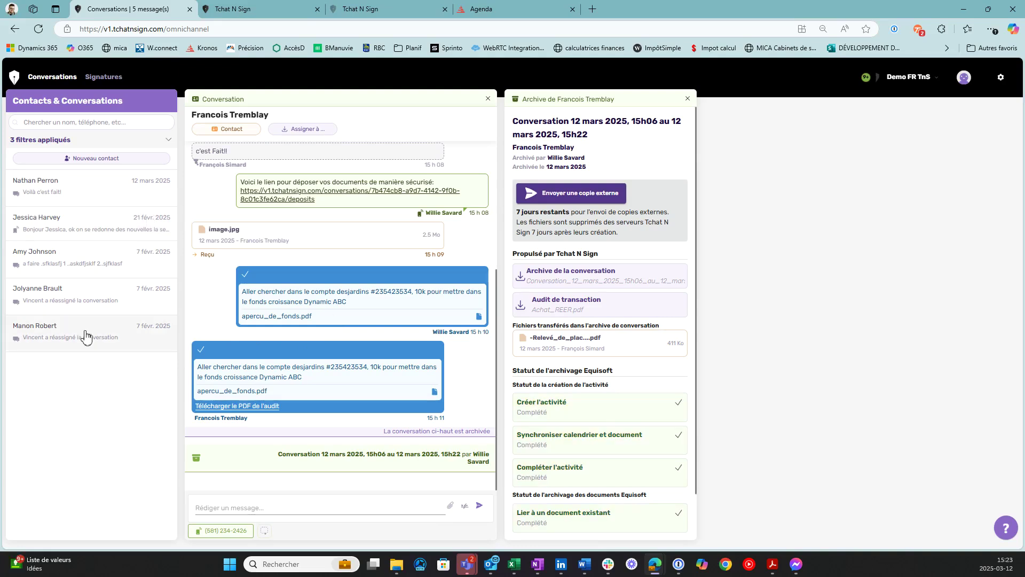
Search the contacts for the client by name and reopen their archived conversation
{"action": "left_click", "coordinate": [105, 124]}
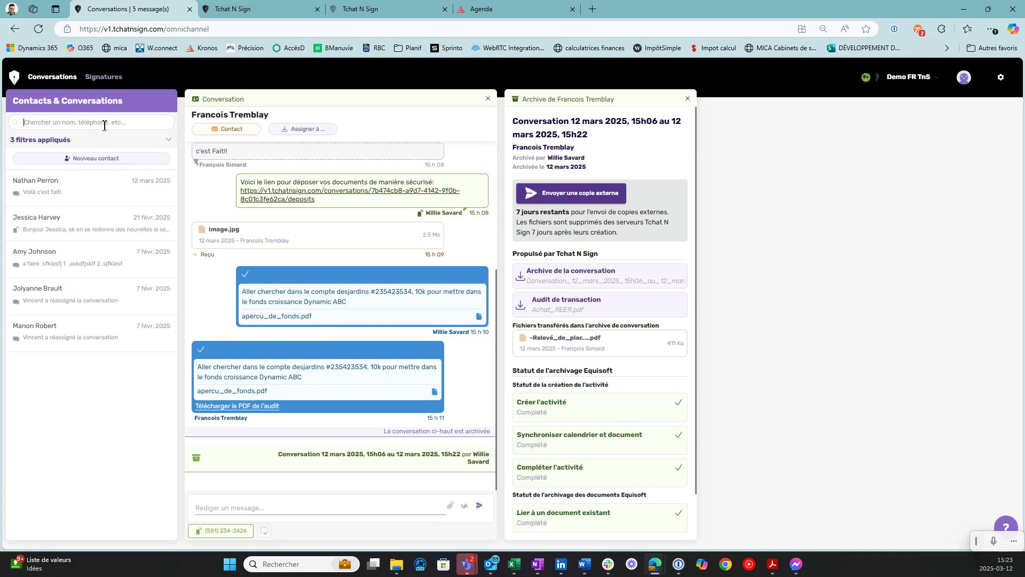
{"action": "type", "text": "jo"}
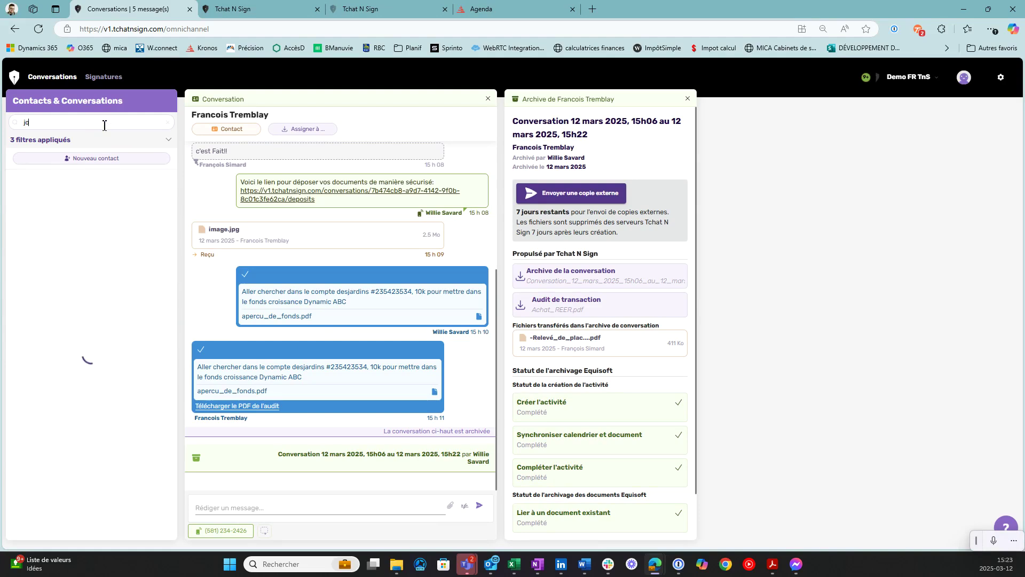
{"action": "type", "text": "hn"}
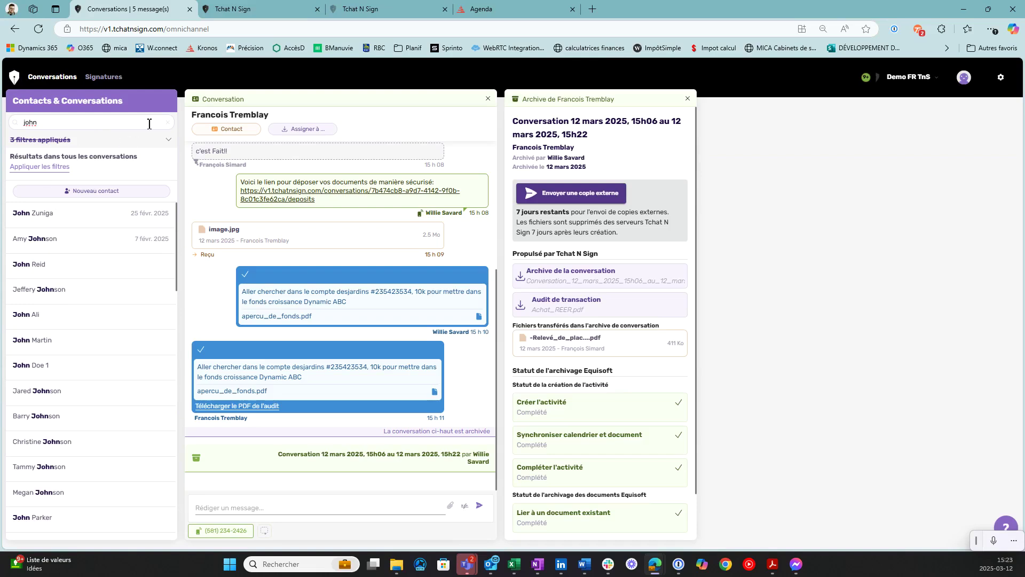
{"action": "left_click", "coordinate": [167, 123]}
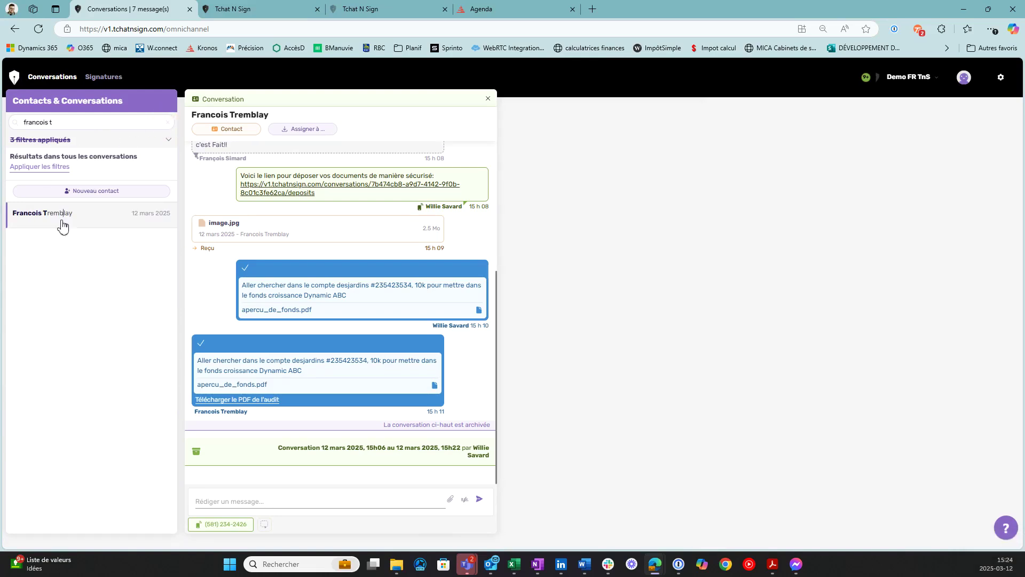
{"action": "scroll", "coordinate": [424, 331], "scroll_direction": "up", "scroll_amount": 4}
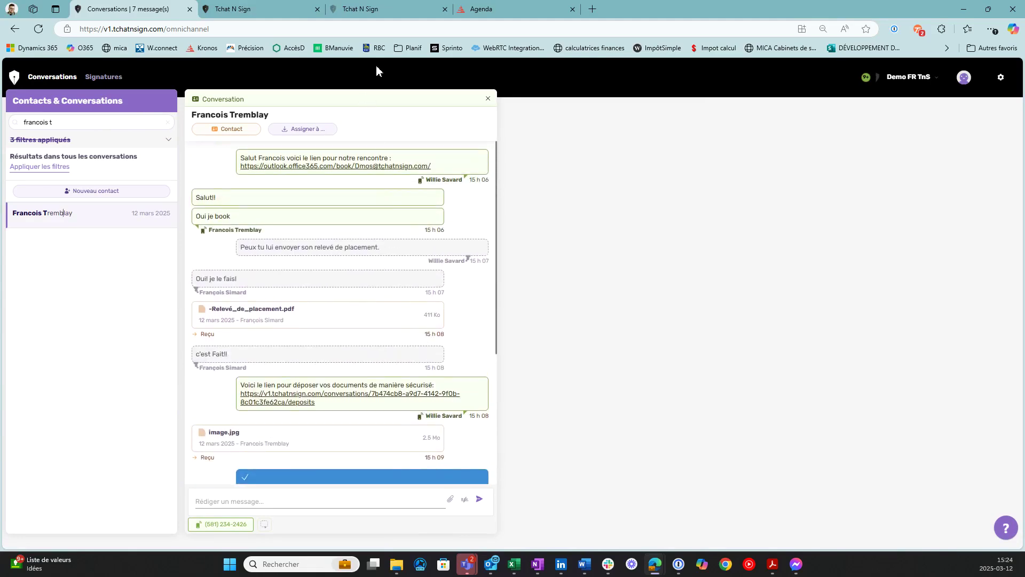
Reload the Equisoft agenda and open the Ouverture REER document record
{"action": "left_click", "coordinate": [493, 12]}
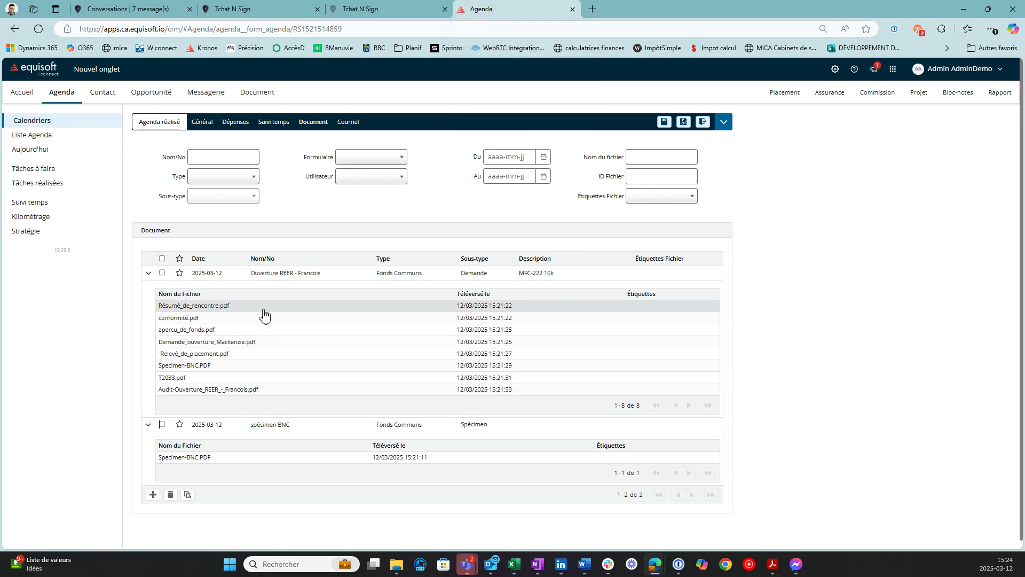
{"action": "left_click", "coordinate": [40, 28]}
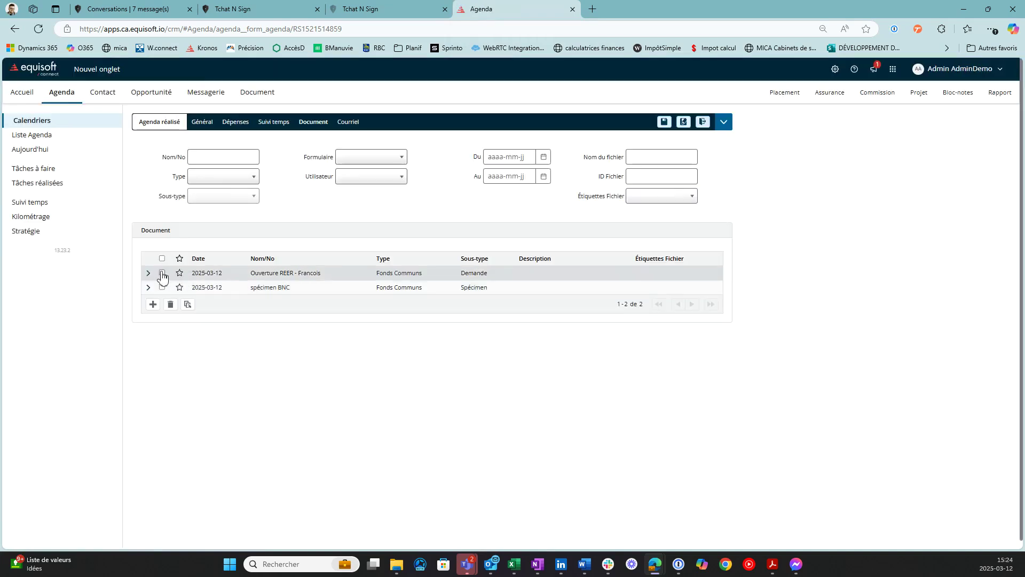
{"action": "left_click", "coordinate": [148, 274]}
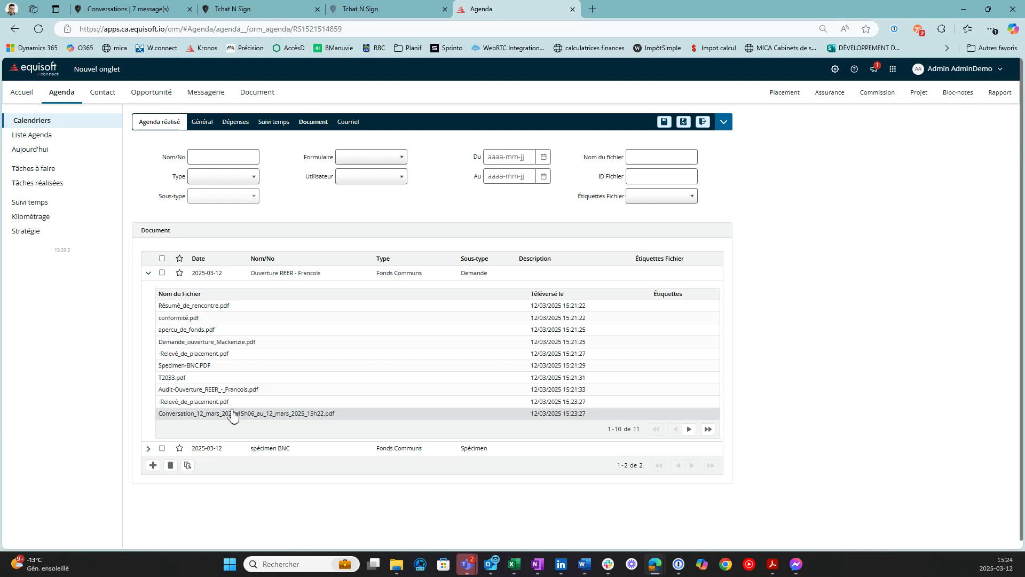
{"action": "left_click", "coordinate": [327, 274]}
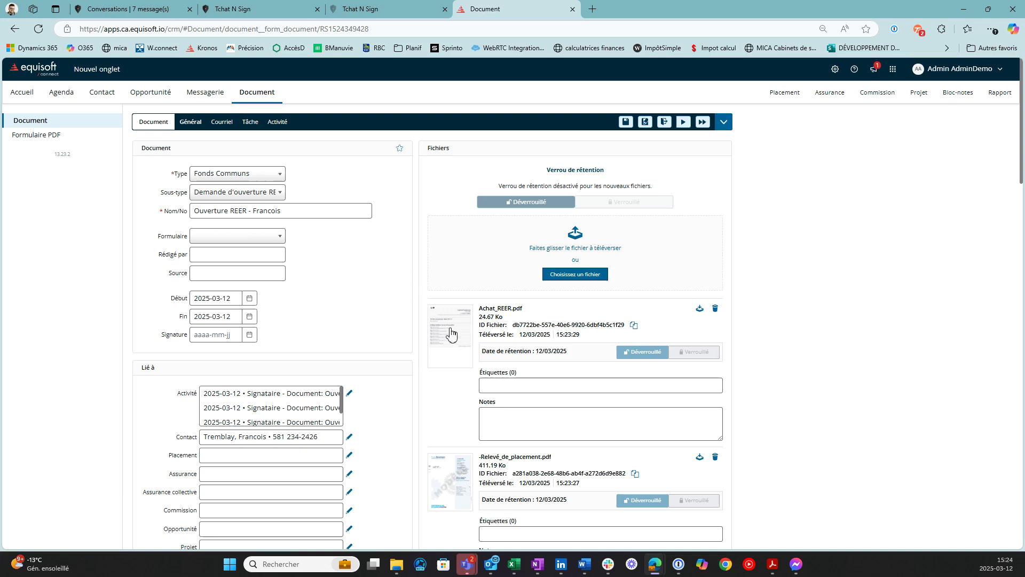
Scroll the record's files and open the archived conversation PDF
{"action": "scroll", "coordinate": [450, 339], "scroll_direction": "down", "scroll_amount": 3}
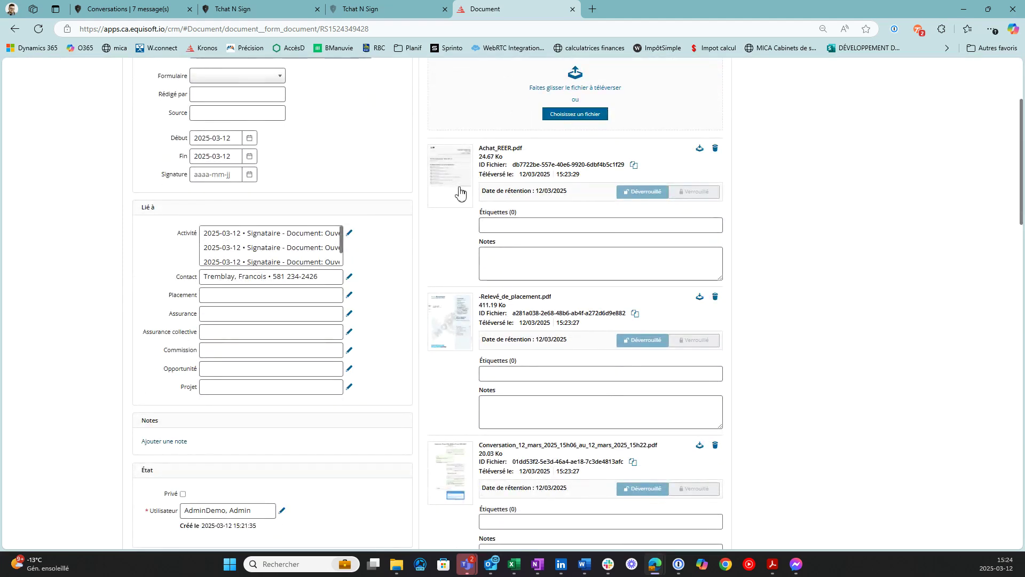
{"action": "scroll", "coordinate": [458, 193], "scroll_direction": "down", "scroll_amount": 1}
{"action": "scroll", "coordinate": [443, 288], "scroll_direction": "down", "scroll_amount": 2}
{"action": "left_click", "coordinate": [451, 327]}
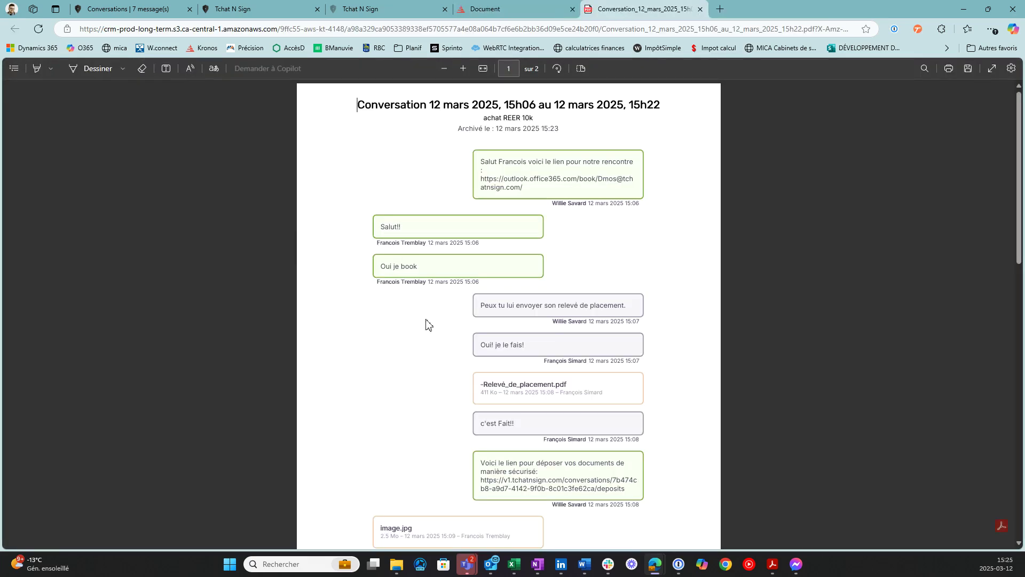
Scroll through the archived conversation PDF transcript
{"action": "scroll", "coordinate": [448, 261], "scroll_direction": "down", "scroll_amount": 1}
{"action": "scroll", "coordinate": [437, 261], "scroll_direction": "down", "scroll_amount": 3}
{"action": "scroll", "coordinate": [436, 261], "scroll_direction": "down", "scroll_amount": 7}
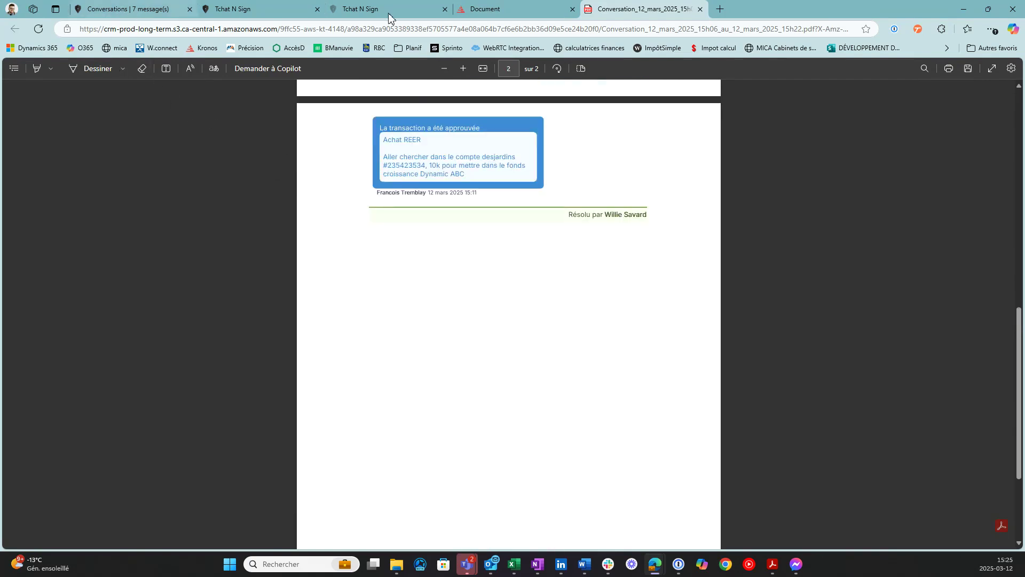
Review the Audit-Ouverture_REER_-_Francois.pdf signature audit, then return to the client's chat
{"action": "left_click", "coordinate": [514, 9]}
{"action": "scroll", "coordinate": [515, 272], "scroll_direction": "down", "scroll_amount": 4}
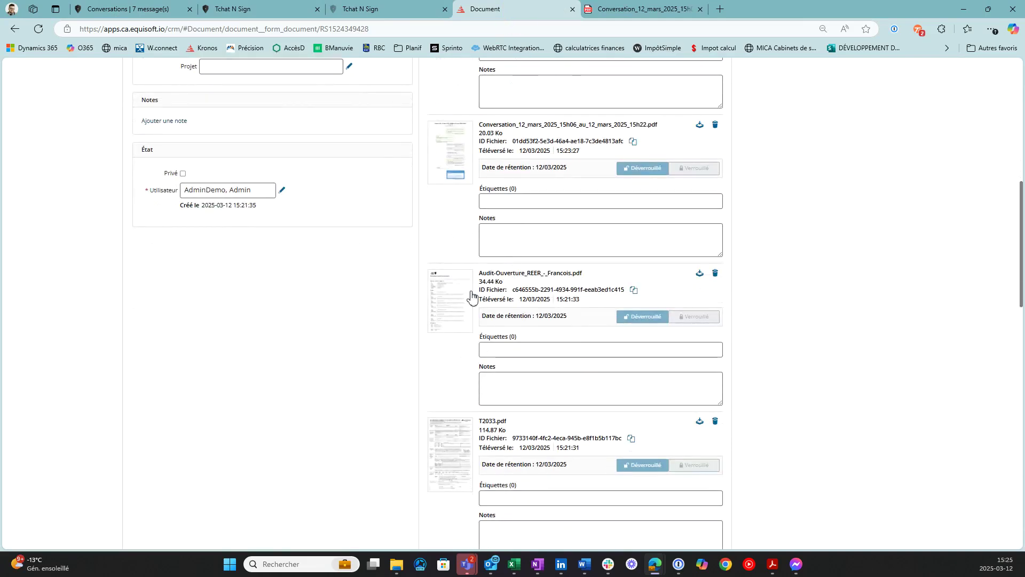
{"action": "scroll", "coordinate": [469, 296], "scroll_direction": "down", "scroll_amount": 3}
{"action": "left_click", "coordinate": [444, 152]}
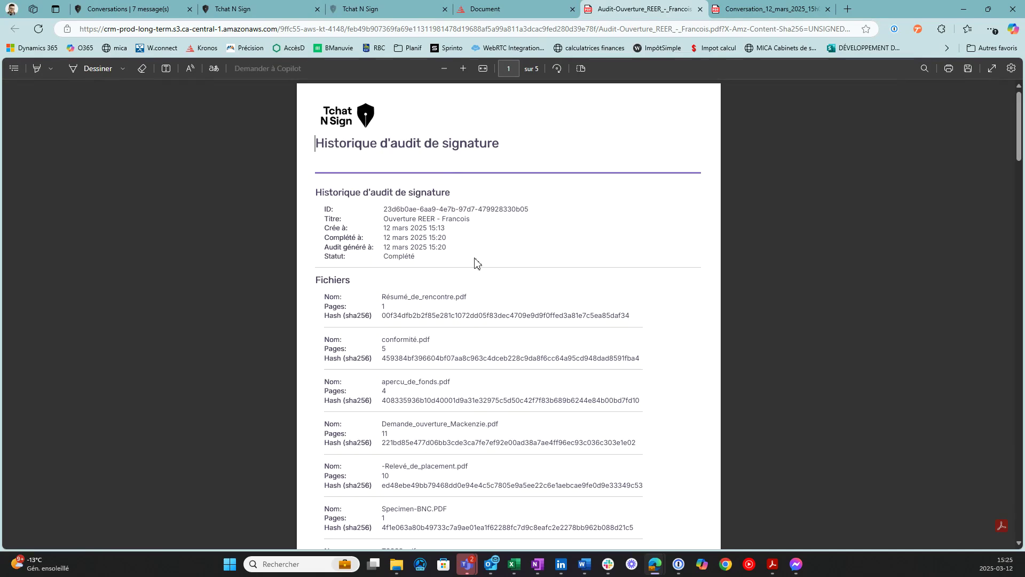
{"action": "scroll", "coordinate": [477, 261], "scroll_direction": "down", "scroll_amount": 18}
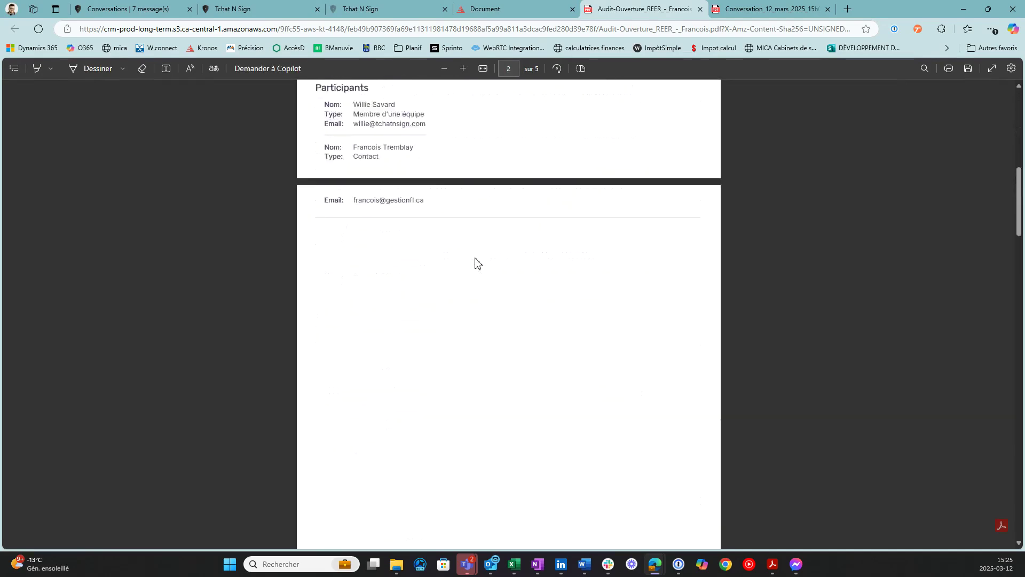
{"action": "scroll", "coordinate": [477, 261], "scroll_direction": "down", "scroll_amount": 5}
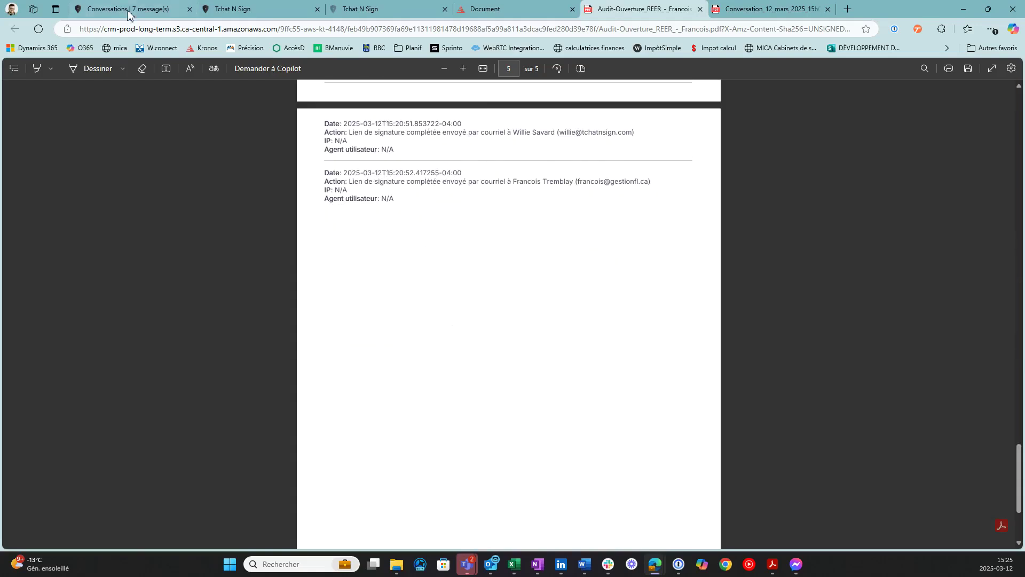
{"action": "left_click", "coordinate": [114, 9]}
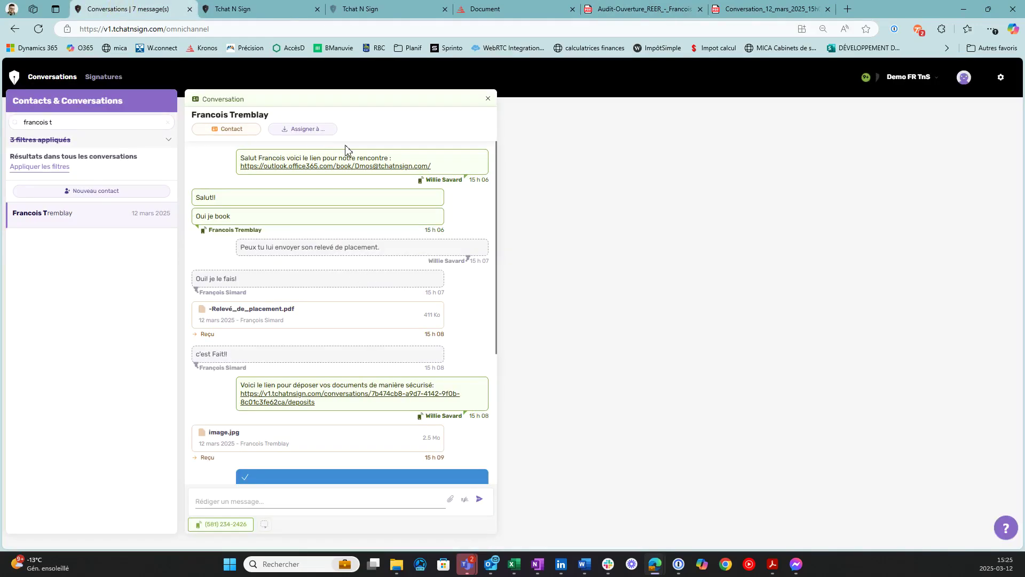